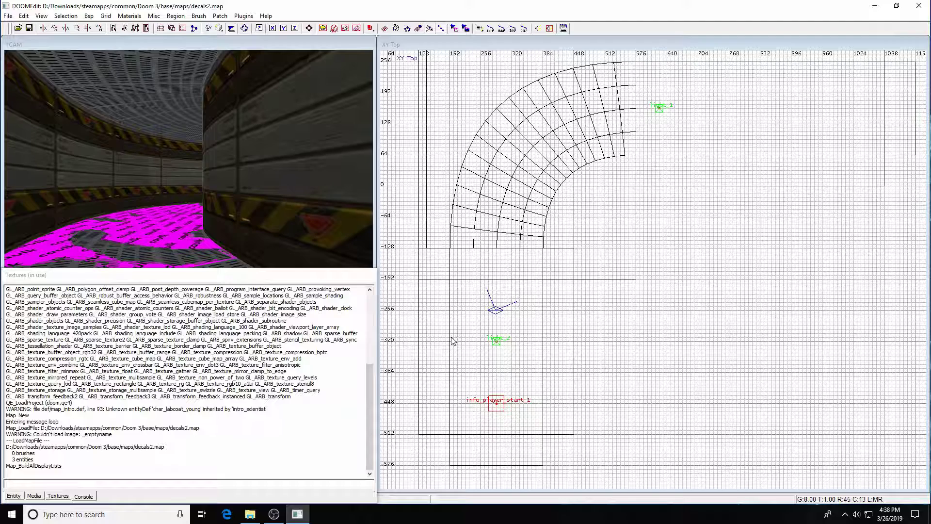
pyautogui.press('Down')
pyautogui.press('Down')
pyautogui.press('Down')
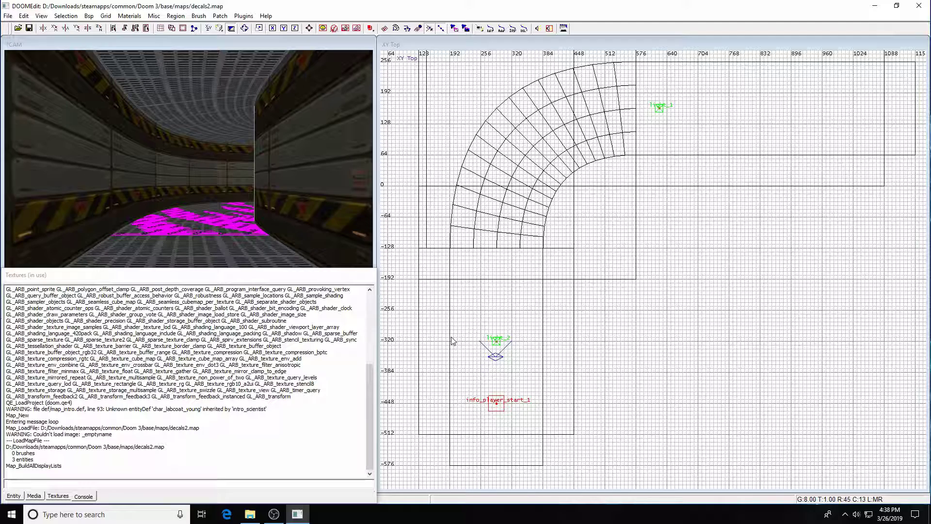
pyautogui.press('Up')
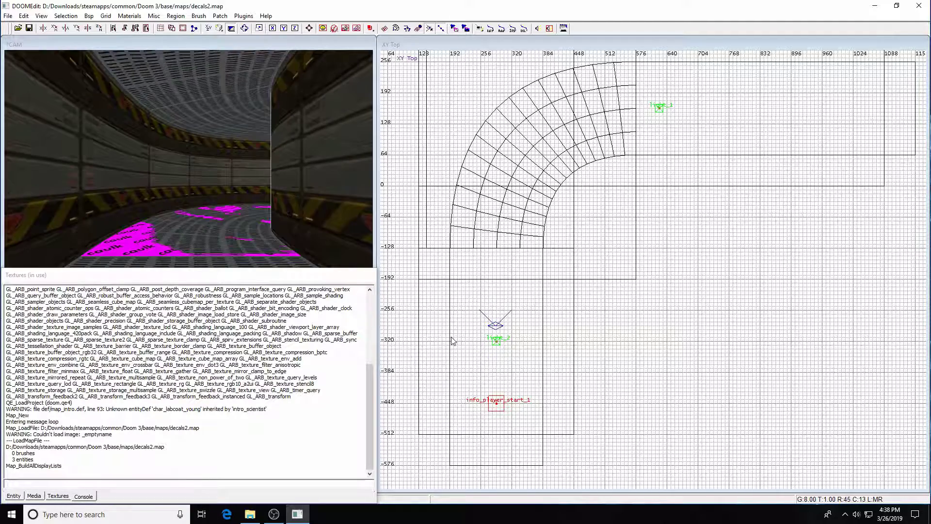
pyautogui.press('Down')
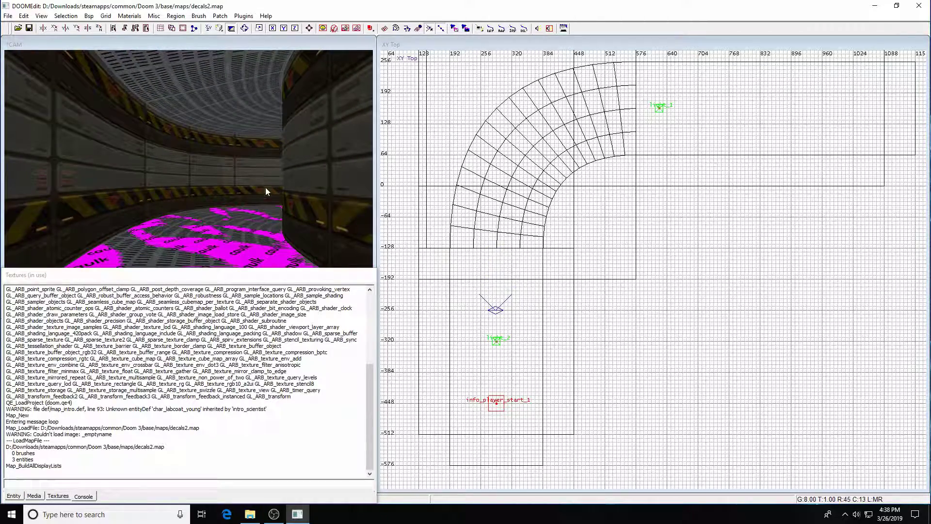
# Step: Switch to the DOOM 3 game console and load the map decals2
pyautogui.press('F2')
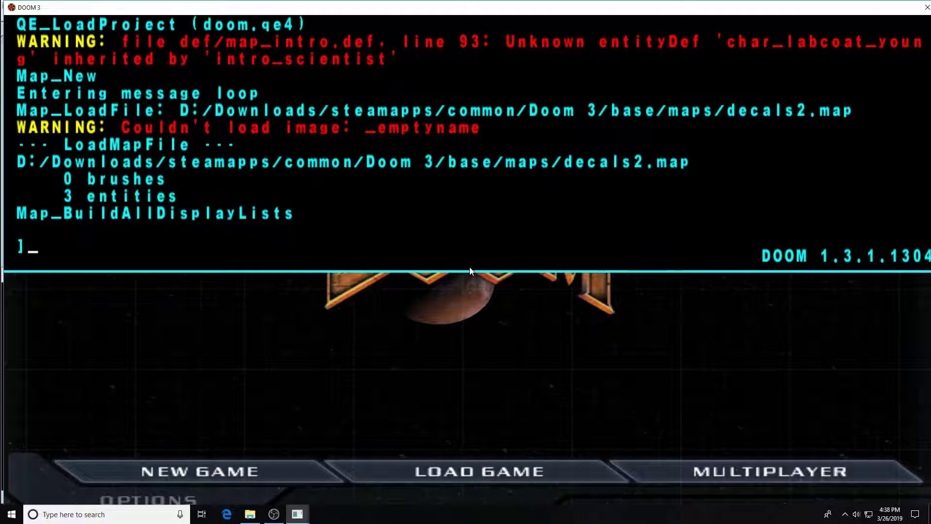
pyautogui.write('map ')
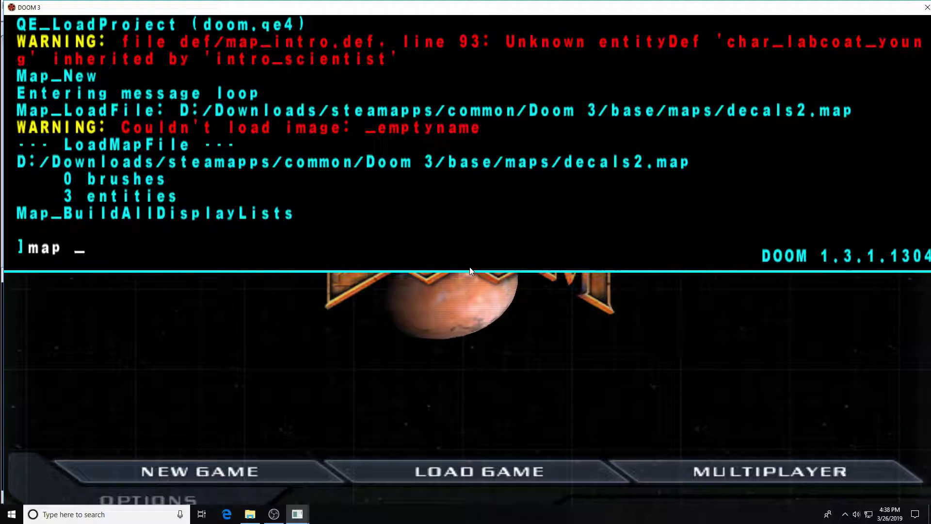
pyautogui.write('decals')
pyautogui.press('BackSpace')
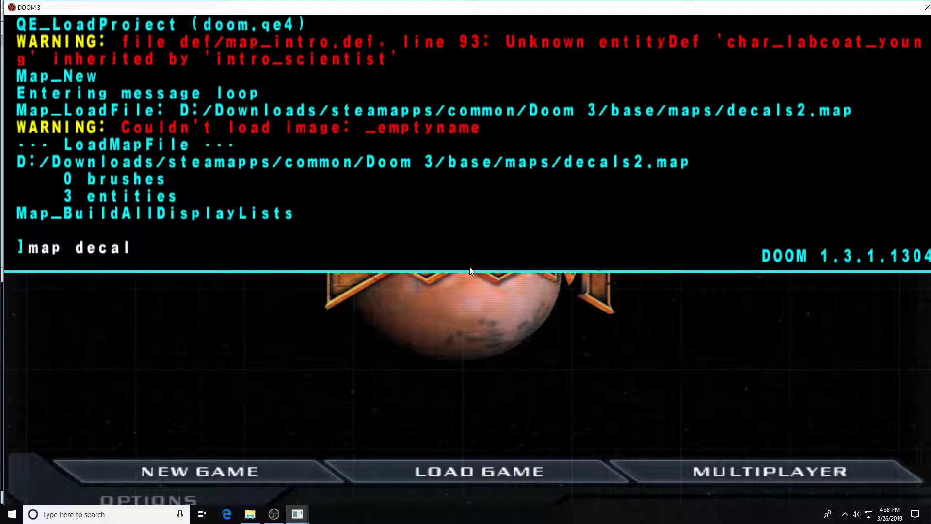
pyautogui.write('2')
pyautogui.press('Return')
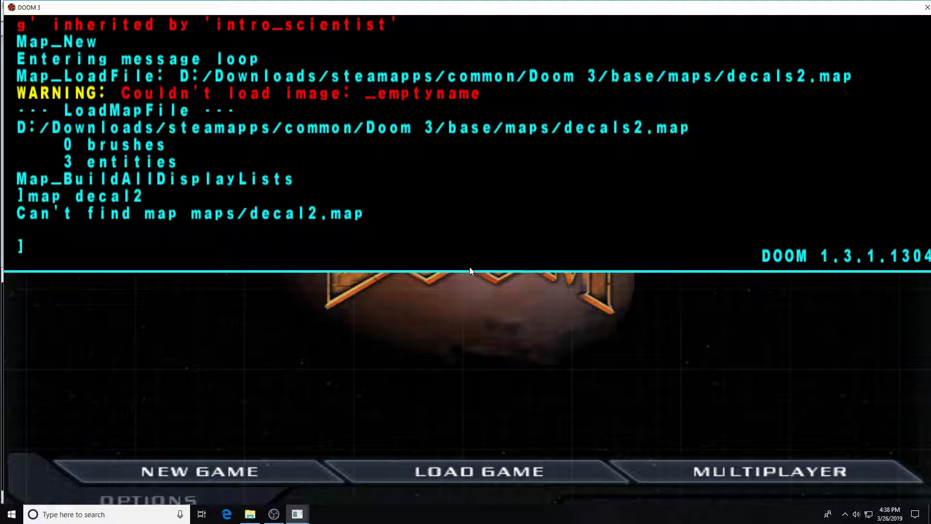
pyautogui.press('Up')
pyautogui.press('BackSpace')
pyautogui.write('s2')
pyautogui.press('Return')
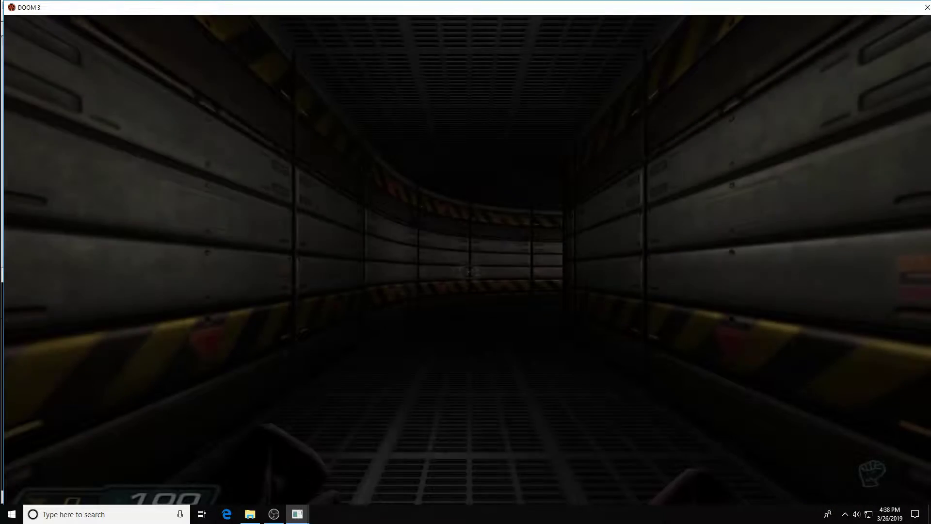
# Step: Walk through the curved corridor in the game to examine the walls, floor and ceiling around the bend
pyautogui.press('w')
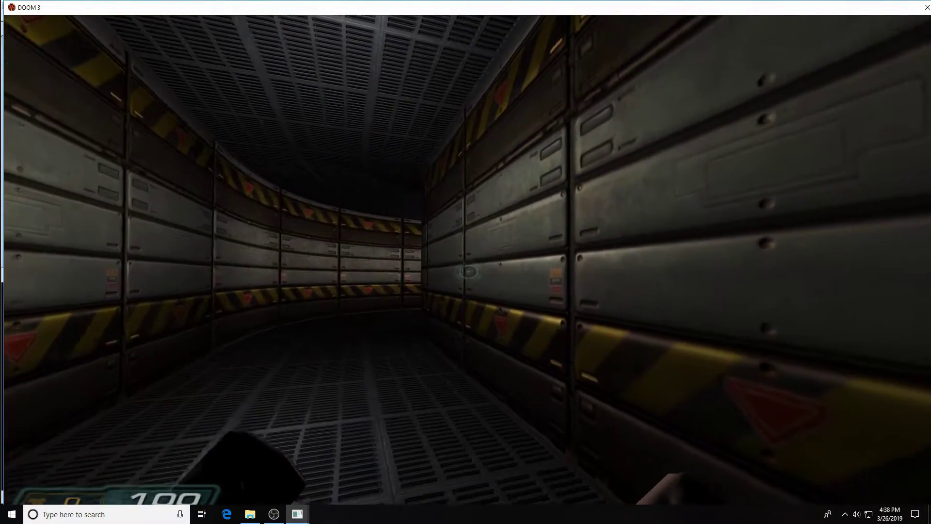
pyautogui.press('s')
pyautogui.press('w')
pyautogui.press('w')
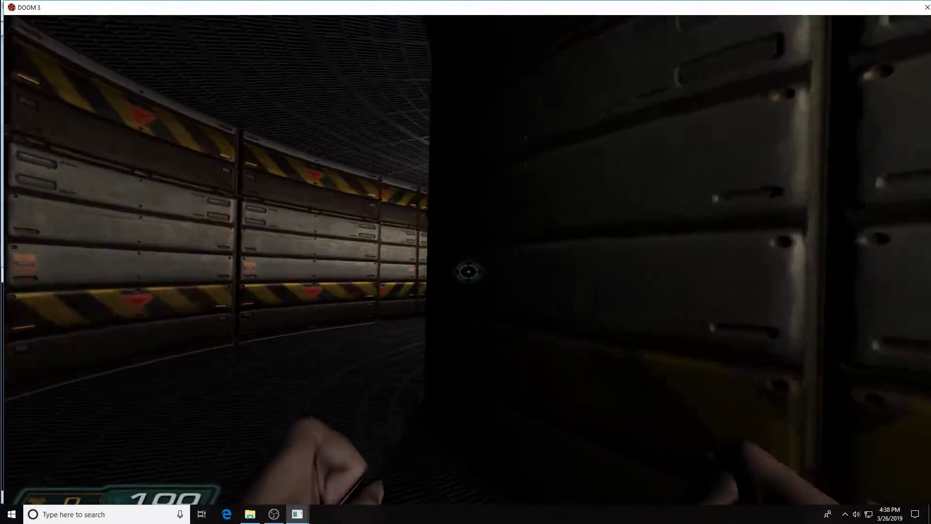
pyautogui.press('w')
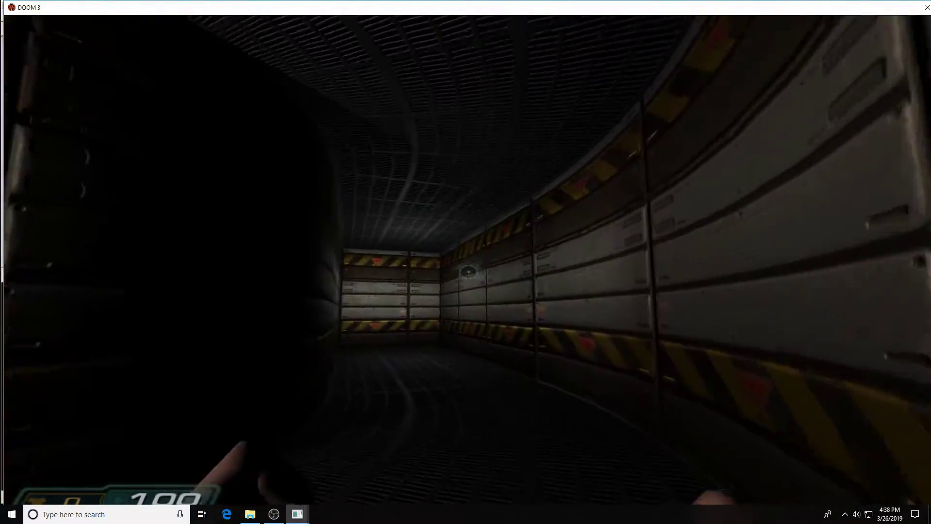
pyautogui.press('w')
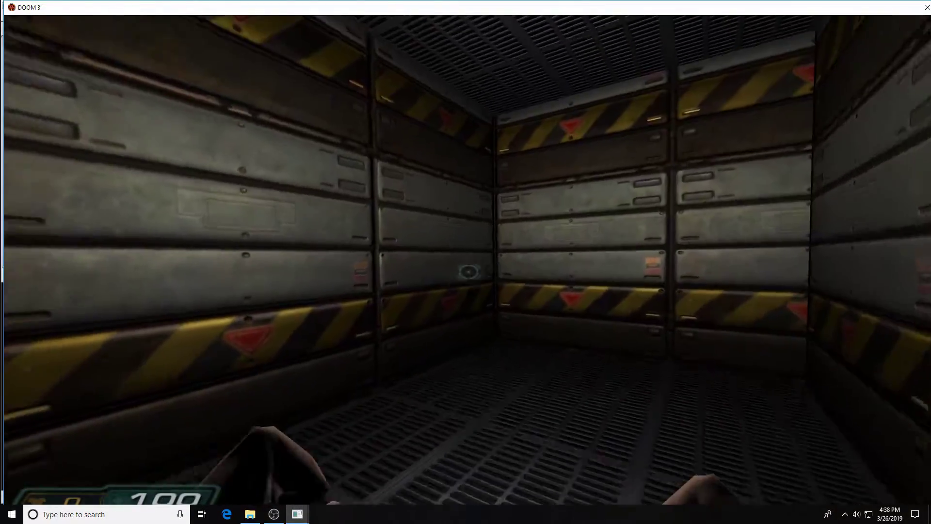
pyautogui.press('w')
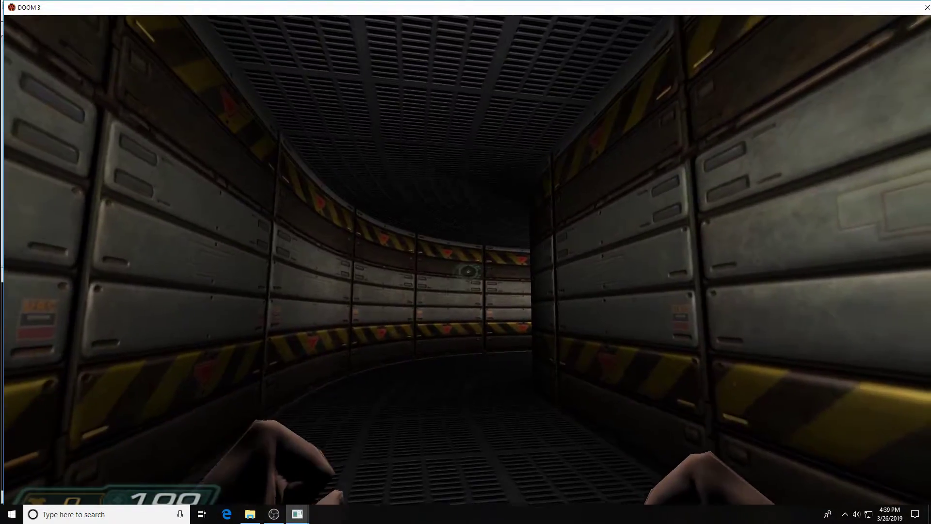
# Step: Leave the game with the console command quit and return to the DOOMEdit map editor
pyautogui.press('`')
pyautogui.write('quit')
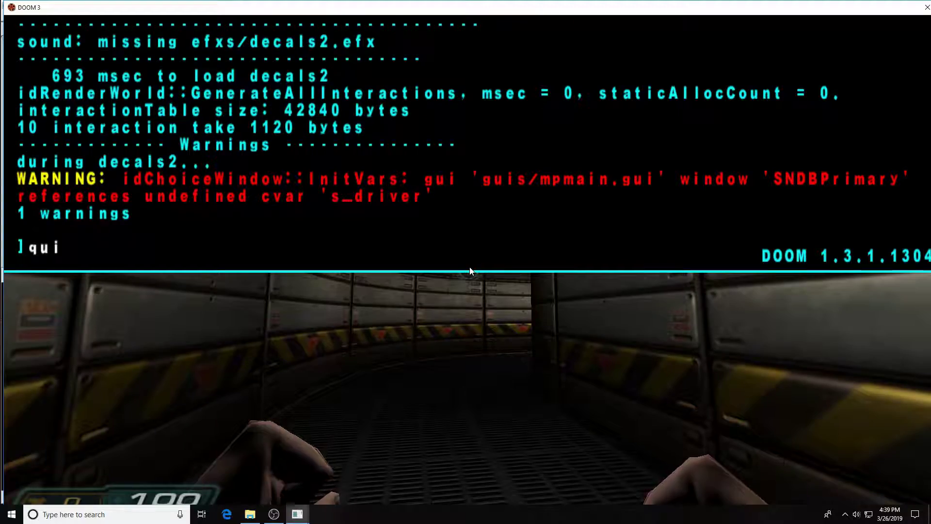
pyautogui.press('Return')
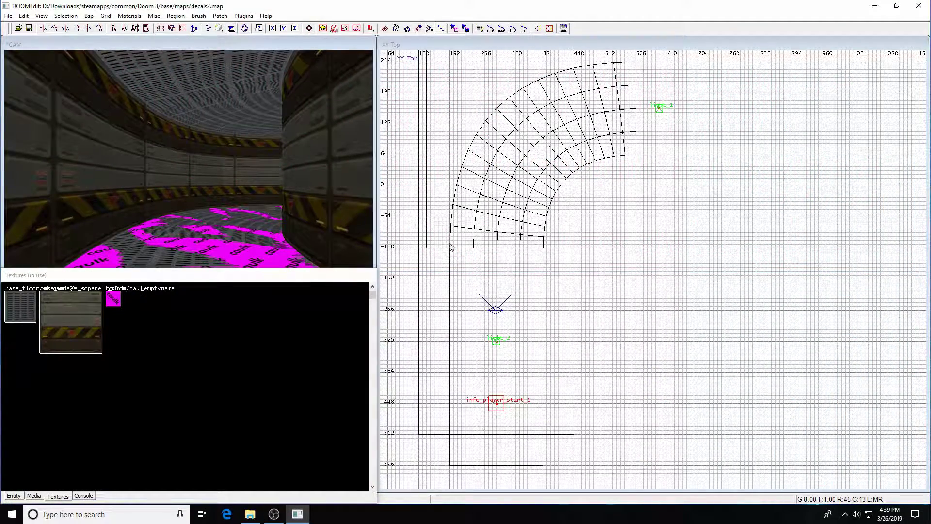
# Step: Delete the curved wall, floor and ceiling patches of the corridor bend, and undo the deletion
pyautogui.keyDown('shift'); pyautogui.click(195, 185); pyautogui.keyUp('shift')
pyautogui.keyDown('shift'); pyautogui.click(301, 193); pyautogui.keyUp('shift')
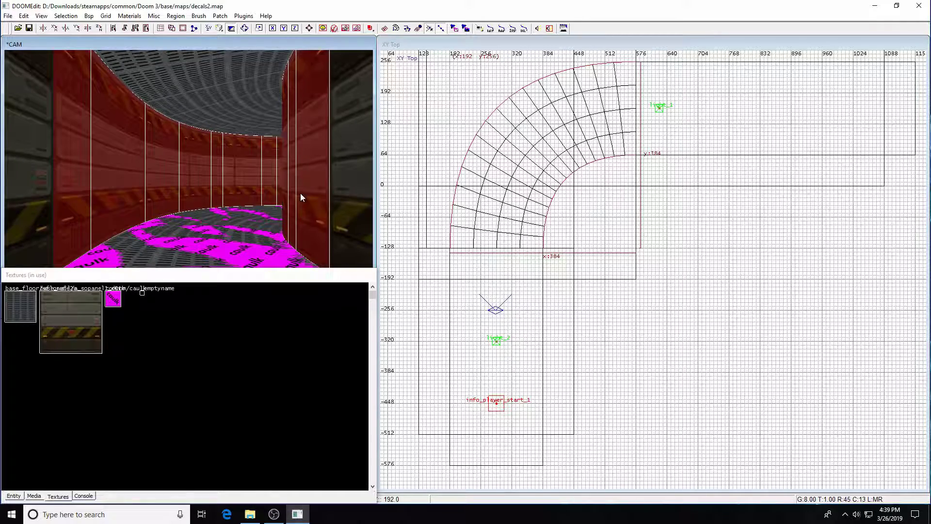
pyautogui.keyDown('shift'); pyautogui.click(213, 121); pyautogui.keyUp('shift')
pyautogui.keyDown('shift'); pyautogui.click(175, 266); pyautogui.keyUp('shift')
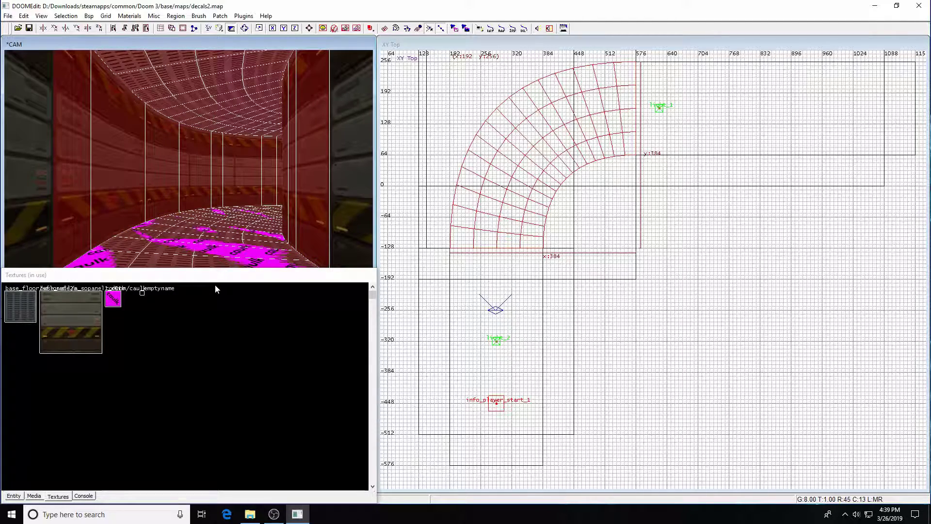
pyautogui.press('BackSpace')
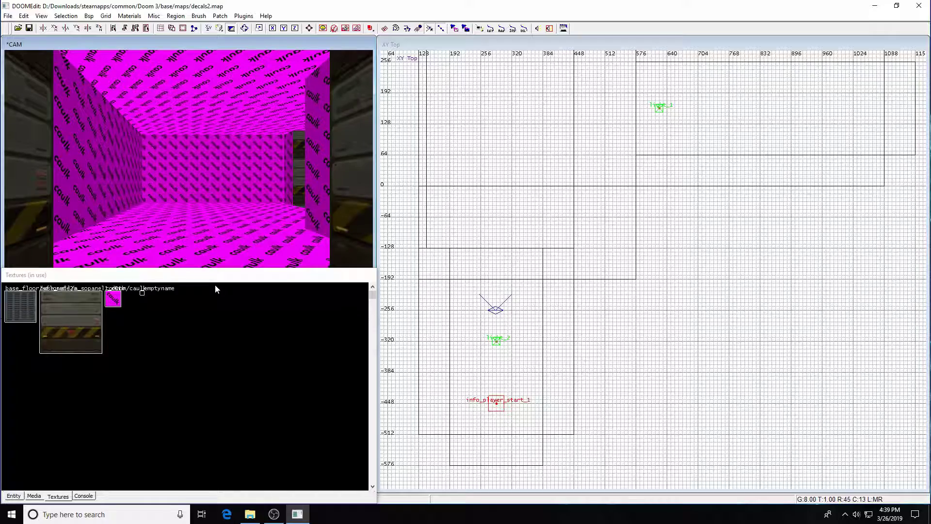
pyautogui.hotkey('ctrl', 'z')
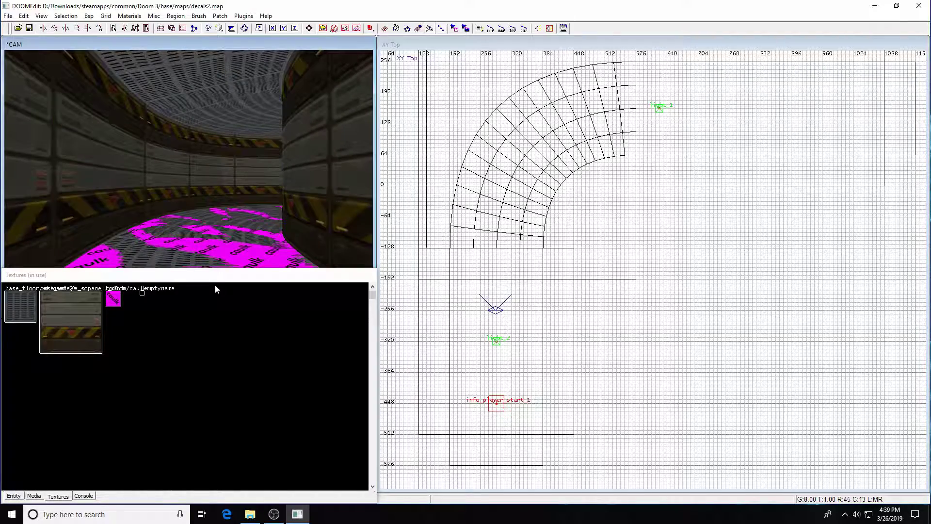
# Step: Select the light near the player start in the top view to check its radius, and deselect it
pyautogui.moveTo(741, 224); pyautogui.dragTo(674, 241, button='right')
pyautogui.scroll(-2, 719, 210)
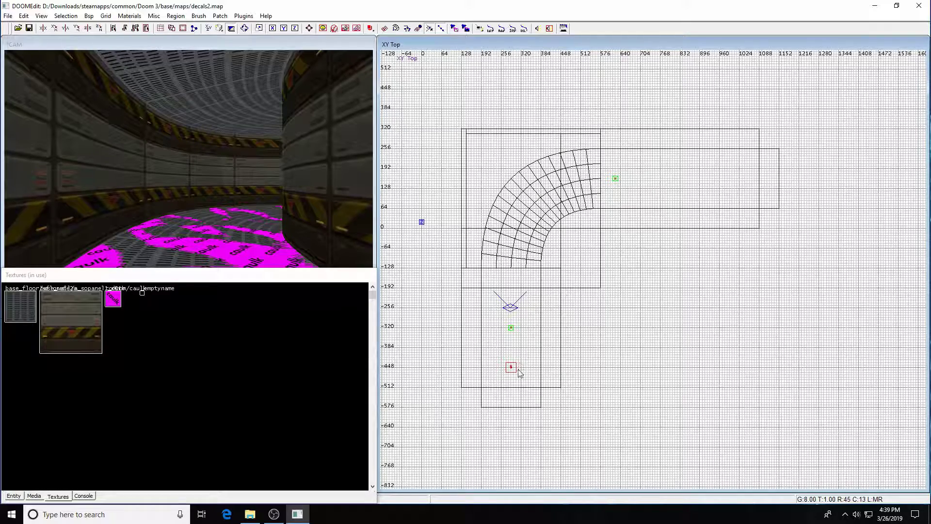
pyautogui.keyDown('shift'); pyautogui.click(511, 332); pyautogui.keyUp('shift')
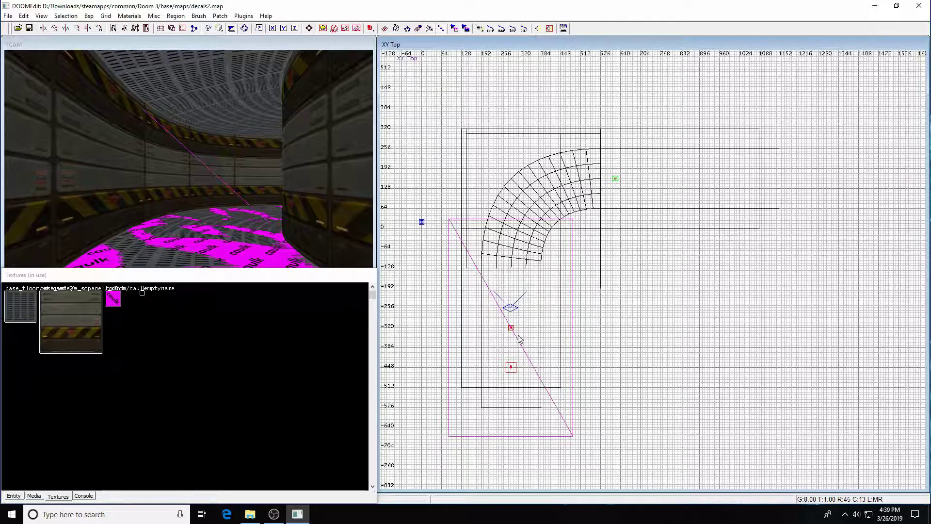
pyautogui.press('Escape')
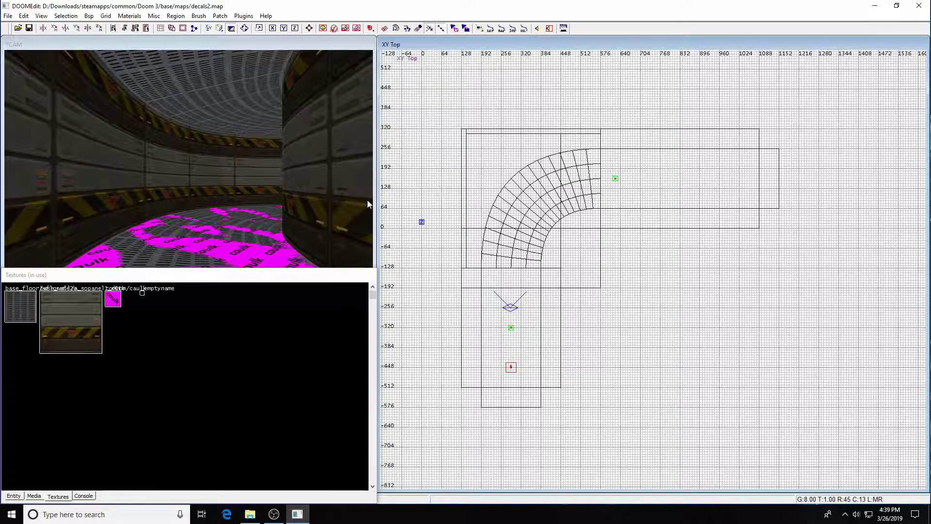
# Step: Isolate the straight wall brush beside the player start by hiding everything else in the map
pyautogui.press('Up')
pyautogui.press('Right')
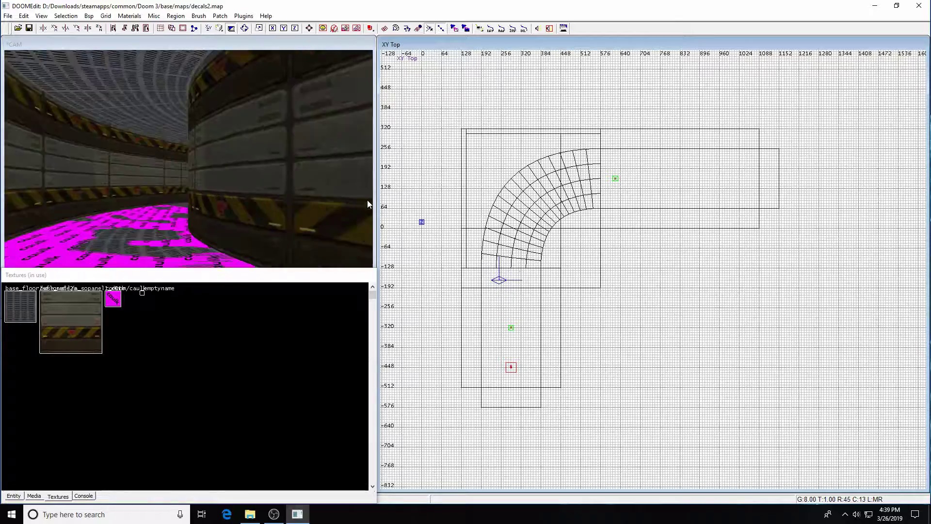
pyautogui.press('Right')
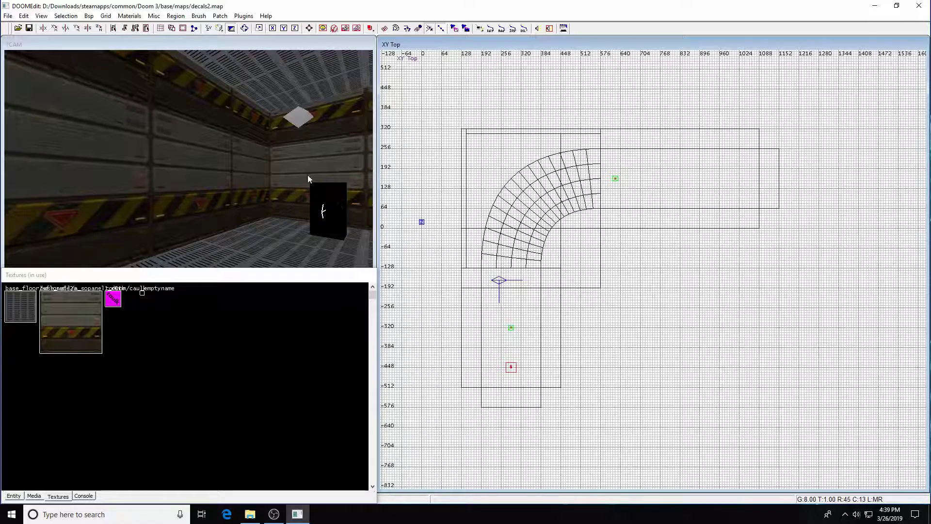
pyautogui.keyDown('shift'); pyautogui.click(240, 188); pyautogui.keyUp('shift')
pyautogui.hotkey('ctrl', 'shift', 'h')
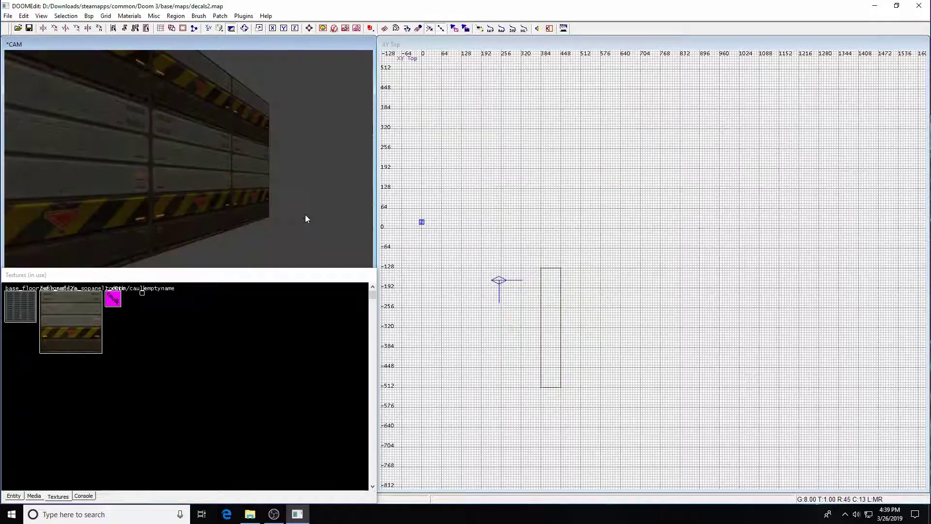
# Step: Draw a caulk brush about 32 by 352 units alongside the isolated wall in the top view
pyautogui.click(113, 301)
pyautogui.moveTo(584, 338); pyautogui.dragTo(625, 228, button='right')
pyautogui.scroll(1, 564, 223)
pyautogui.moveTo(551, 143); pyautogui.dragTo(552, 270)
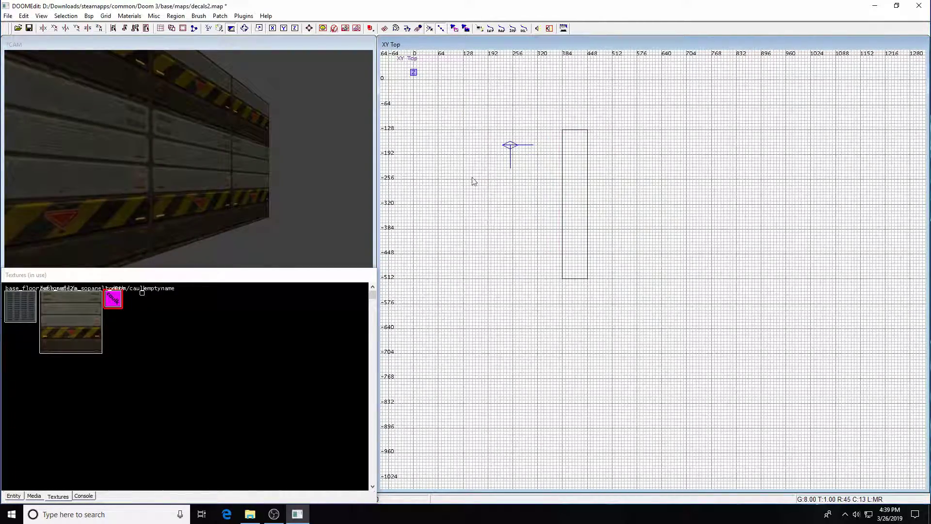
pyautogui.moveTo(530, 146); pyautogui.dragTo(560, 279)
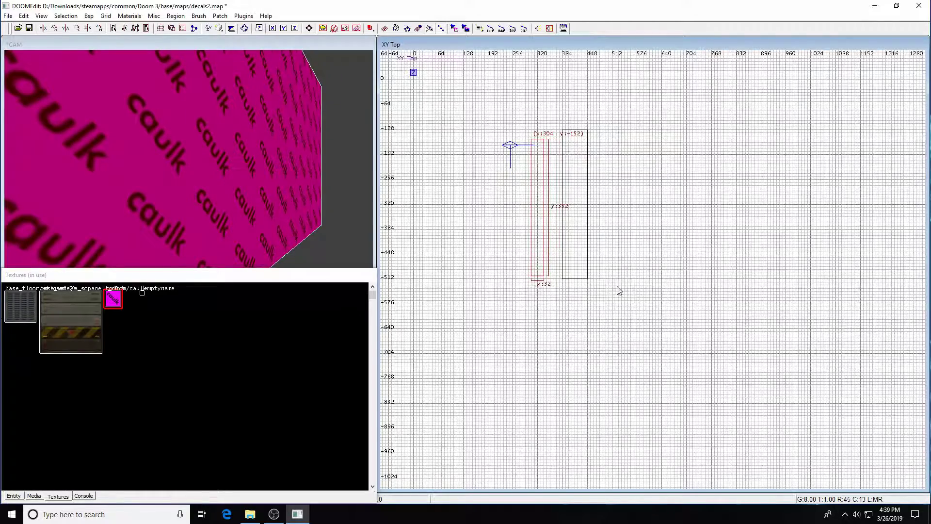
# Step: Resize the caulk brush in the YZ side view to 296 units long and 120 units high, within the wall's outline
pyautogui.hotkey('ctrl', 'Tab')
pyautogui.hotkey('ctrl', 'Tab')
pyautogui.moveTo(682, 305); pyautogui.dragTo(614, 302, button='right')
pyautogui.moveTo(685, 305); pyautogui.dragTo(687, 283)
pyautogui.moveTo(644, 90); pyautogui.dragTo(654, 103)
pyautogui.moveTo(499, 206); pyautogui.dragTo(518, 208)
pyautogui.moveTo(757, 228); pyautogui.dragTo(754, 227)
pyautogui.moveTo(682, 222); pyautogui.dragTo(672, 237)
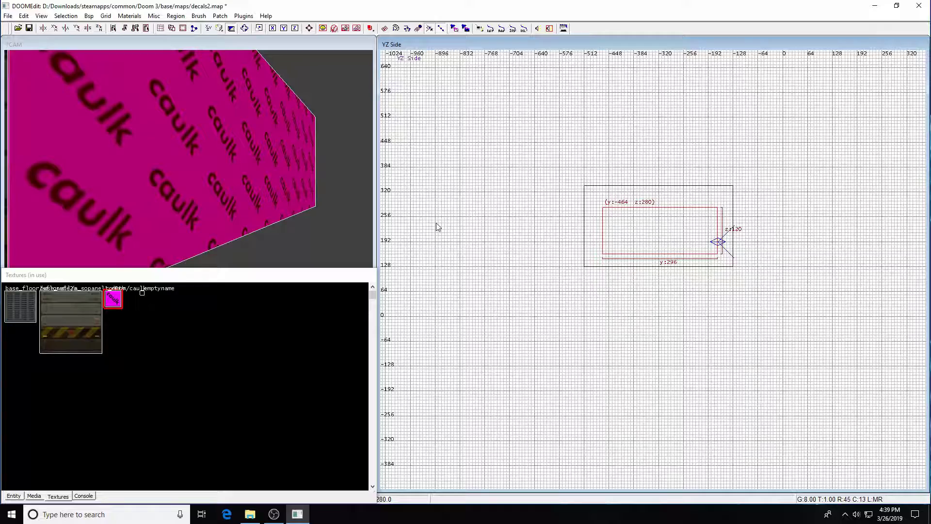
# Step: Shorten the caulk brush to 272 units along the Y axis
pyautogui.press('Left')
pyautogui.press('Left')
pyautogui.press('Down')
pyautogui.press('Down')
pyautogui.press('Right')
pyautogui.press('Right')
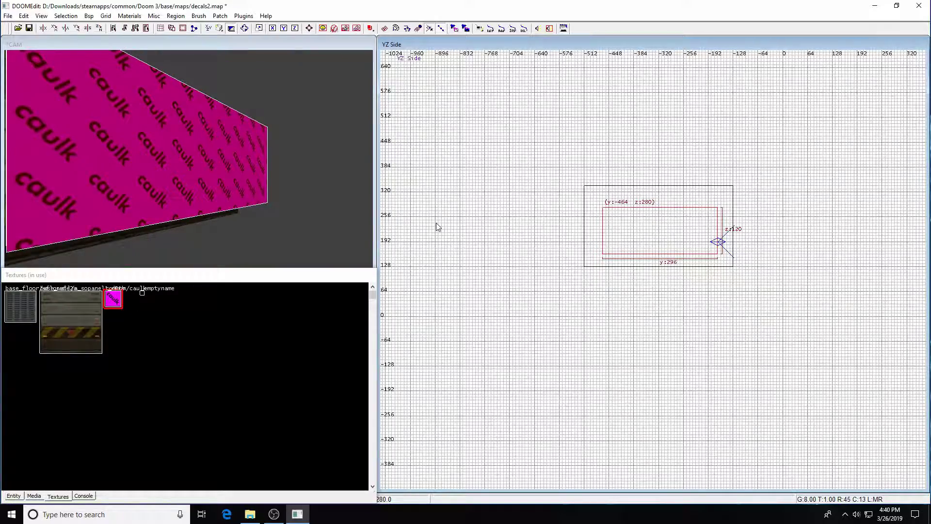
pyautogui.moveTo(768, 221); pyautogui.dragTo(759, 221)
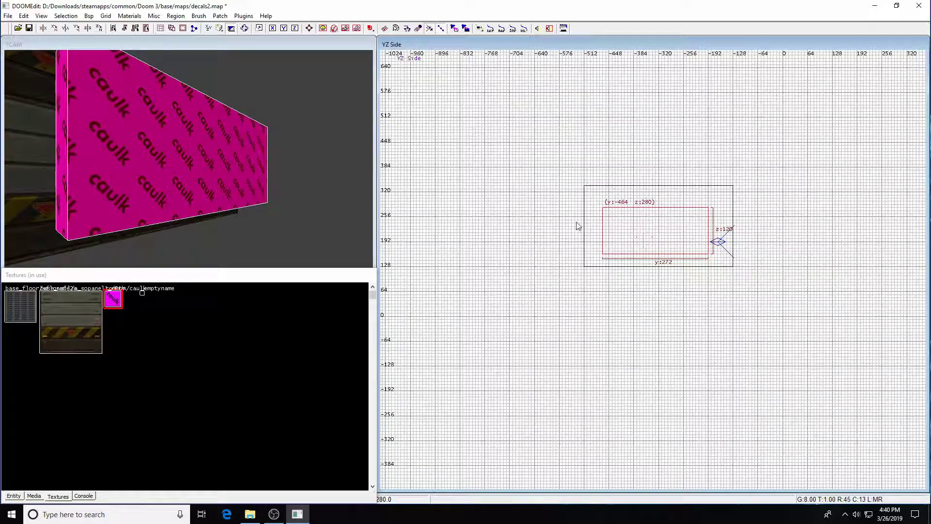
# Step: Convert the caulk brush into a simple patch mesh and invert its matrix
pyautogui.click(219, 16)
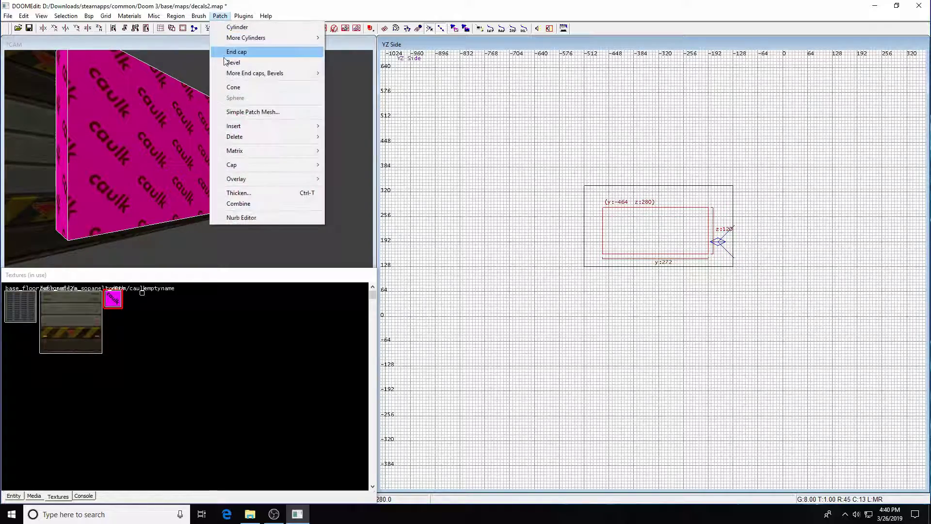
pyautogui.click(230, 112)
pyautogui.click(495, 246)
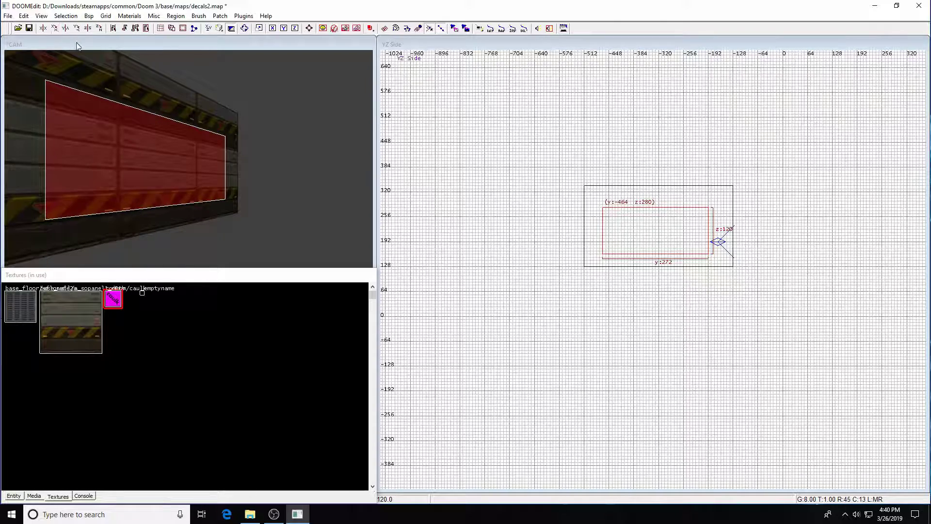
pyautogui.click(220, 15)
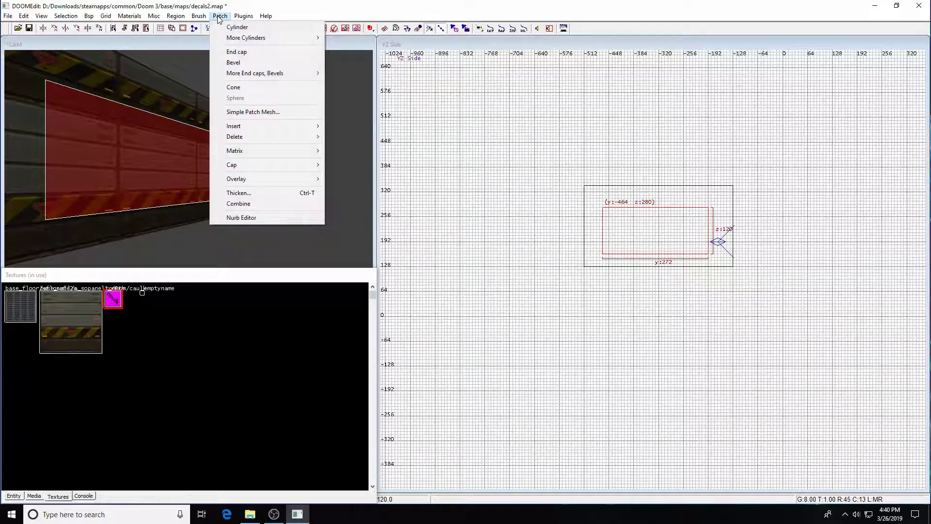
pyautogui.moveTo(293, 151)
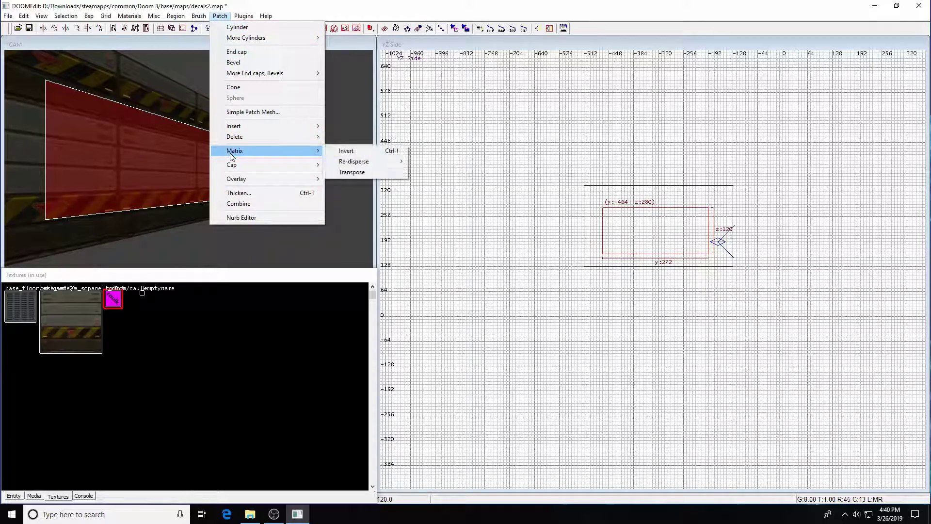
pyautogui.click(356, 152)
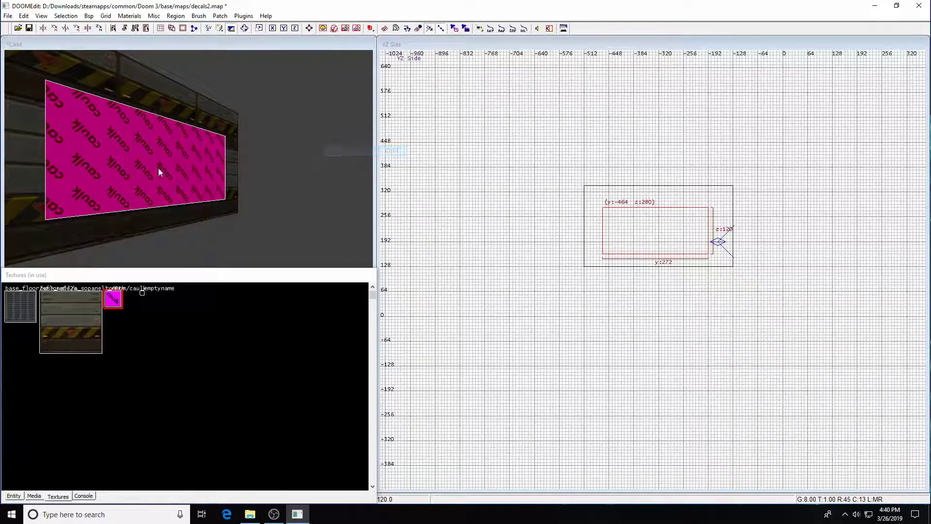
# Step: Flip the patch mesh's caulk texture along both X and Y
pyautogui.scroll(-1, 490, 213)
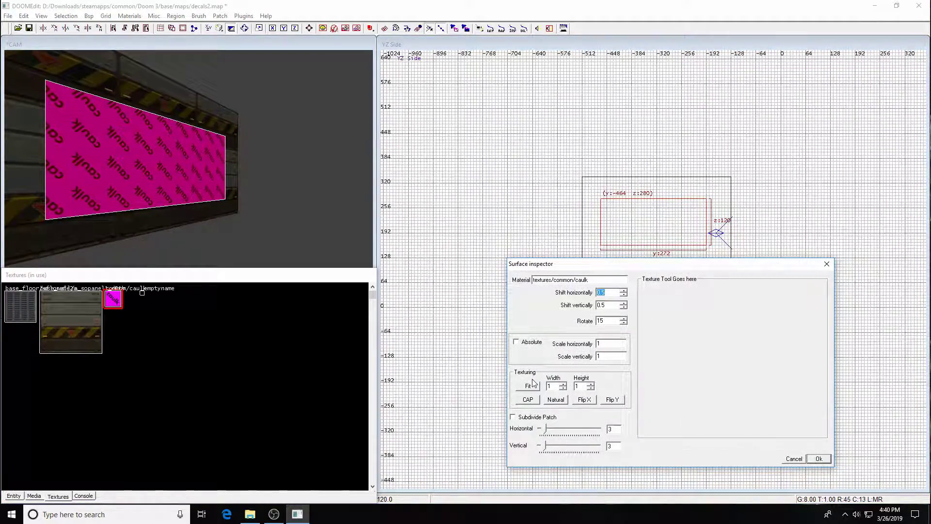
pyautogui.click(592, 402)
pyautogui.click(612, 399)
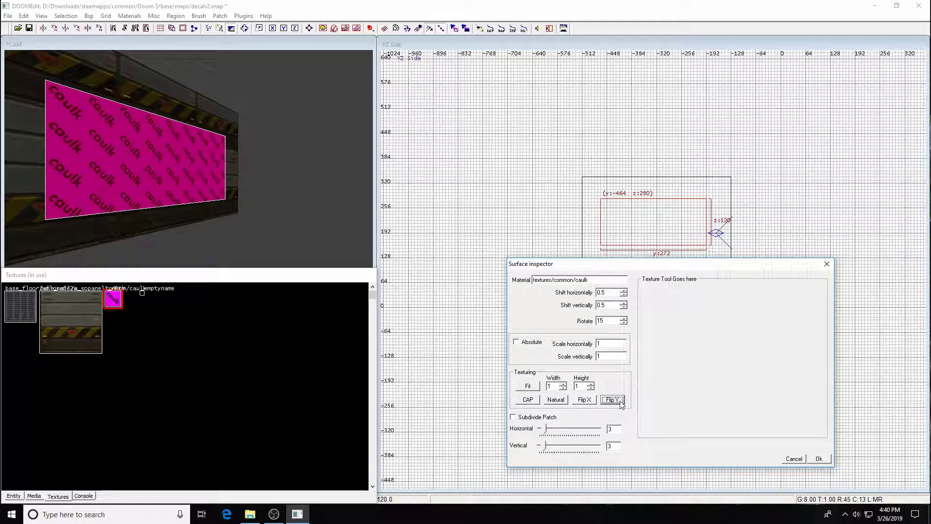
pyautogui.click(818, 459)
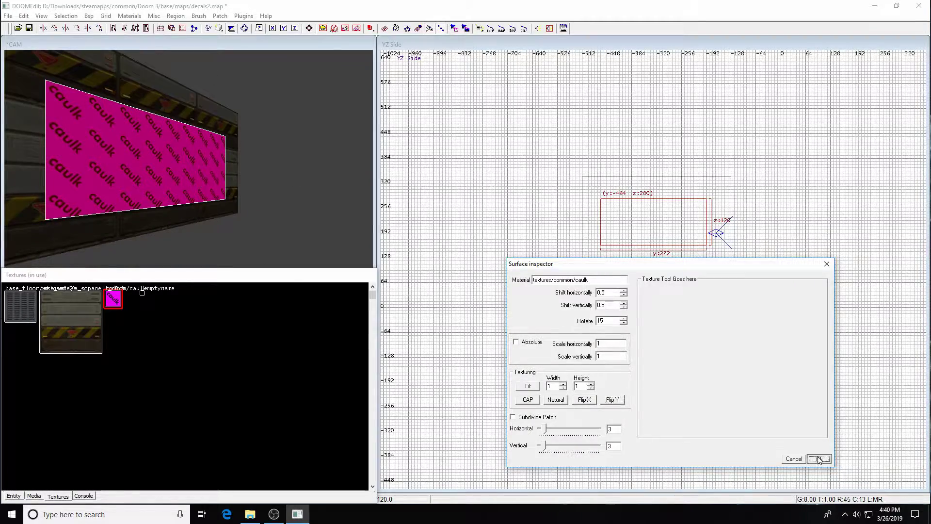
pyautogui.press('Escape')
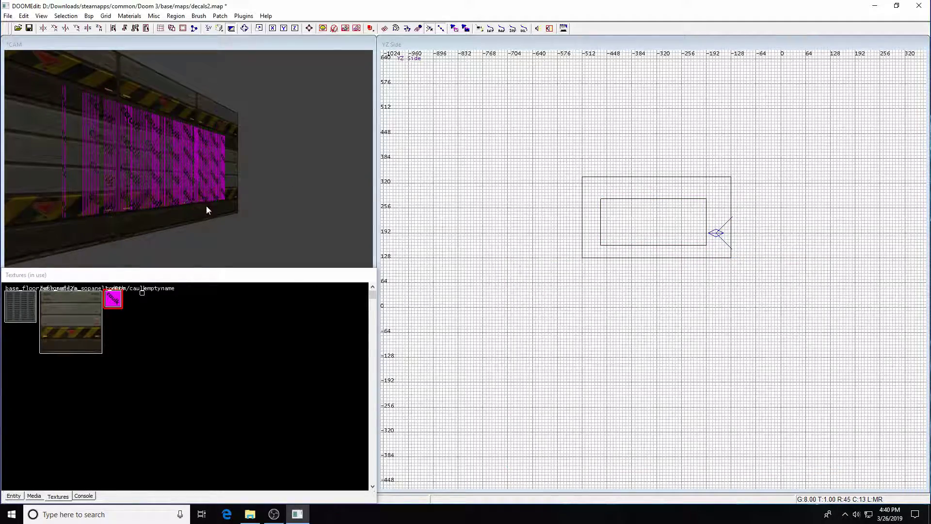
# Step: Set the grid size to 0.5 and shift the patch mesh one grid unit off the wall surface in the top view
pyautogui.keyDown('shift'); pyautogui.click(190, 173); pyautogui.keyUp('shift')
pyautogui.hotkey('ctrl', 'Tab')
pyautogui.scroll(7, 651, 247)
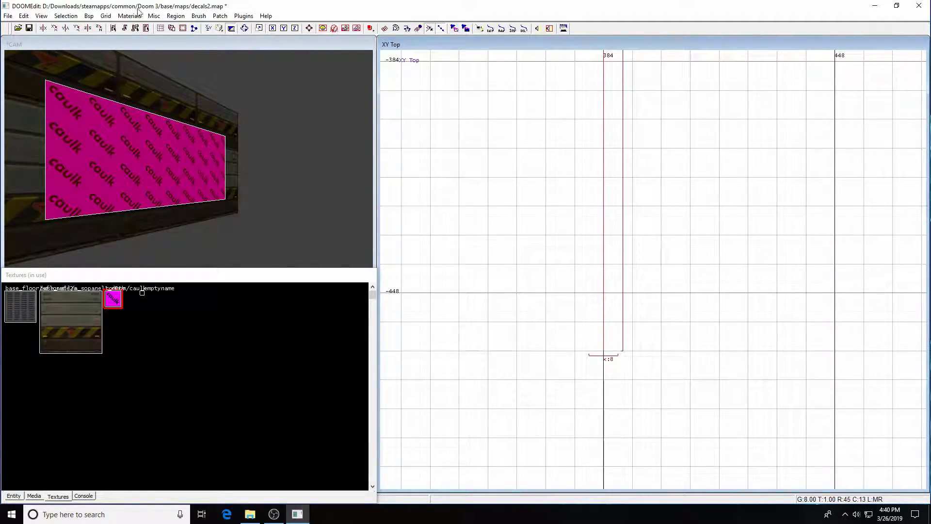
pyautogui.click(105, 16)
pyautogui.click(124, 48)
pyautogui.scroll(3, 569, 215)
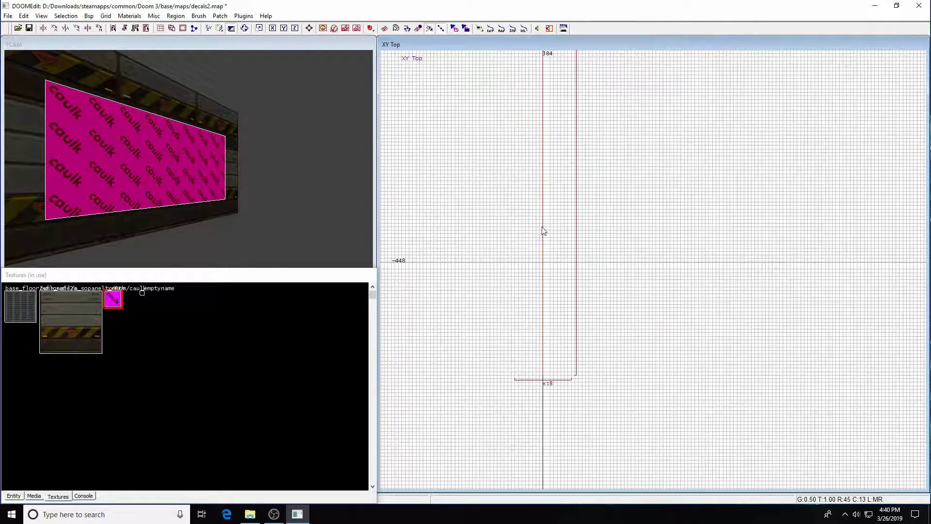
pyautogui.moveTo(542, 227); pyautogui.dragTo(539, 228)
pyautogui.press('Escape')
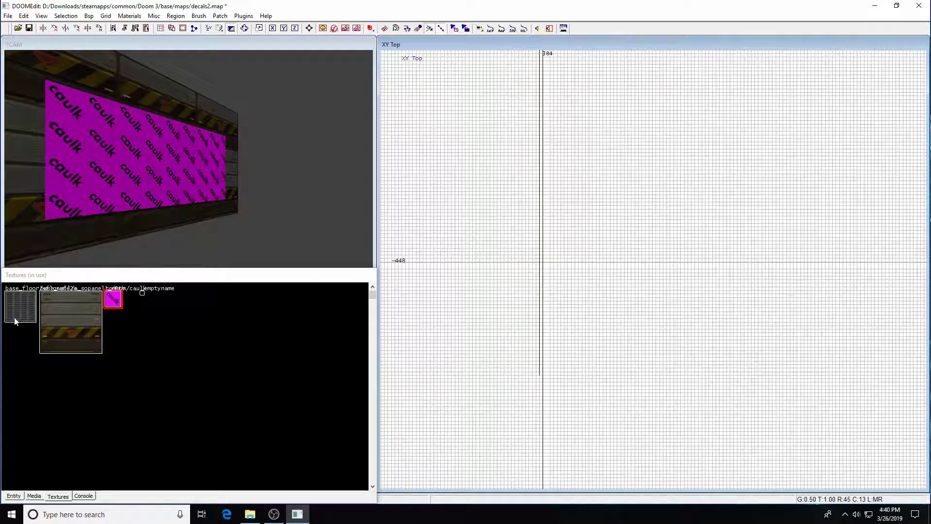
# Step: Open the hell folder within the textures of the media browser
pyautogui.click(34, 495)
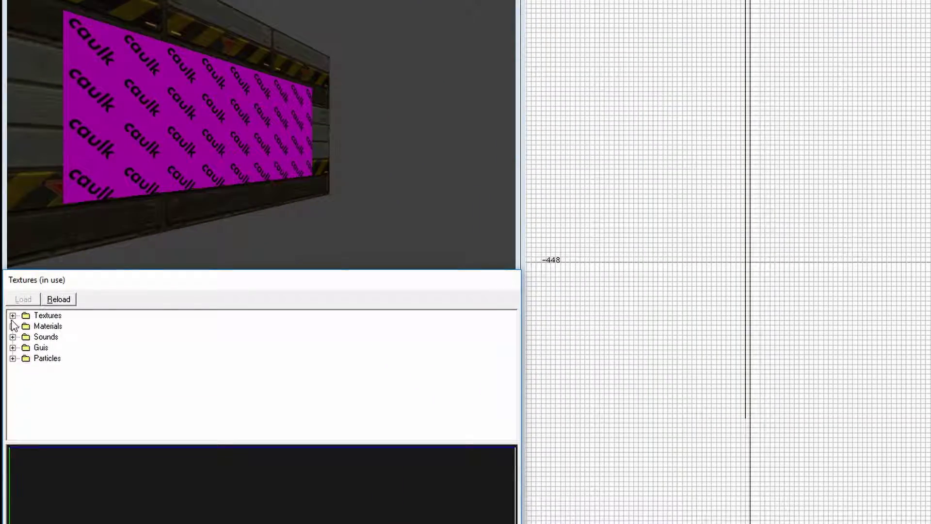
pyautogui.click(8, 301)
pyautogui.click(25, 326)
pyautogui.scroll(-6, 84, 381)
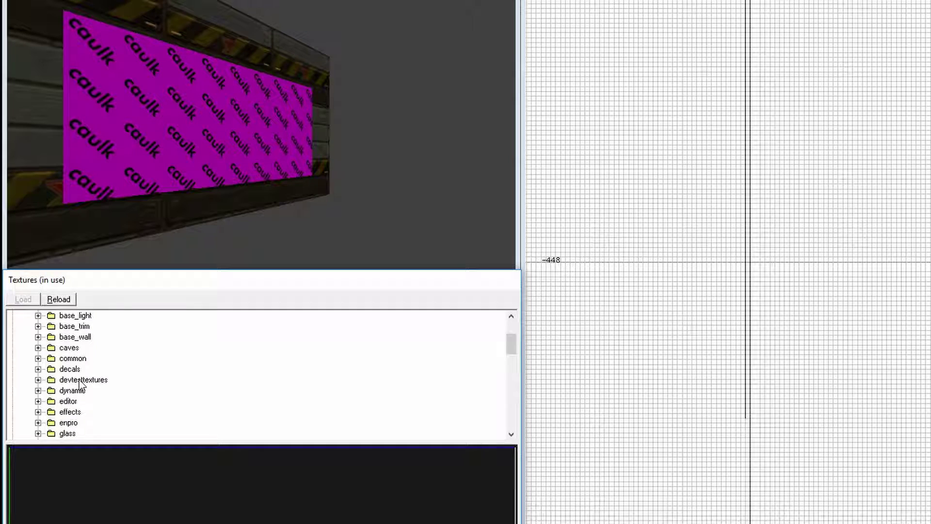
pyautogui.scroll(-1, 83, 382)
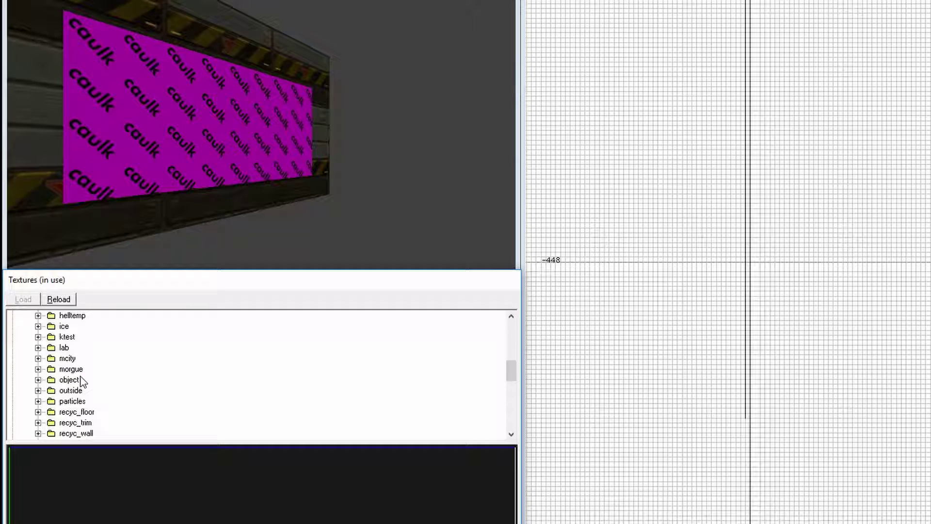
pyautogui.scroll(2, 81, 380)
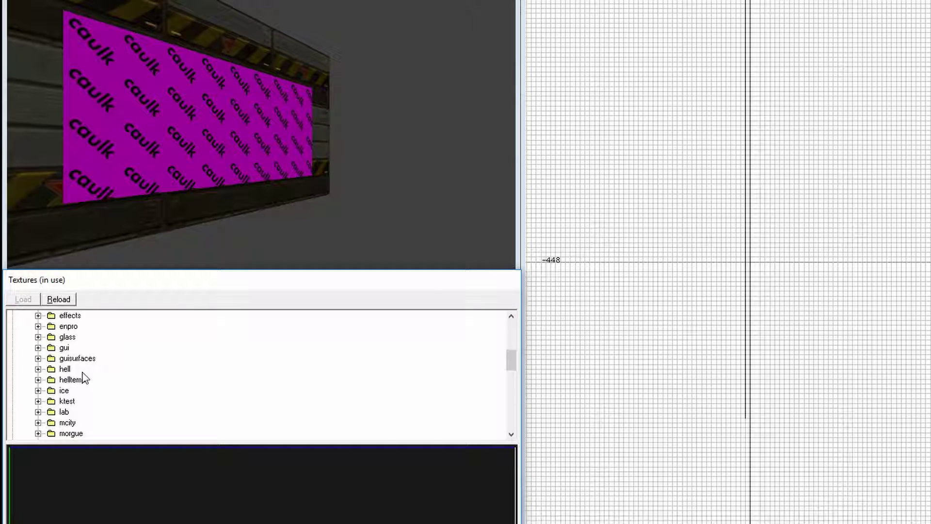
pyautogui.click(38, 369)
# Step: Apply the hell material pentastic1_spectrum to the caulk patch mesh on the wall
pyautogui.scroll(-10, 125, 366)
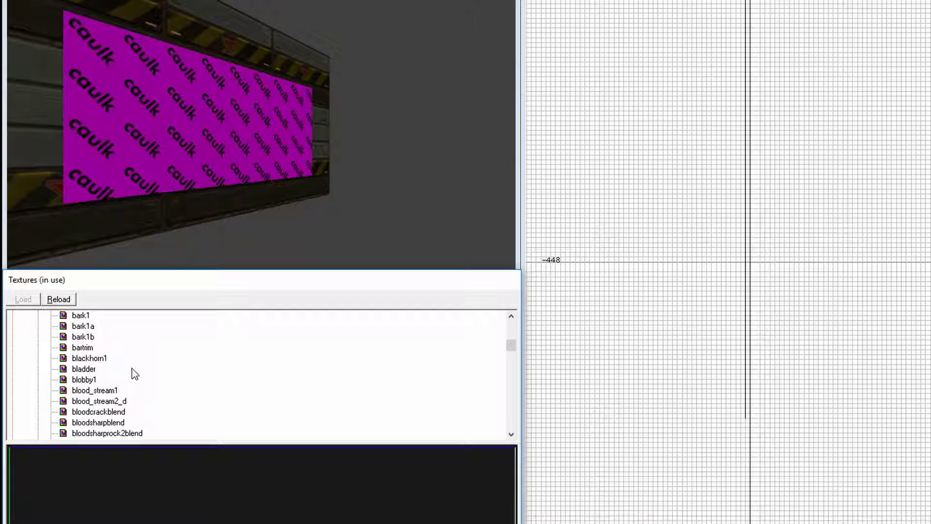
pyautogui.scroll(-20, 135, 371)
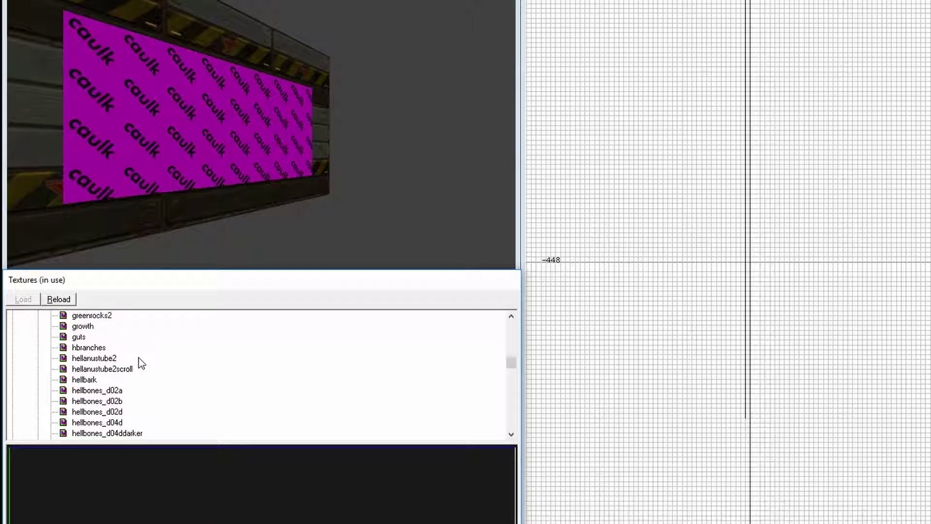
pyautogui.scroll(-20, 142, 364)
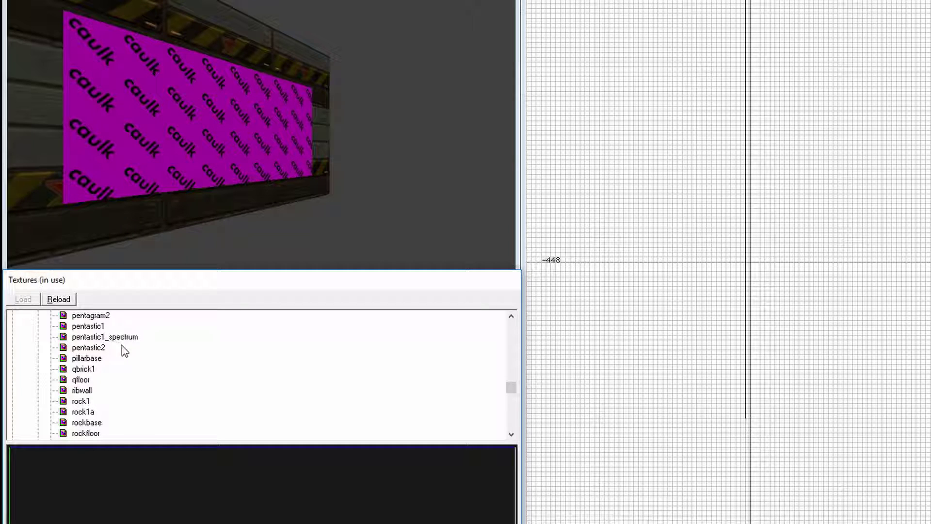
pyautogui.scroll(-20, 106, 369)
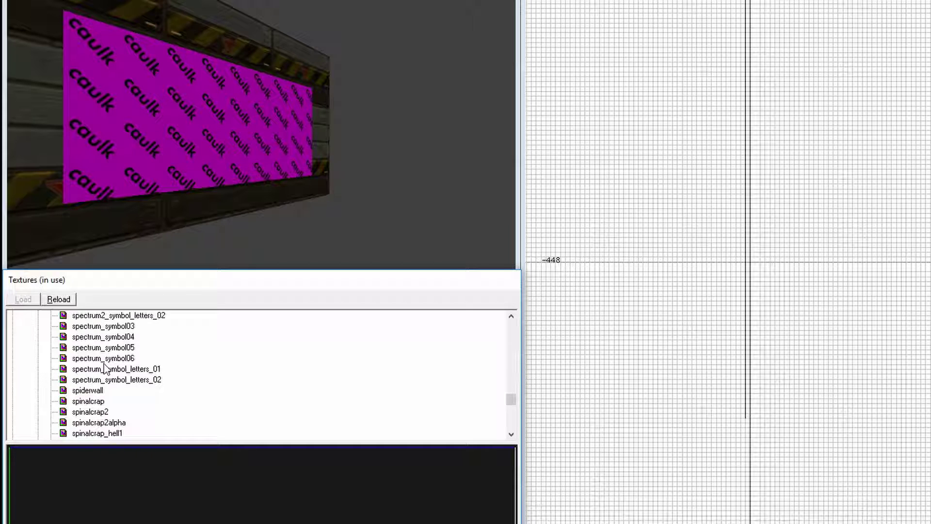
pyautogui.scroll(1, 102, 388)
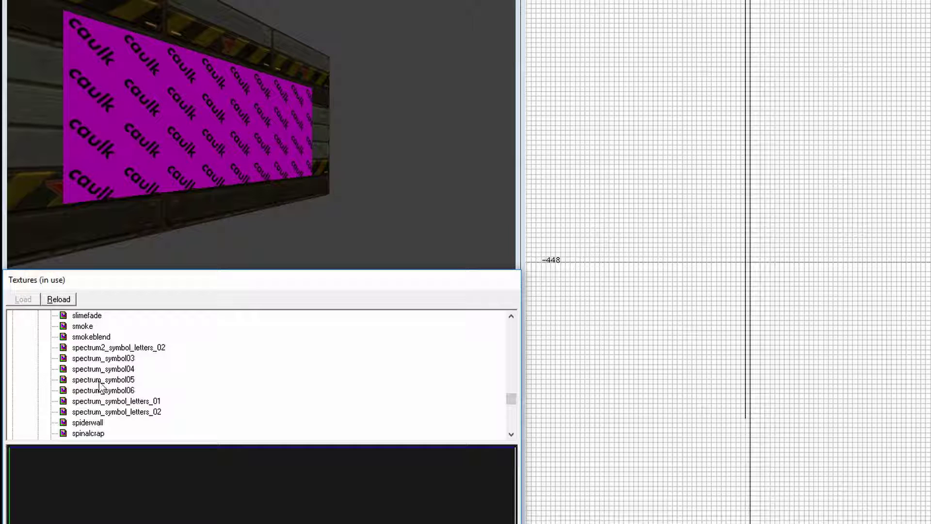
pyautogui.scroll(5, 121, 399)
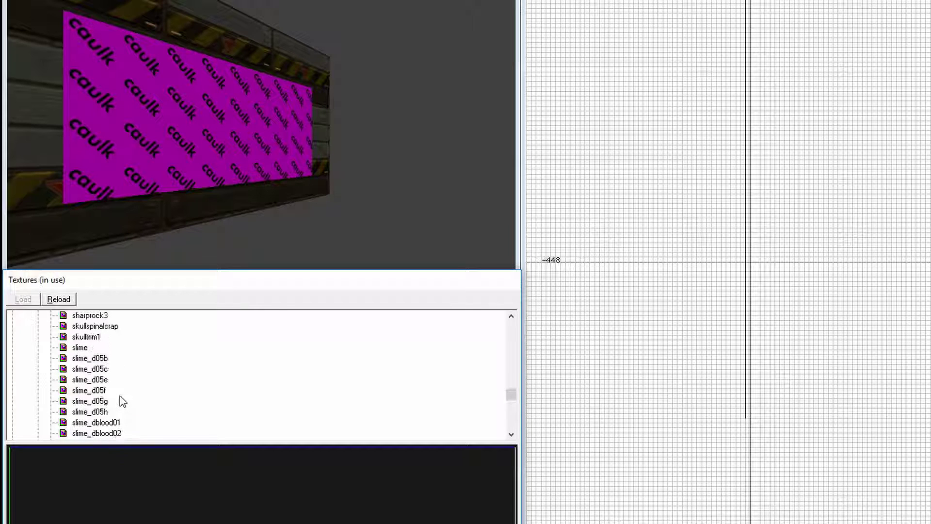
pyautogui.scroll(2, 123, 400)
pyautogui.scroll(5, 121, 400)
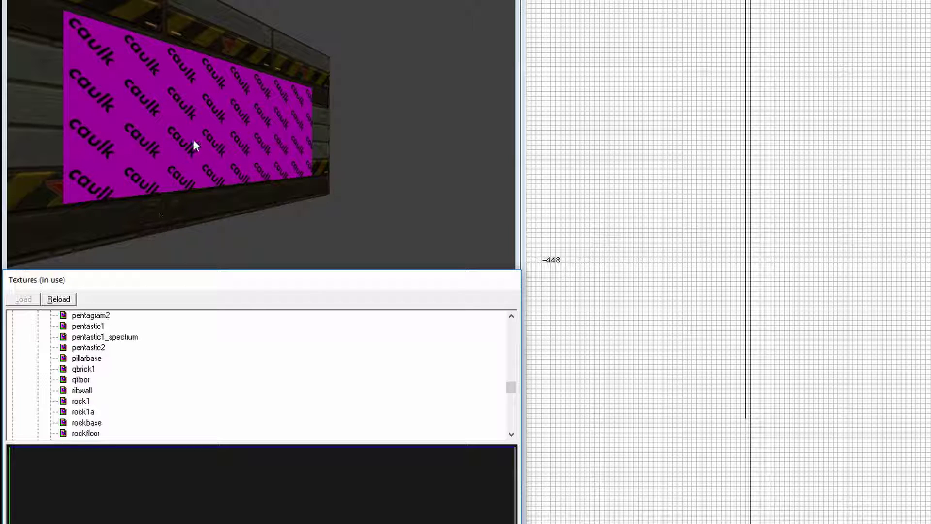
pyautogui.keyDown('shift'); pyautogui.click(215, 131); pyautogui.keyUp('shift')
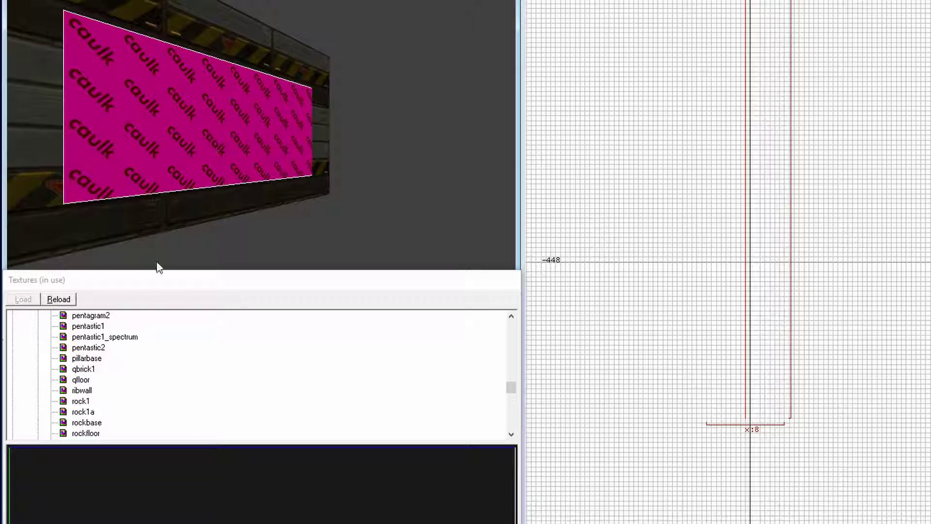
pyautogui.click(111, 342)
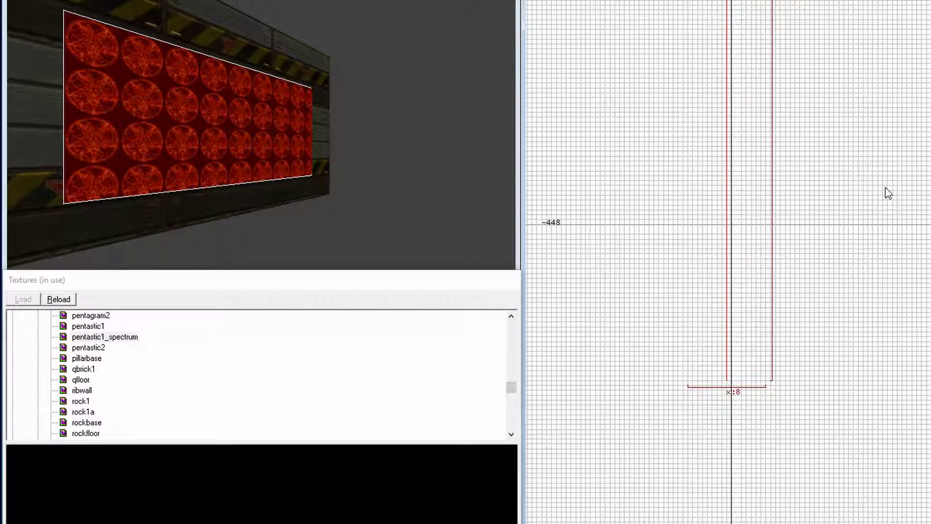
# Step: Fit the pentastic1_spectrum material to the patch with width 1 and height 1, and unhide the rest of the room
pyautogui.press('s')
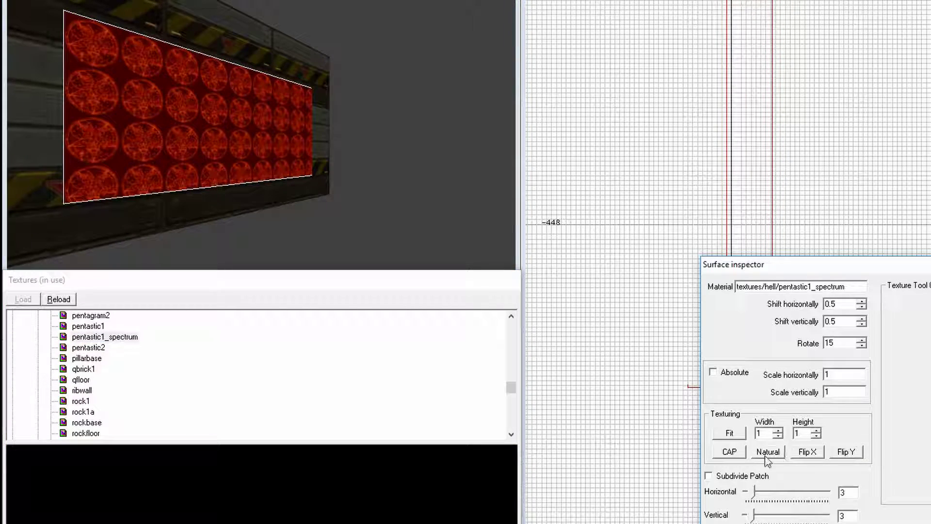
pyautogui.click(729, 432)
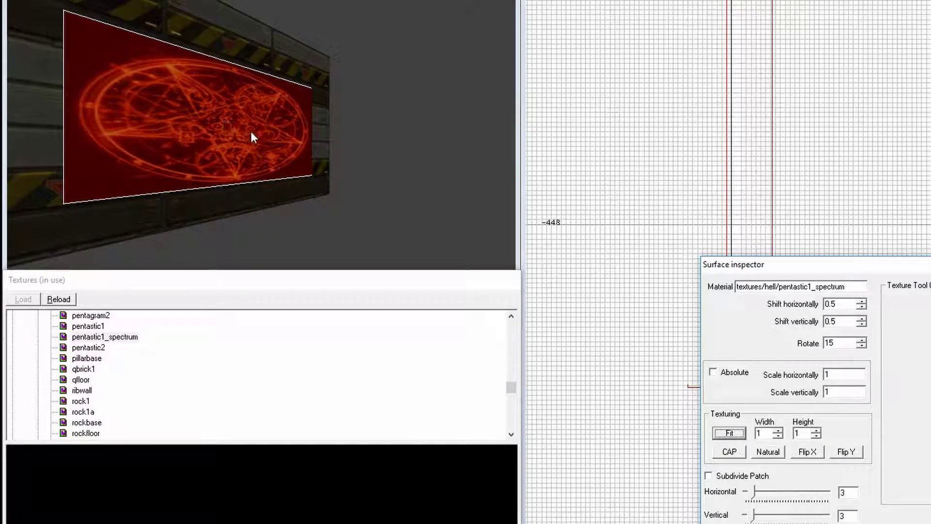
pyautogui.press('Escape')
pyautogui.press('Escape')
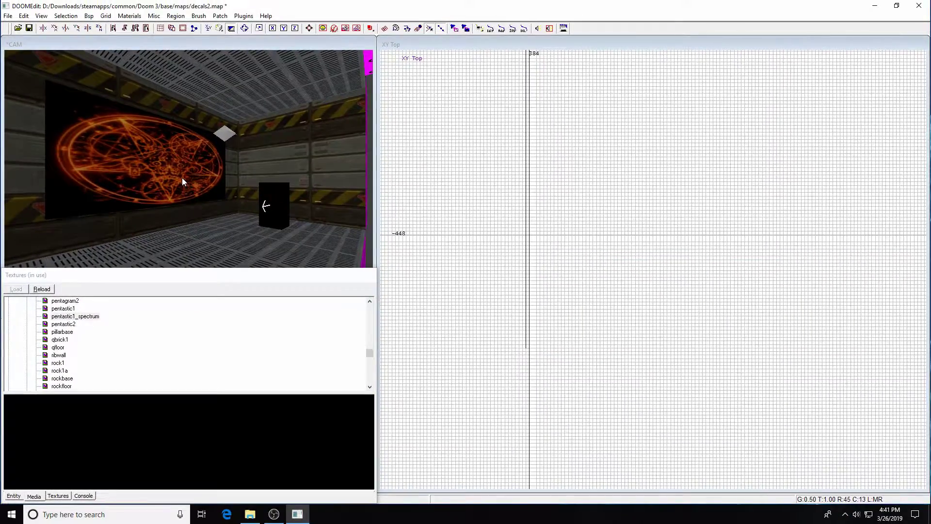
# Step: Save the decals2 map and set the grid size to 16
pyautogui.hotkey('ctrl', 's')
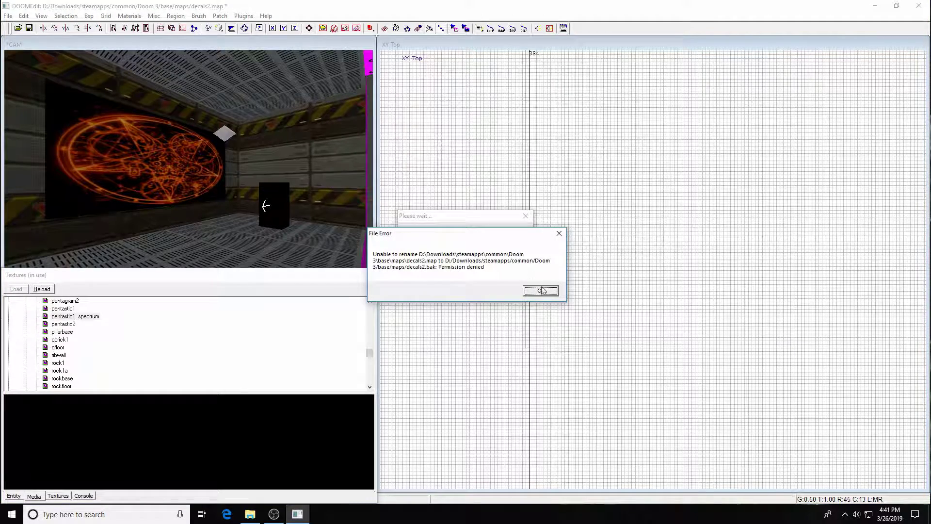
pyautogui.click(541, 290)
pyautogui.press('5')
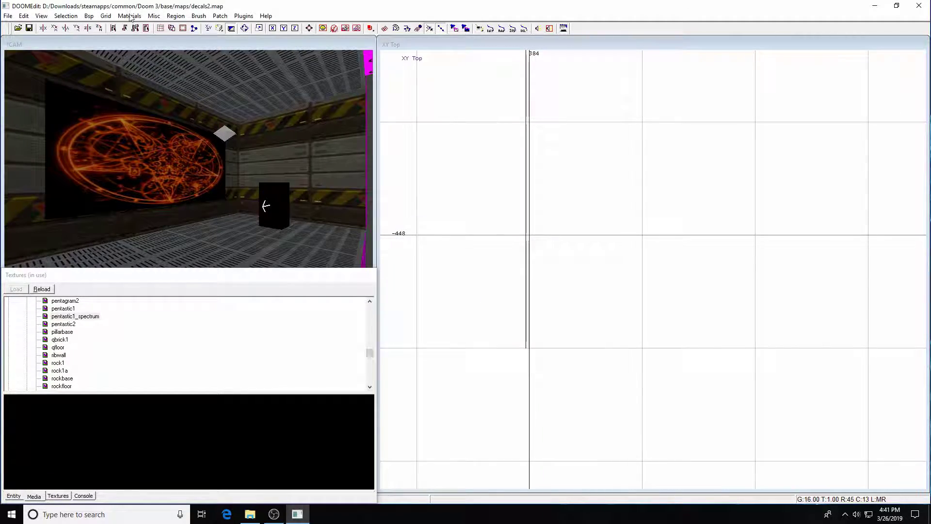
# Step: Compile the BSP of the decals2 map
pyautogui.click(89, 16)
pyautogui.click(94, 32)
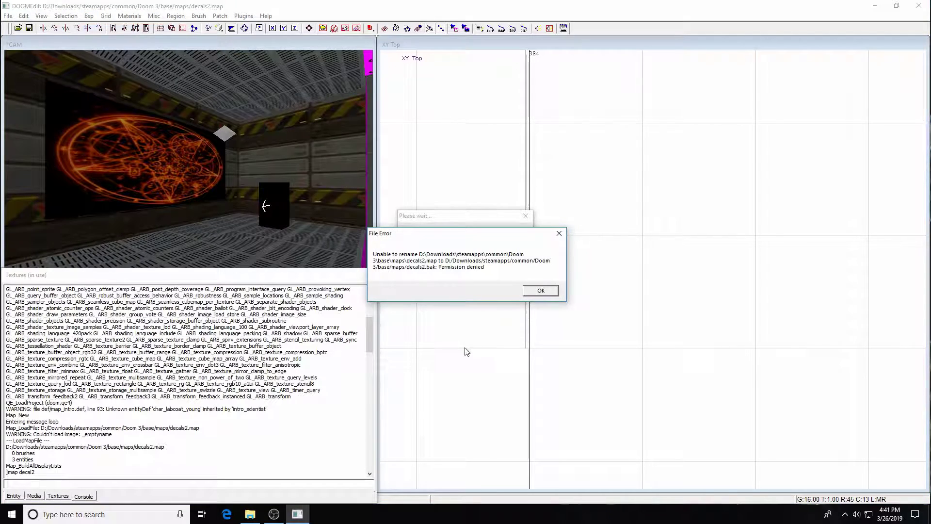
pyautogui.click(550, 290)
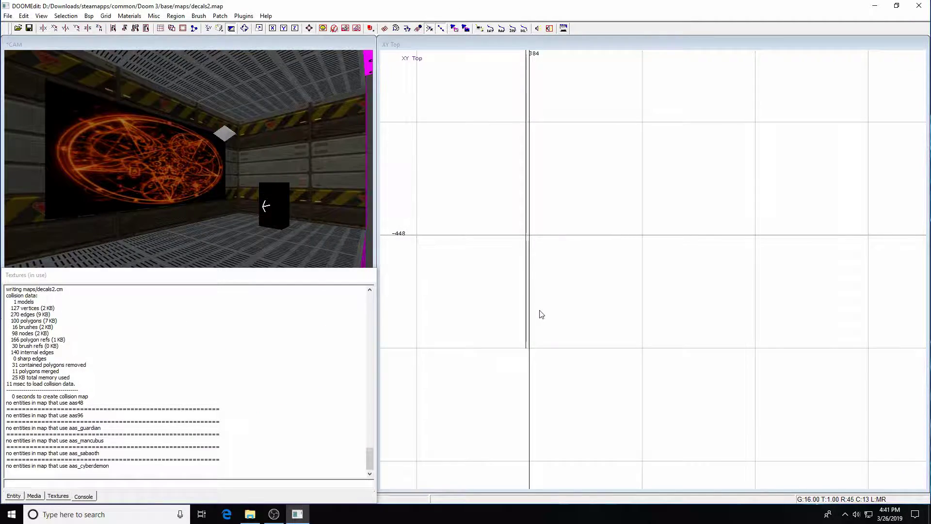
# Step: Switch to DOOM 3, load the map with the console command map decals2 and inspect the room's walls for the decal
pyautogui.write('map decals2')
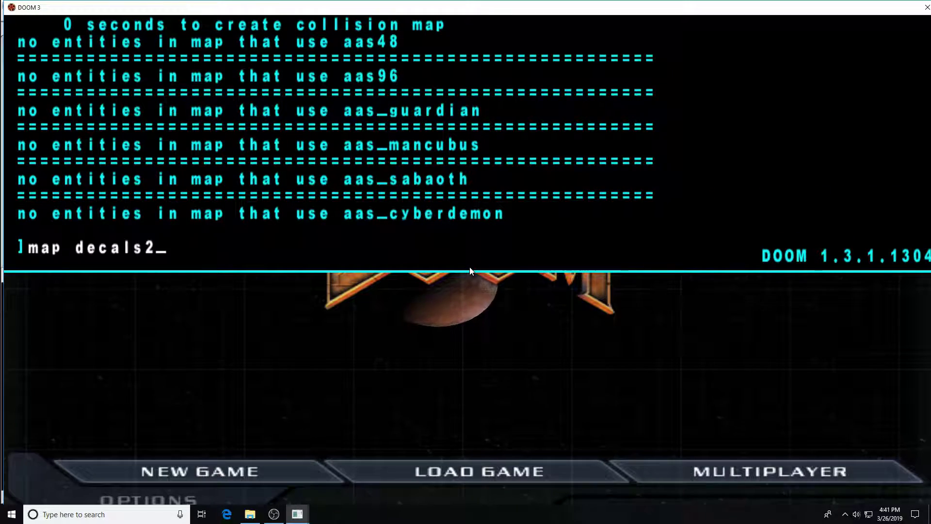
pyautogui.press('Return')
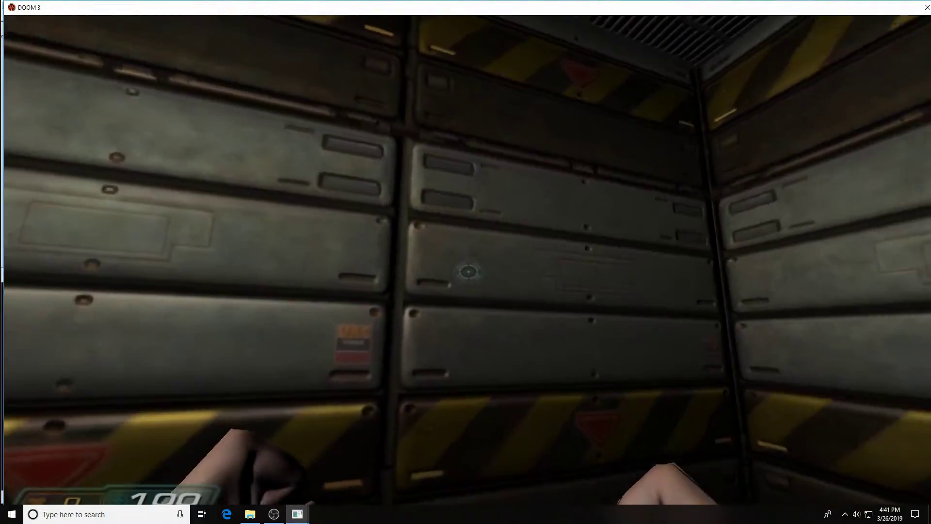
pyautogui.press('s')
pyautogui.press('w')
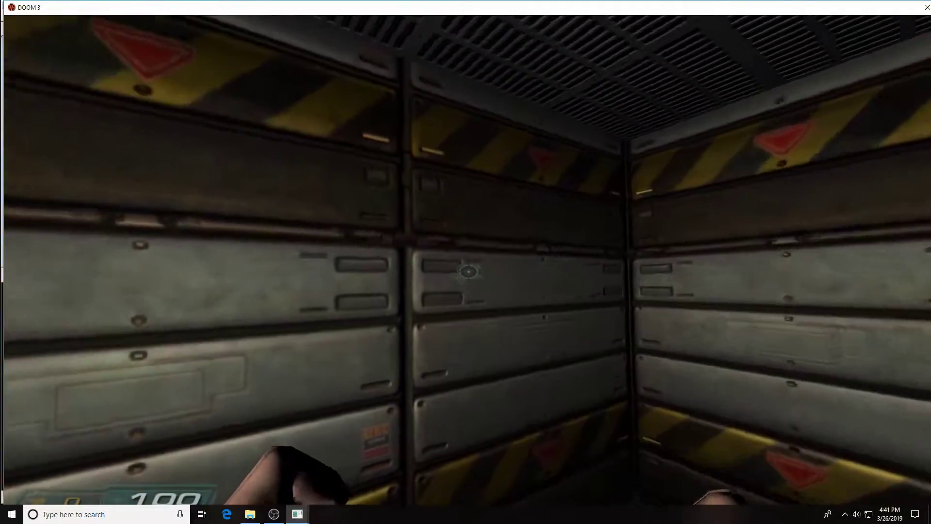
pyautogui.press('s')
pyautogui.press('w')
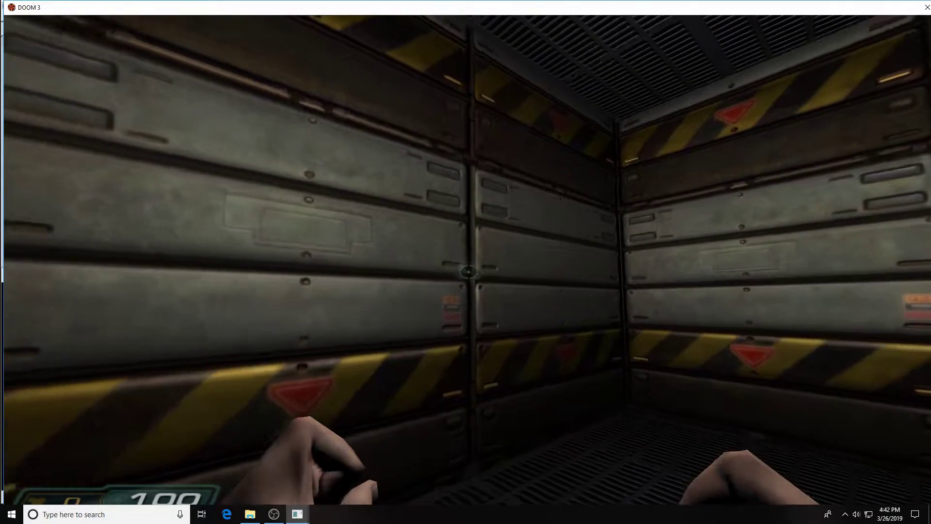
# Step: Quit DOOM 3 with the console command quit and return to the decals2 map in DOOMEdit
pyautogui.hotkey('ctrl', 'alt', '`')
pyautogui.write('qui')
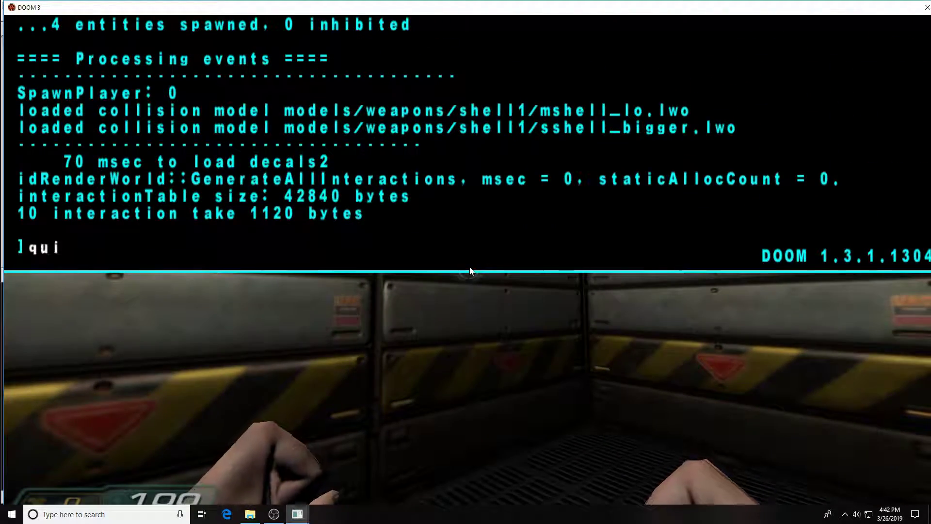
pyautogui.write('t')
pyautogui.press('Return')
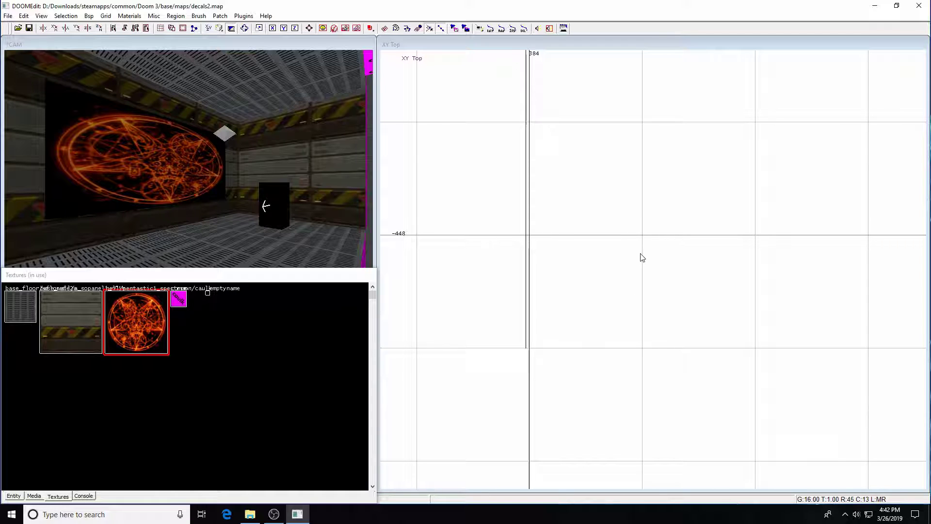
# Step: Isolate the pentagram patch mesh by hiding everything else in the map
pyautogui.moveTo(636, 254); pyautogui.dragTo(565, 218, button='right')
pyautogui.scroll(-6, 633, 245)
pyautogui.keyDown('shift'); pyautogui.click(119, 185); pyautogui.keyUp('shift')
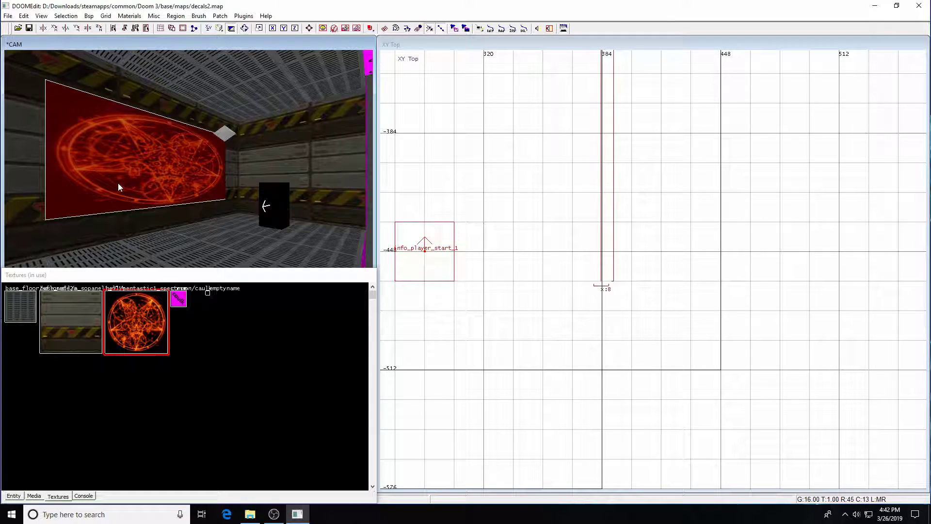
pyautogui.hotkey('shift', 'h')
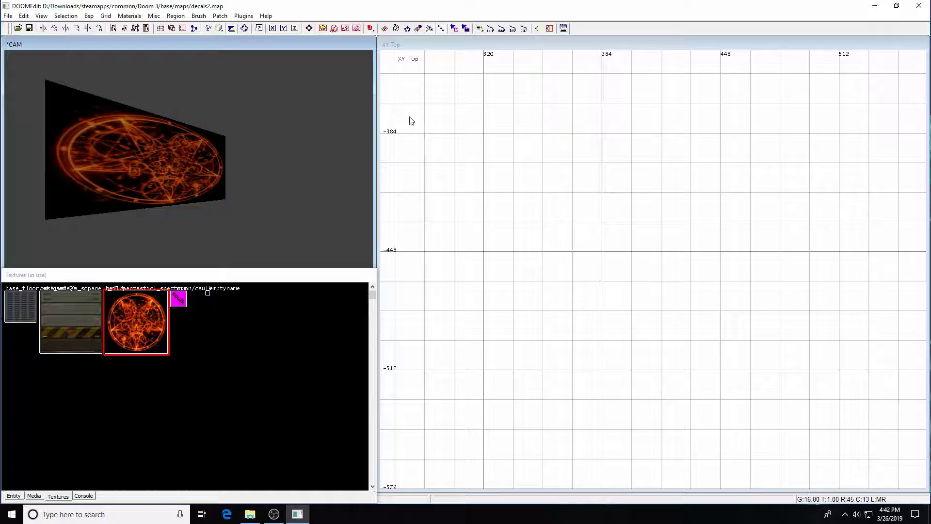
# Step: Add a light entity next to the isolated pentagram patch mesh in the top view
pyautogui.moveTo(658, 183); pyautogui.dragTo(591, 244, button='right')
pyautogui.scroll(-5, 659, 183)
pyautogui.scroll(2, 669, 183)
pyautogui.hotkey('ctrl', 'Tab')
pyautogui.hotkey('ctrl', 'Tab')
pyautogui.moveTo(694, 258); pyautogui.dragTo(746, 243, button='right')
pyautogui.hotkey('ctrl', 'Tab')
pyautogui.moveTo(687, 287); pyautogui.dragTo(587, 118, button='right')
pyautogui.moveTo(702, 318); pyautogui.dragTo(690, 304, button='right')
pyautogui.moveTo(668, 246); pyautogui.dragTo(666, 248, button='right')
pyautogui.rightClick(658, 231)
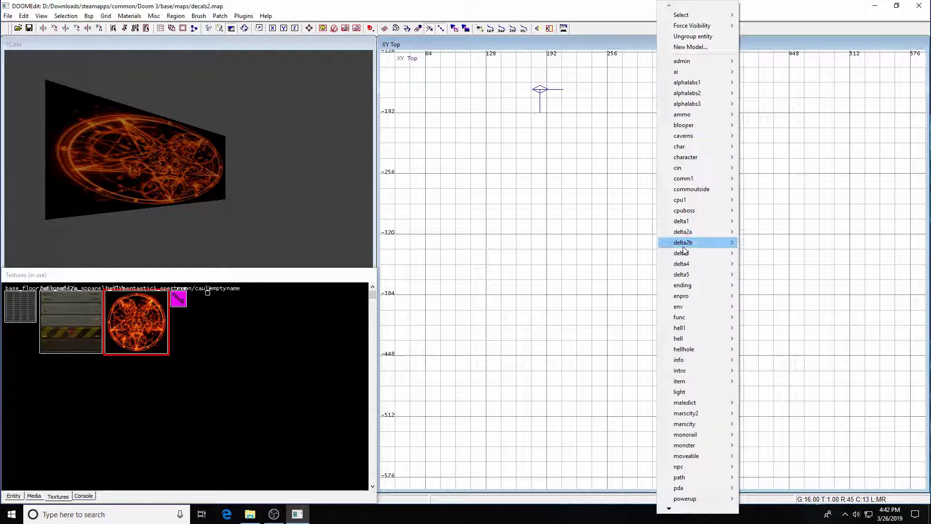
pyautogui.click(688, 392)
# Step: Centre the new light on the pentagram patch in the side view, shifting it about 16 units up and sideways
pyautogui.moveTo(711, 360); pyautogui.dragTo(682, 323, button='right')
pyautogui.scroll(-7, 734, 347)
pyautogui.hotkey('ctrl', 'Tab')
pyautogui.hotkey('ctrl', 'Tab')
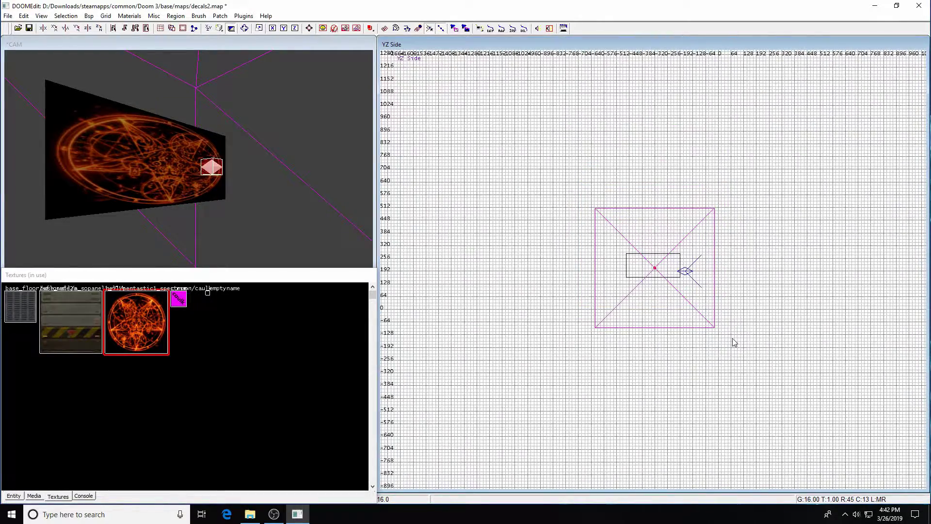
pyautogui.scroll(2, 733, 337)
pyautogui.scroll(1, 819, 281)
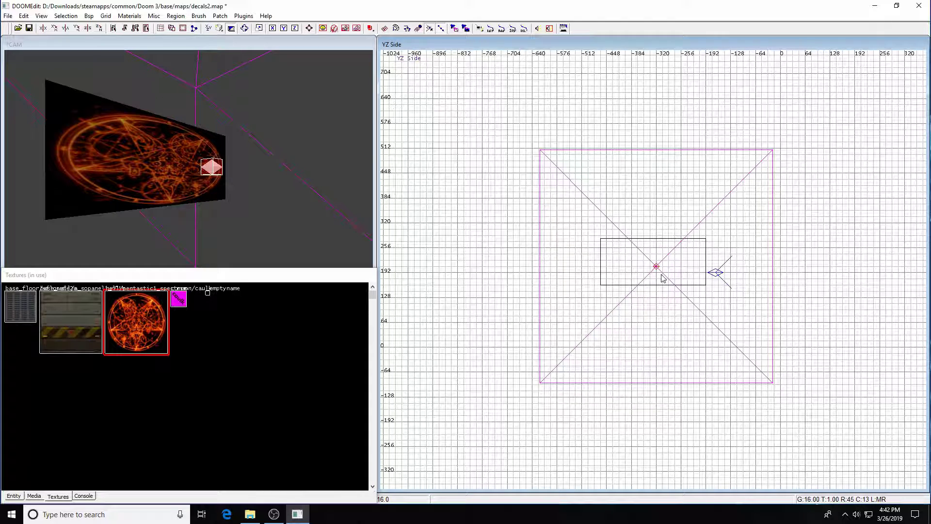
pyautogui.moveTo(637, 248); pyautogui.dragTo(621, 216, button='right')
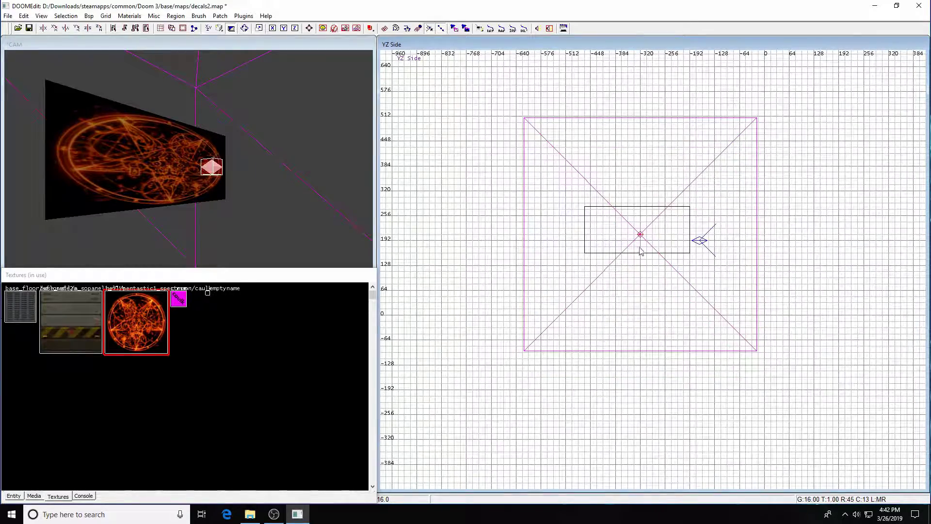
pyautogui.moveTo(640, 236); pyautogui.dragTo(634, 229)
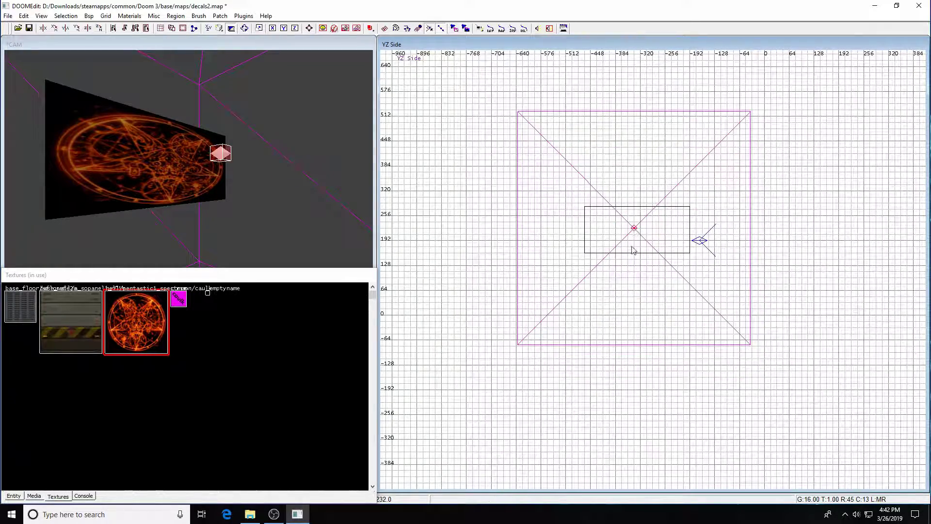
pyautogui.moveTo(731, 297); pyautogui.dragTo(736, 244, button='right')
# Step: Turn off the new light's equilateral radius and set its Z radius to 120 and Y radius to 180
pyautogui.press('j')
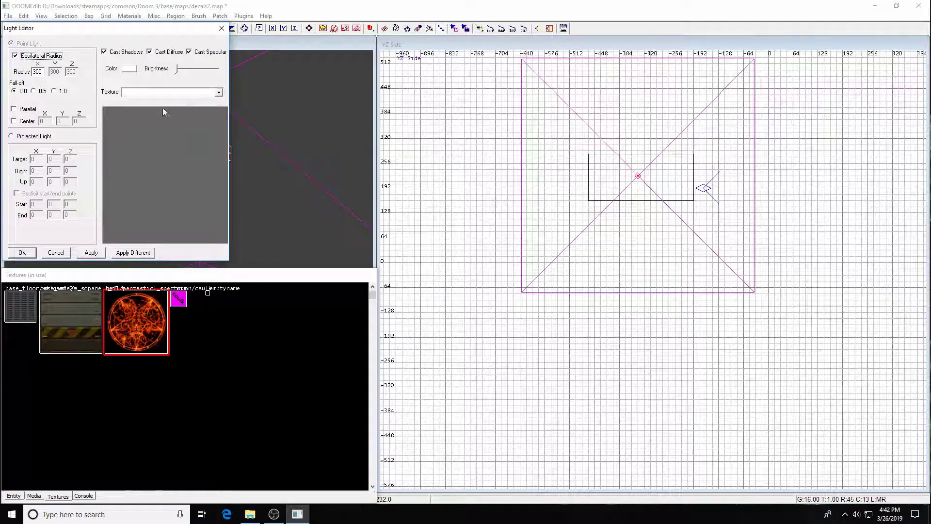
pyautogui.click(15, 56)
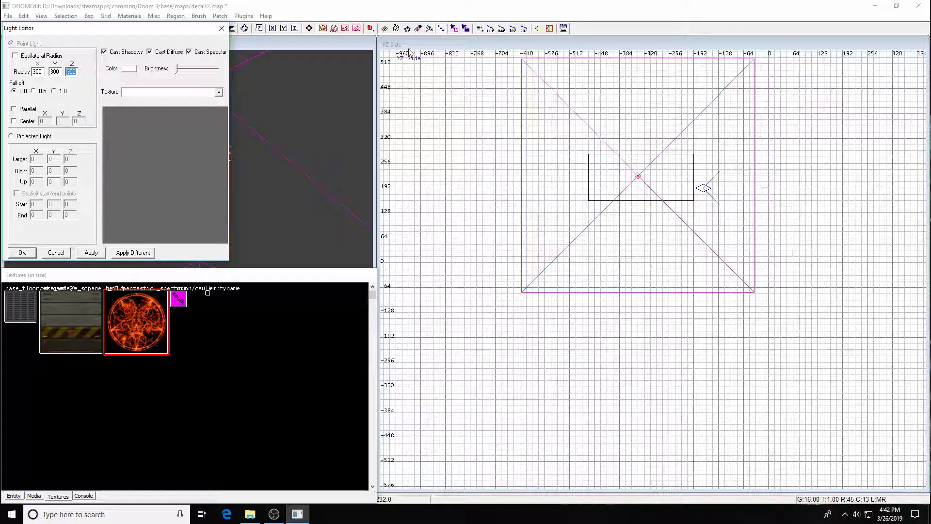
pyautogui.write('120')
pyautogui.click(89, 254)
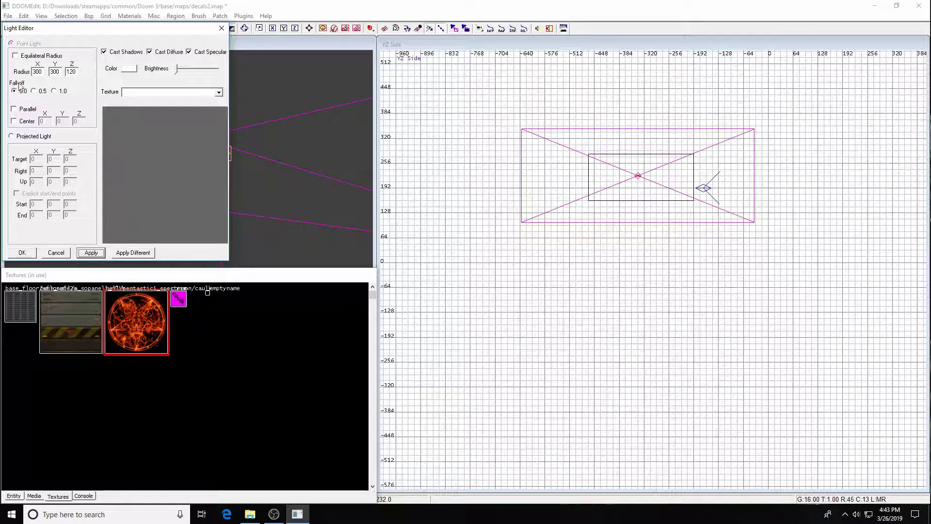
pyautogui.doubleClick(54, 74)
pyautogui.write('180')
pyautogui.click(90, 253)
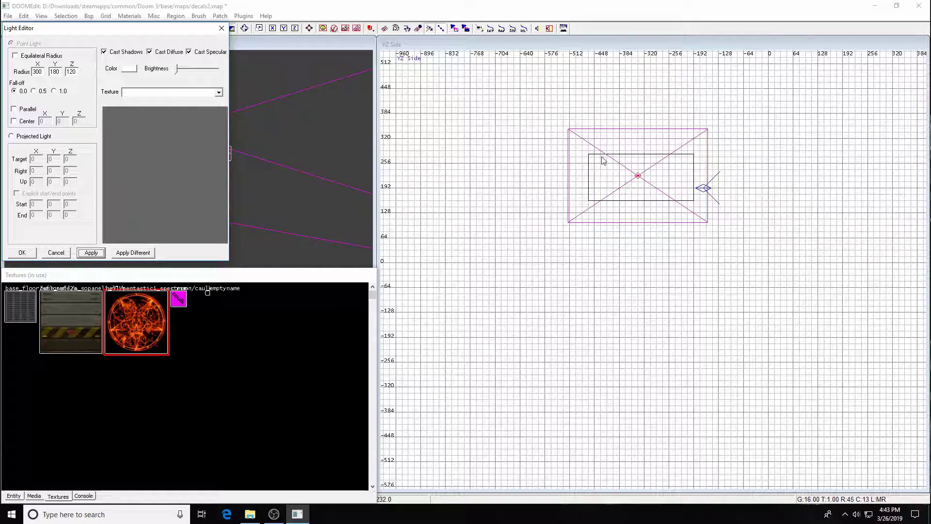
# Step: Set the new light's X radius to 120 and close its light settings
pyautogui.scroll(3, 694, 249)
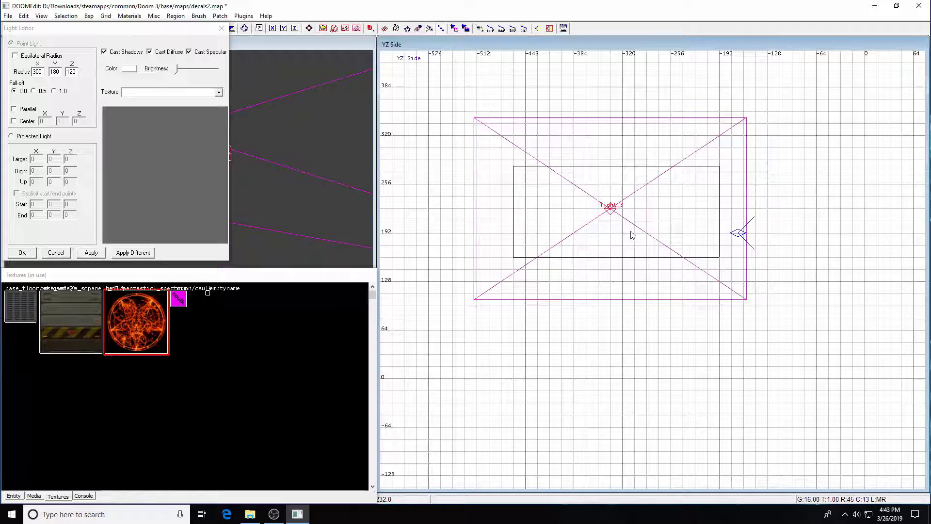
pyautogui.hotkey('ctrl', 'Tab')
pyautogui.scroll(-4, 751, 272)
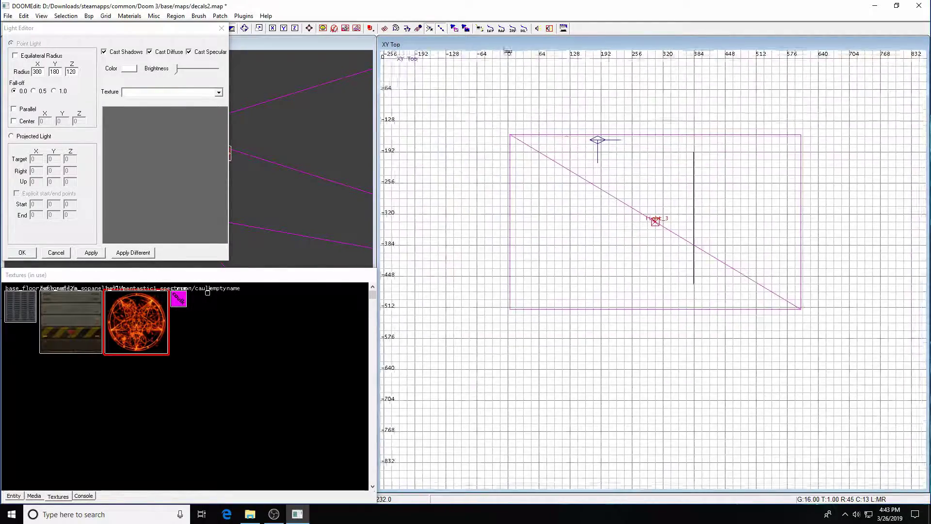
pyautogui.doubleClick(38, 72)
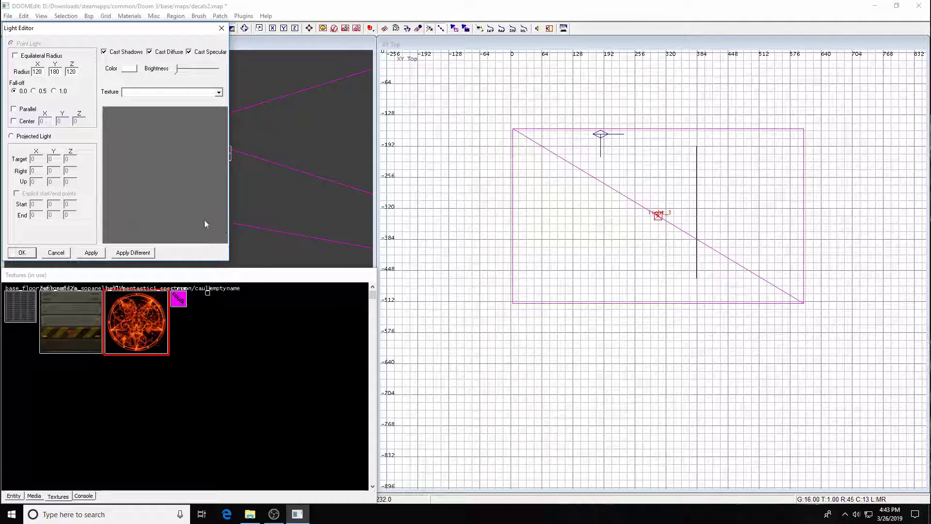
pyautogui.click(98, 253)
pyautogui.click(22, 252)
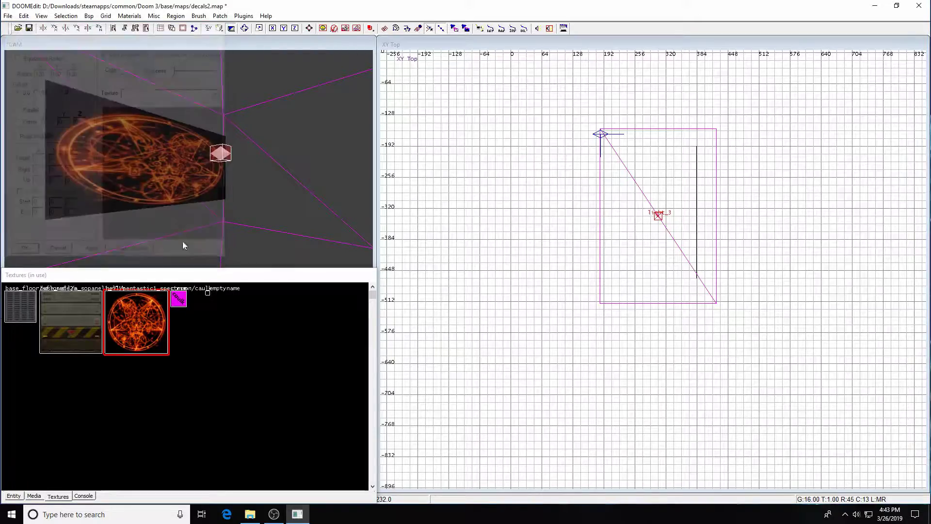
# Step: Move the new light about 16 units toward the pentagram patch in the top view and unhide the rest of the map
pyautogui.moveTo(654, 218); pyautogui.dragTo(660, 220)
pyautogui.press('Escape')
pyautogui.hotkey('shift', 'h')
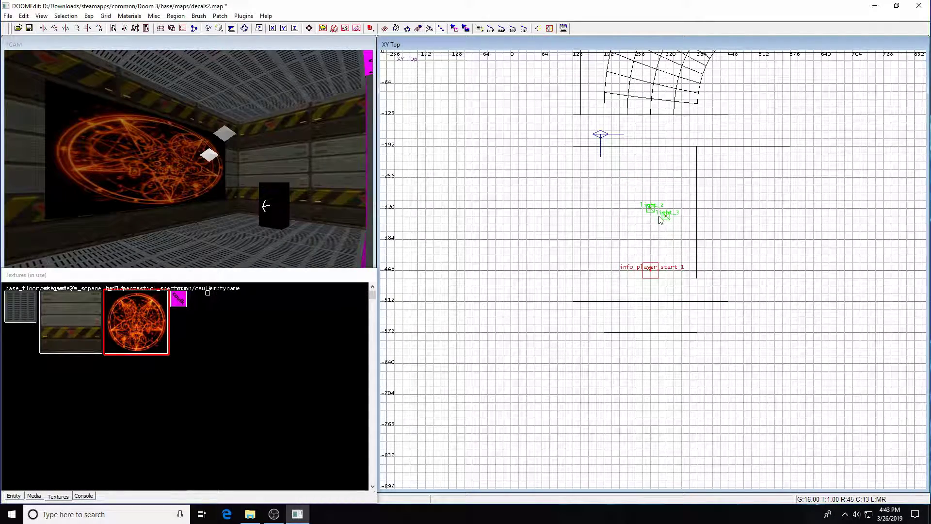
# Step: Save the decals2 map with the added light
pyautogui.hotkey('ctrl', 's')
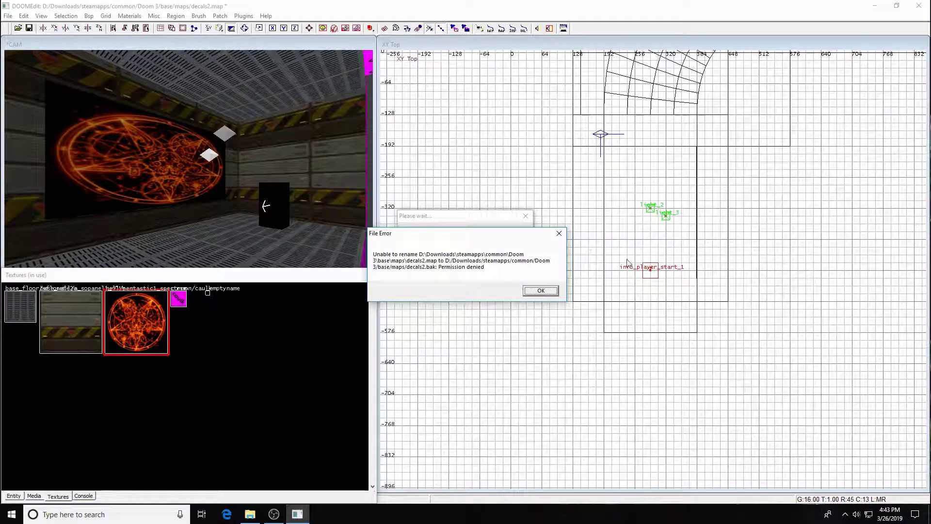
pyautogui.click(536, 290)
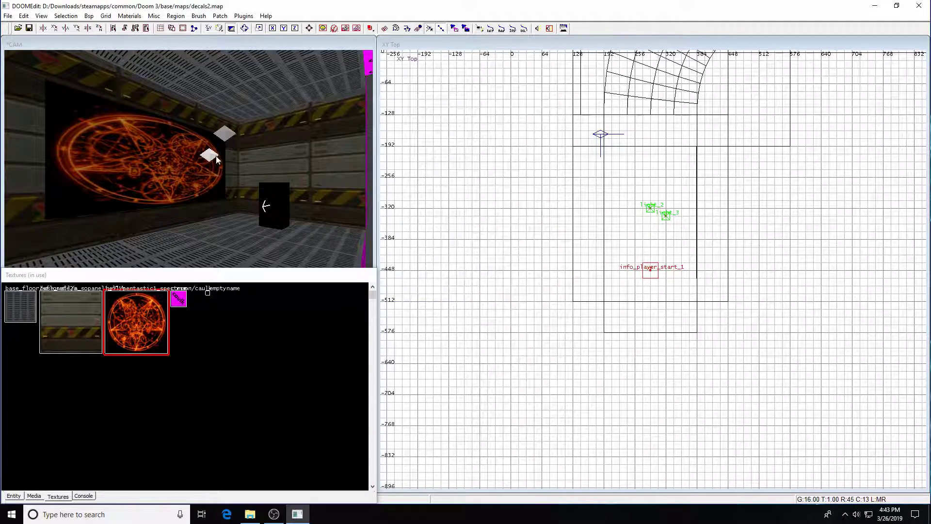
# Step: Assign the light texture lights/roundfire_spectrumlight to light_3 beside the pentagram and deselect it
pyautogui.keyDown('shift'); pyautogui.click(231, 135); pyautogui.keyUp('shift')
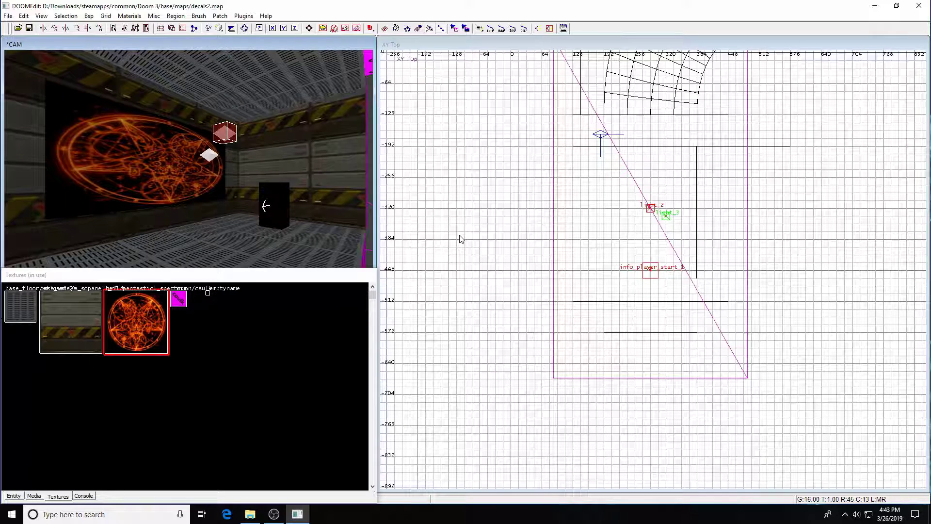
pyautogui.press('Escape')
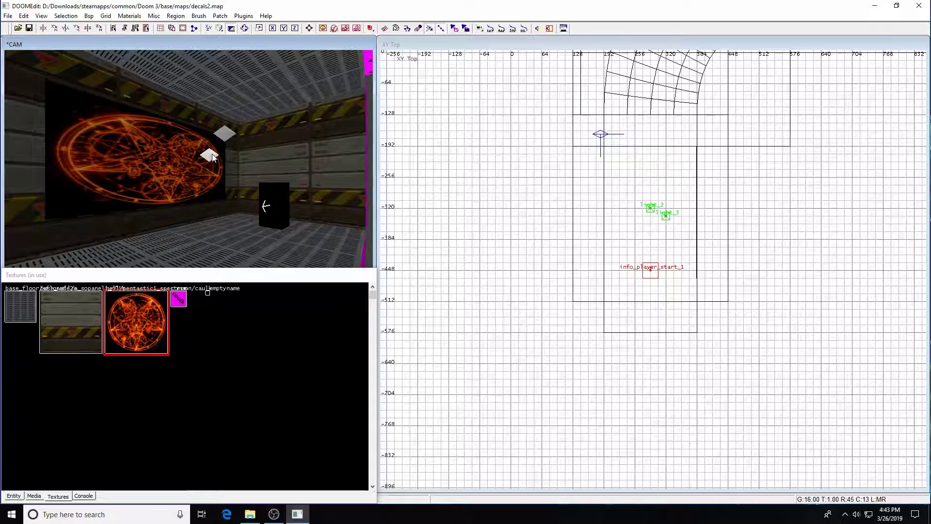
pyautogui.keyDown('shift'); pyautogui.click(212, 158); pyautogui.keyUp('shift')
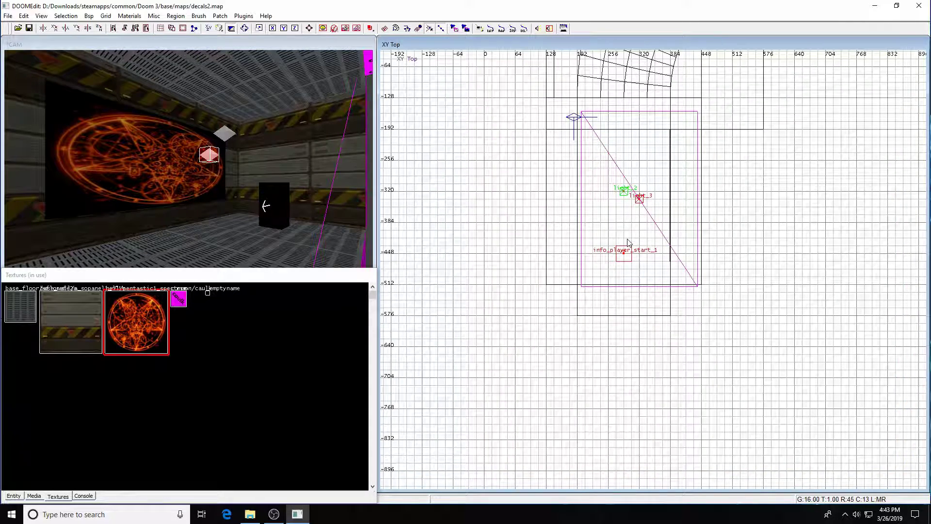
pyautogui.press('j')
pyautogui.moveTo(146, 29); pyautogui.dragTo(421, 157)
pyautogui.click(505, 217)
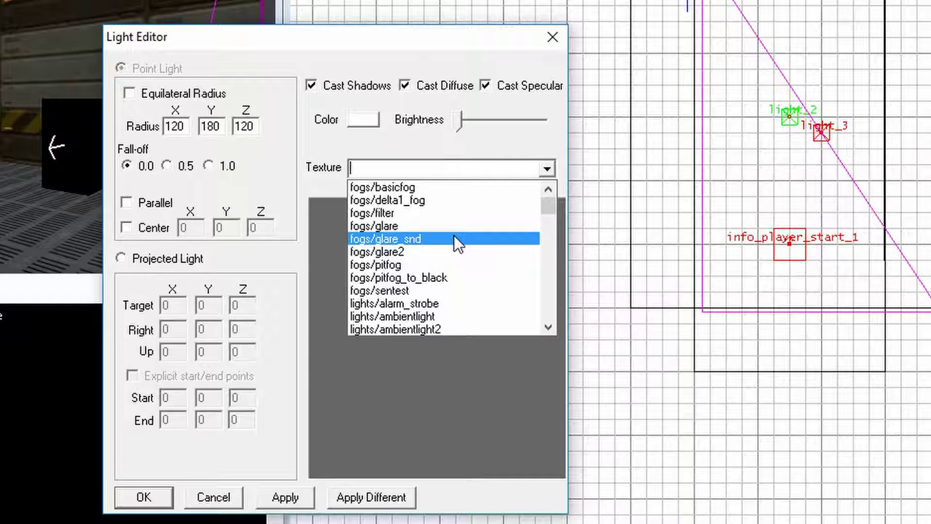
pyautogui.scroll(-15, 454, 235)
pyautogui.scroll(-20, 447, 257)
pyautogui.scroll(-7, 447, 257)
pyautogui.scroll(-2, 446, 257)
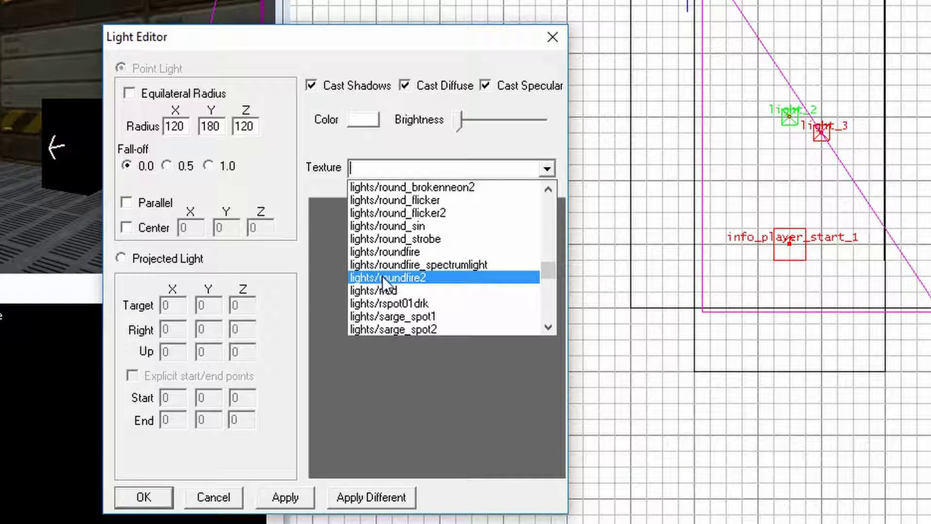
pyautogui.click(464, 265)
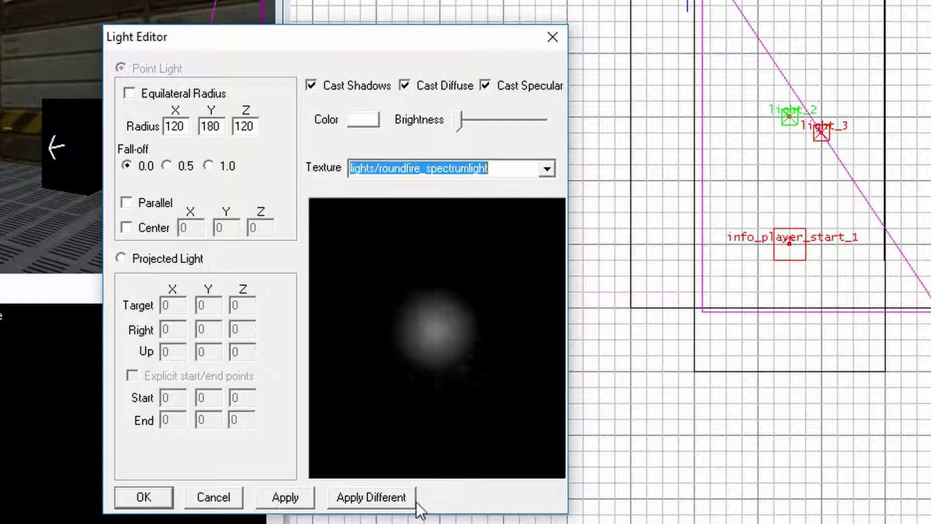
pyautogui.click(286, 497)
pyautogui.click(159, 496)
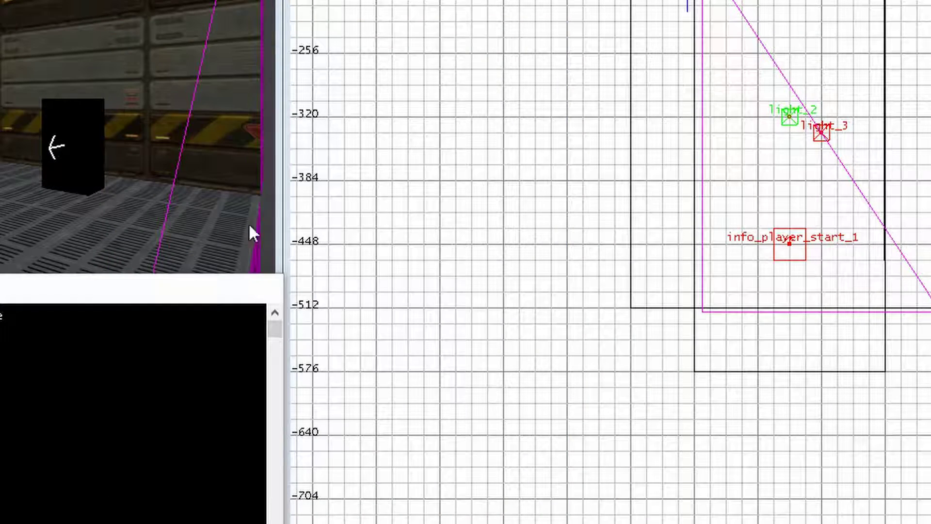
pyautogui.press('Escape')
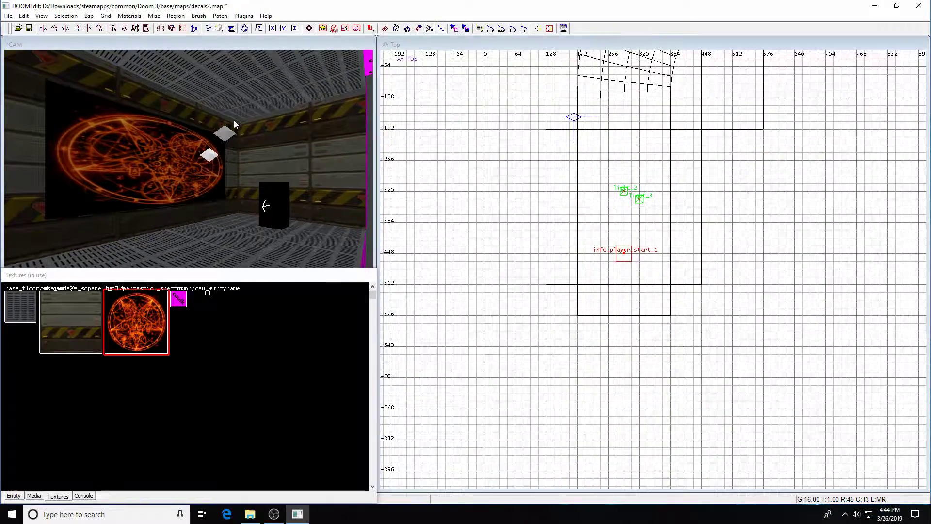
# Step: Darken the colour of the room's light_2 to a dark grey and deselect it
pyautogui.keyDown('shift'); pyautogui.click(228, 132); pyautogui.keyUp('shift')
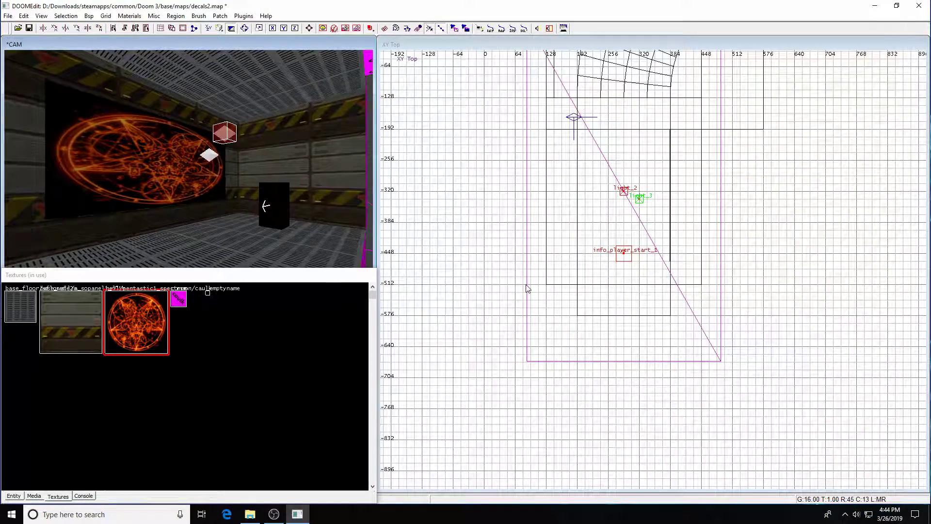
pyautogui.press('j')
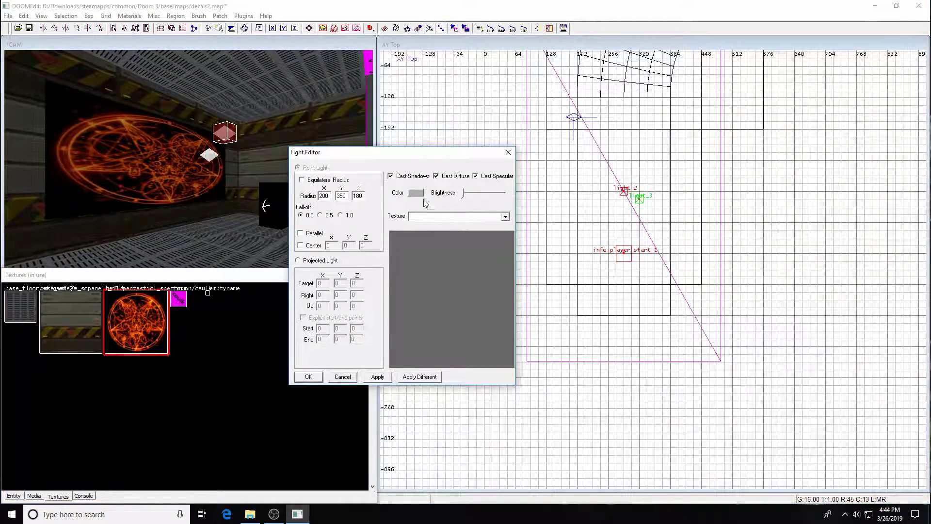
pyautogui.click(416, 192)
pyautogui.moveTo(487, 237); pyautogui.dragTo(491, 289)
pyautogui.click(524, 201)
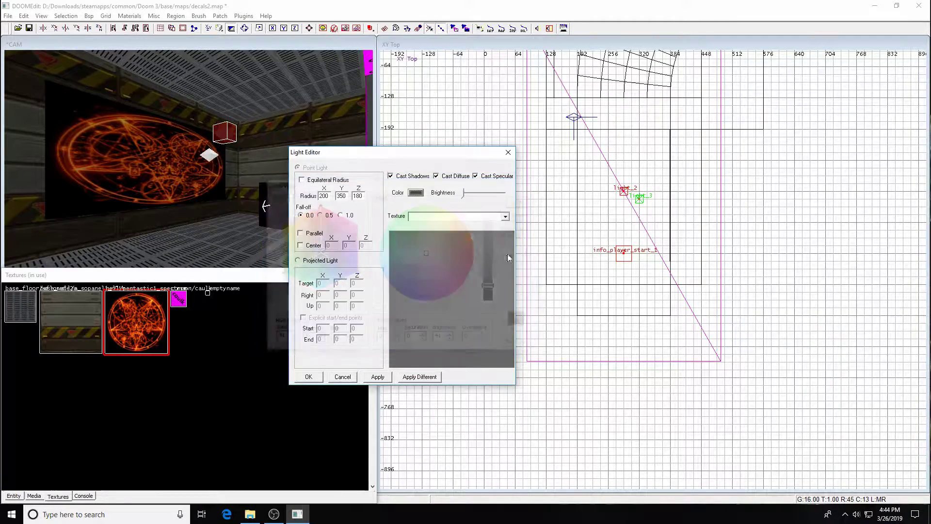
pyautogui.click(375, 375)
pyautogui.click(313, 377)
pyautogui.press('Escape')
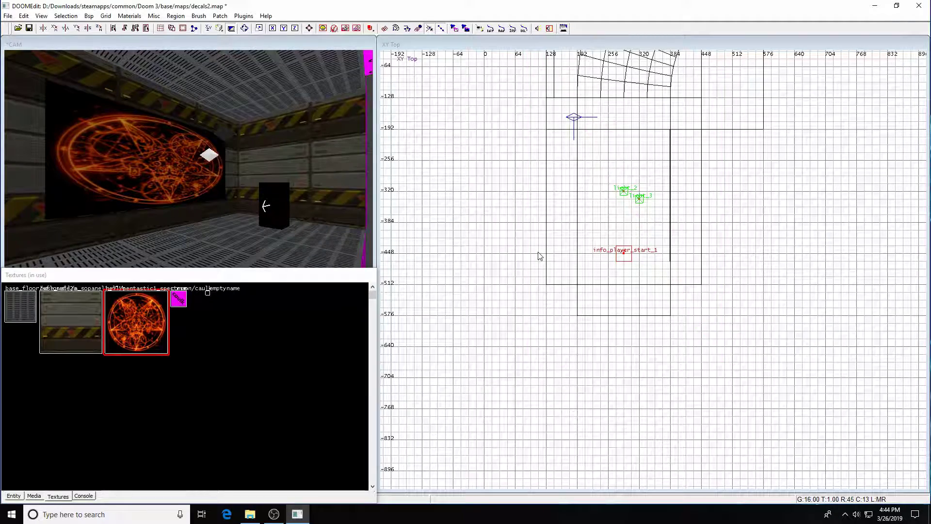
# Step: Save the decals2 map and compile its BSP with the plain bsp option
pyautogui.hotkey('ctrl', 's')
pyautogui.click(539, 289)
pyautogui.click(106, 16)
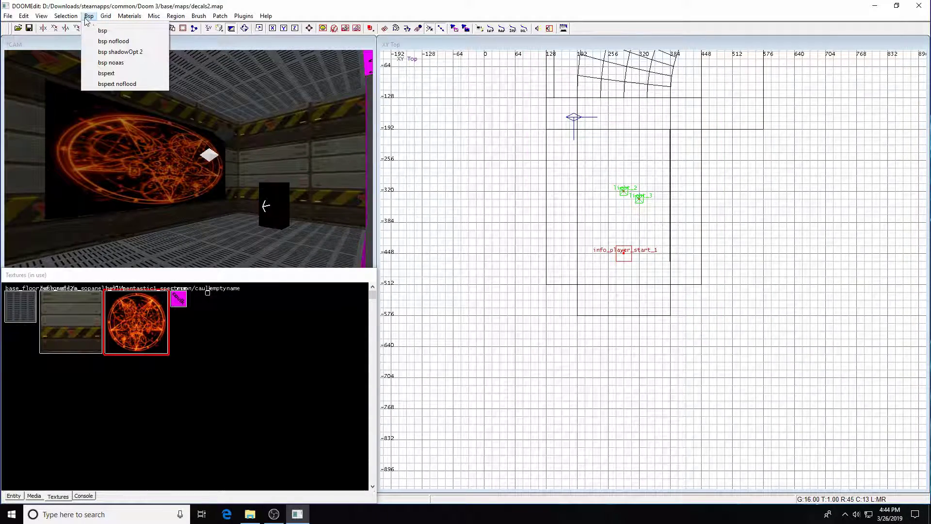
pyautogui.click(95, 31)
# Step: Load the recompiled decals2 map in DOOM 3 and inspect the wall for the pentagram decal
pyautogui.press('Return')
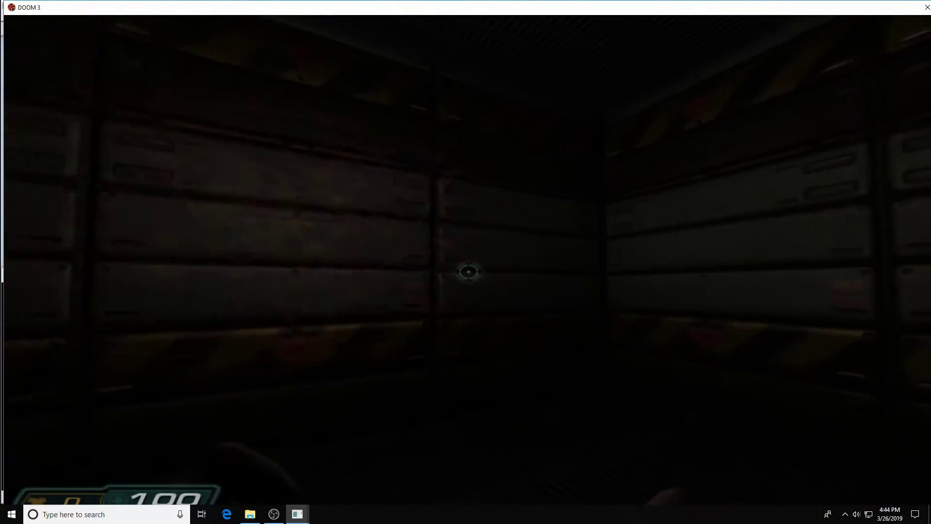
pyautogui.press('a')
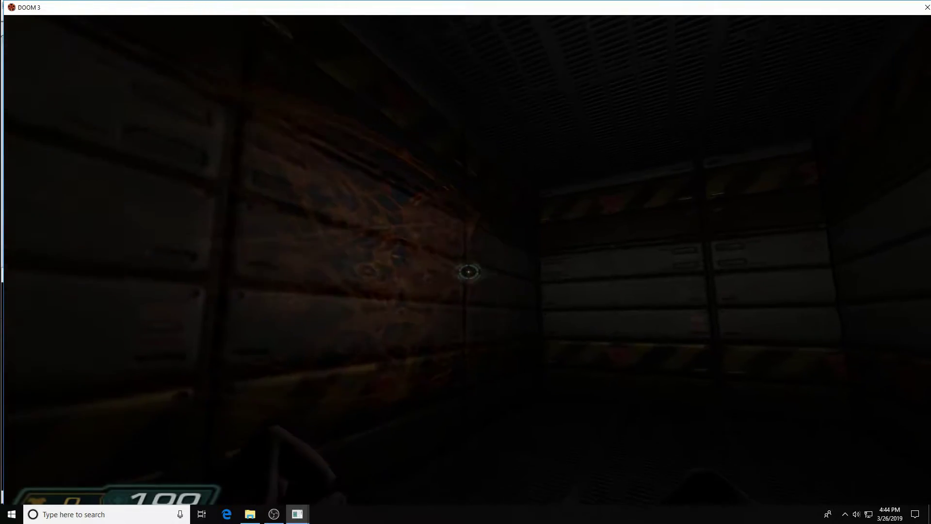
pyautogui.hotkey('ctrl', 'alt', '`')
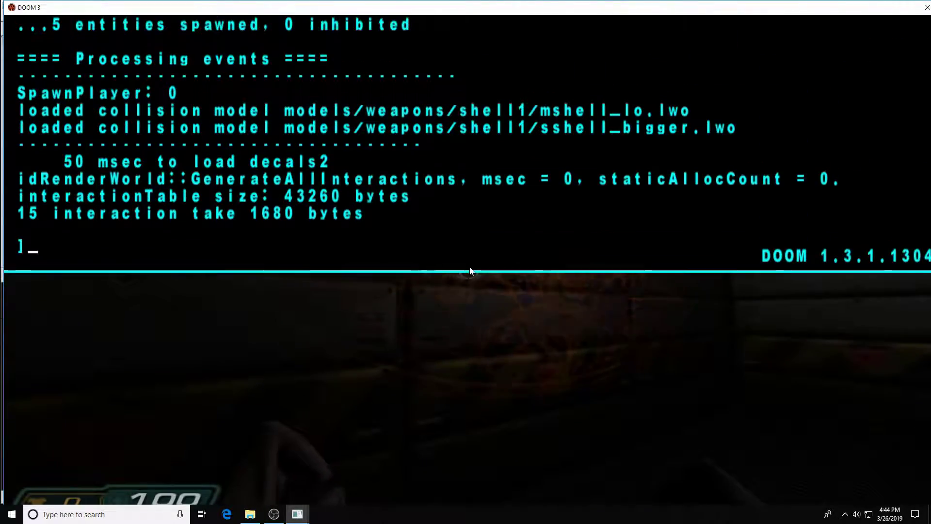
pyautogui.press('Escape')
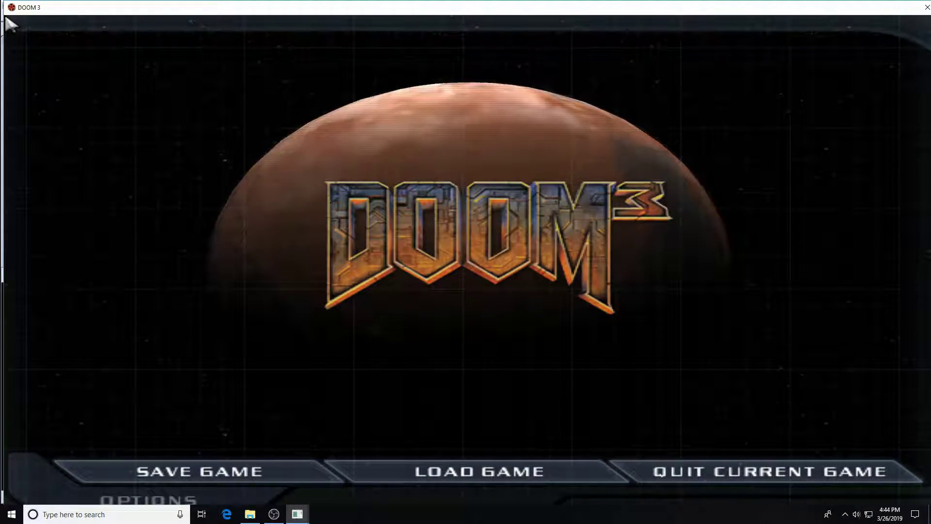
pyautogui.press('Escape')
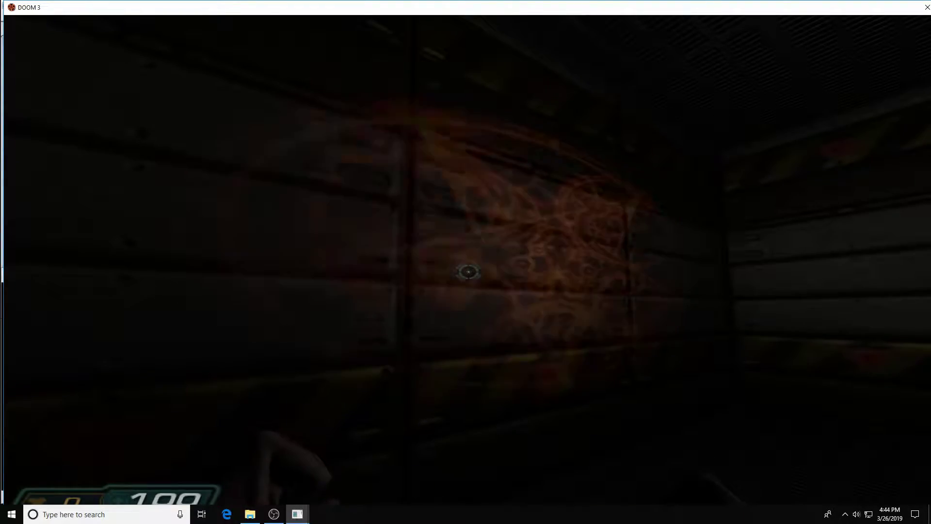
pyautogui.press('`')
pyautogui.press('`')
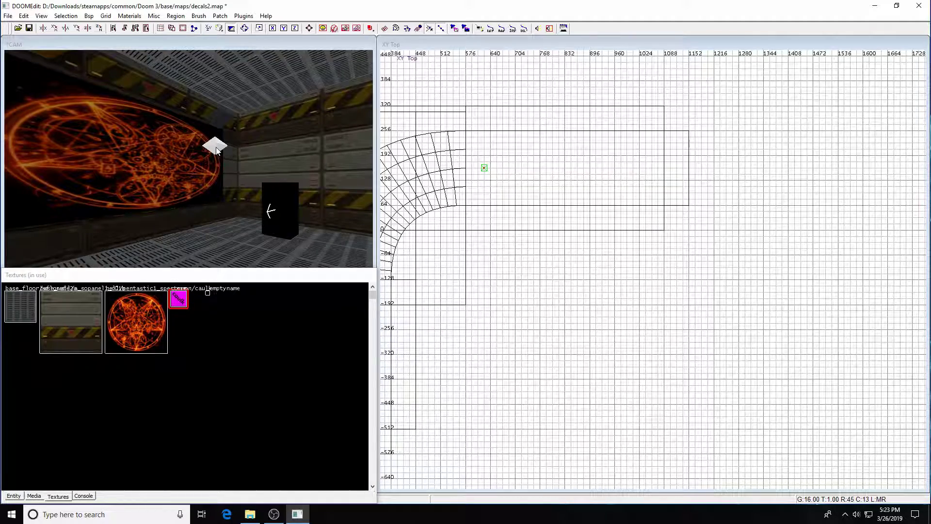
# Step: Delete the spectrum light in front of the pentagram wall
pyautogui.keyDown('shift'); pyautogui.click(217, 150); pyautogui.keyUp('shift')
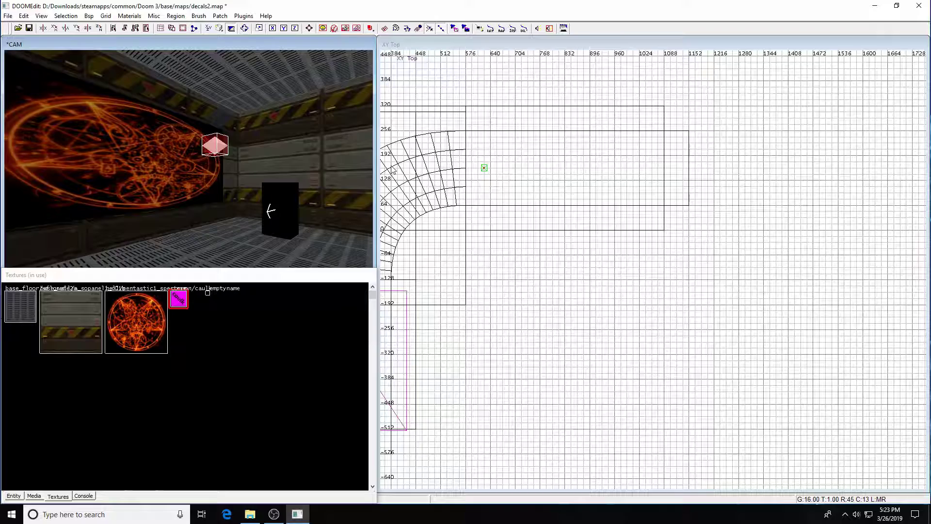
pyautogui.press('BackSpace')
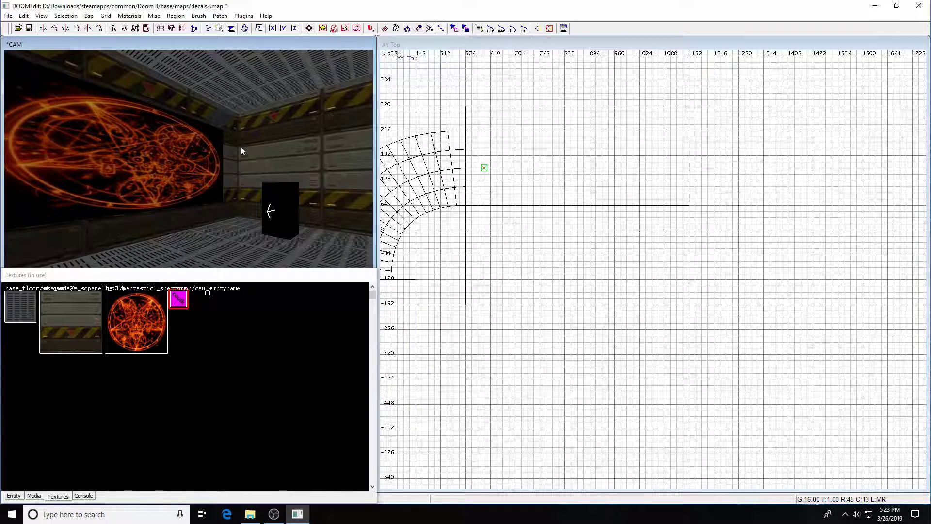
pyautogui.hotkey('ctrl', 'z')
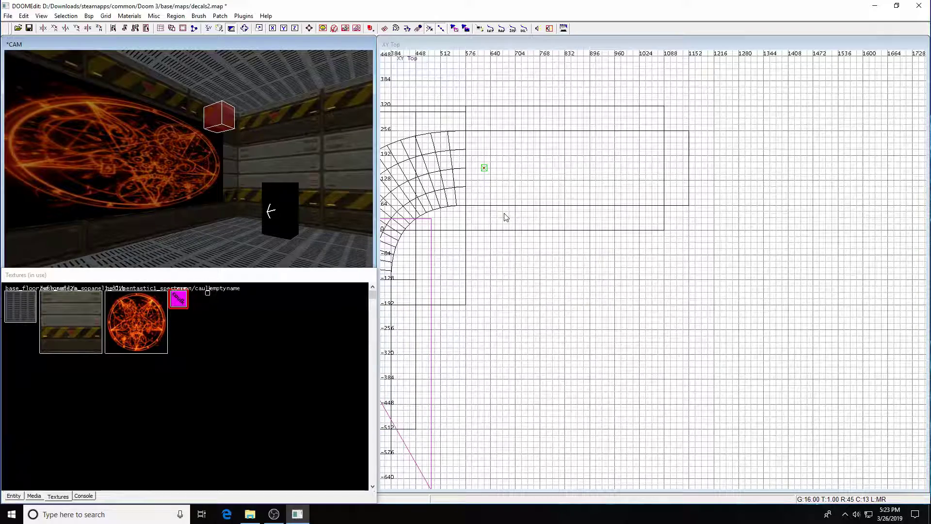
# Step: Brighten the colour of the room's remaining ceiling light to a grey with a brightness of 172
pyautogui.press('j')
pyautogui.click(415, 192)
pyautogui.moveTo(494, 232); pyautogui.dragTo(493, 236)
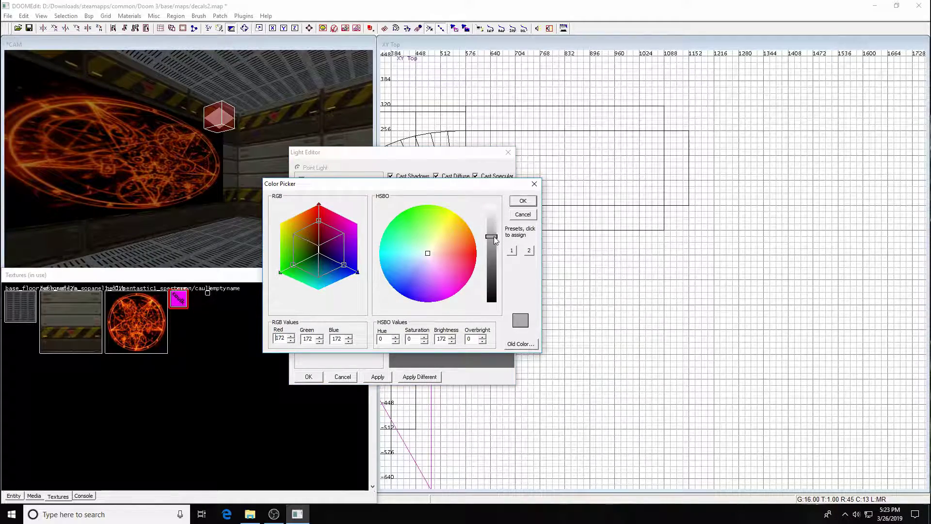
pyautogui.click(522, 200)
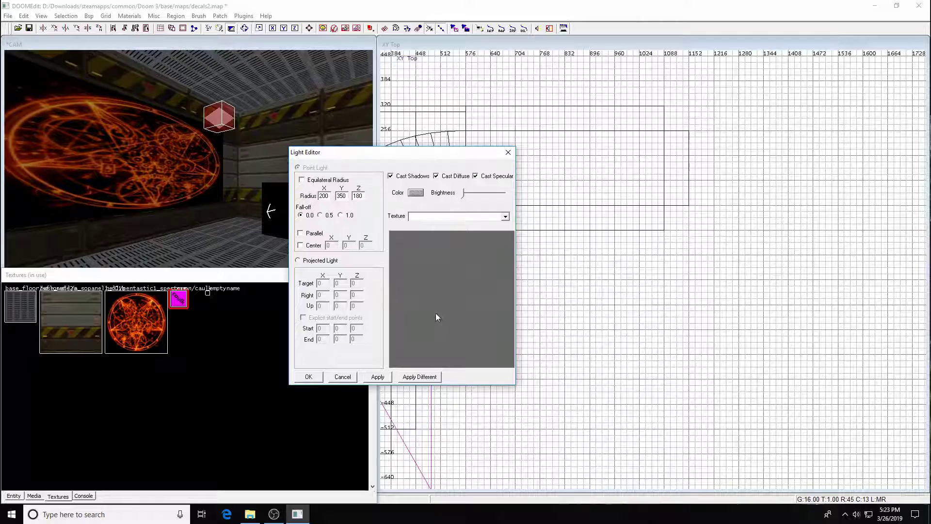
pyautogui.click(309, 376)
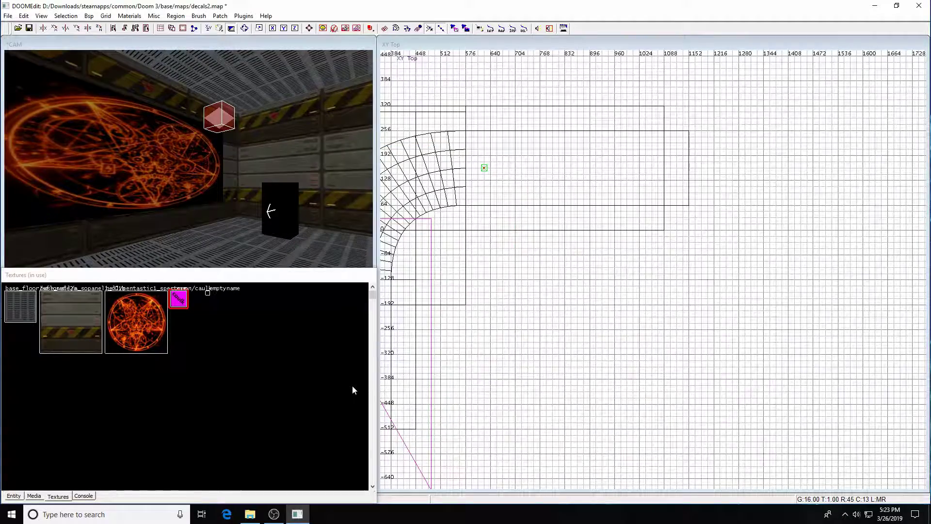
# Step: Hide everything except the floor, the end wall and the two side walls of the straight corridor beyond the curve
pyautogui.press('Left')
pyautogui.press('Left')
pyautogui.press('Left')
pyautogui.press('Left')
pyautogui.press('Left')
pyautogui.press('Right')
pyautogui.press('Right')
pyautogui.press('Right')
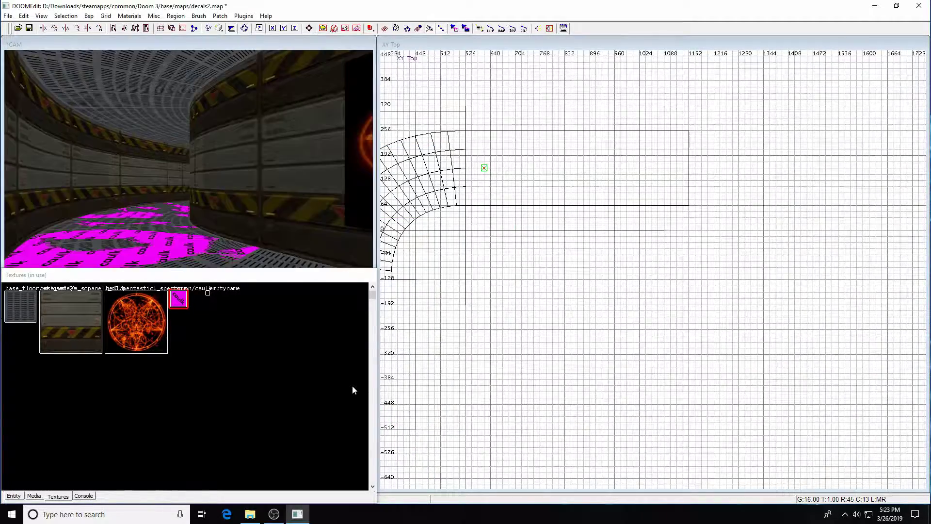
pyautogui.press('Left')
pyautogui.press('Left')
pyautogui.press('Left')
pyautogui.press('Up')
pyautogui.press('Up')
pyautogui.press('Up')
pyautogui.press('Up')
pyautogui.press('Up')
pyautogui.press('Up')
pyautogui.press('Up')
pyautogui.press('Up')
pyautogui.press('Right')
pyautogui.press('Right')
pyautogui.press('Right')
pyautogui.press('Up')
pyautogui.press('Up')
pyautogui.press('Up')
pyautogui.press('Up')
pyautogui.press('Up')
pyautogui.press('Up')
pyautogui.press('Up')
pyautogui.press('Up')
pyautogui.press('Left')
pyautogui.press('Up')
pyautogui.press('Up')
pyautogui.press('Right')
pyautogui.press('Up')
pyautogui.press('Up')
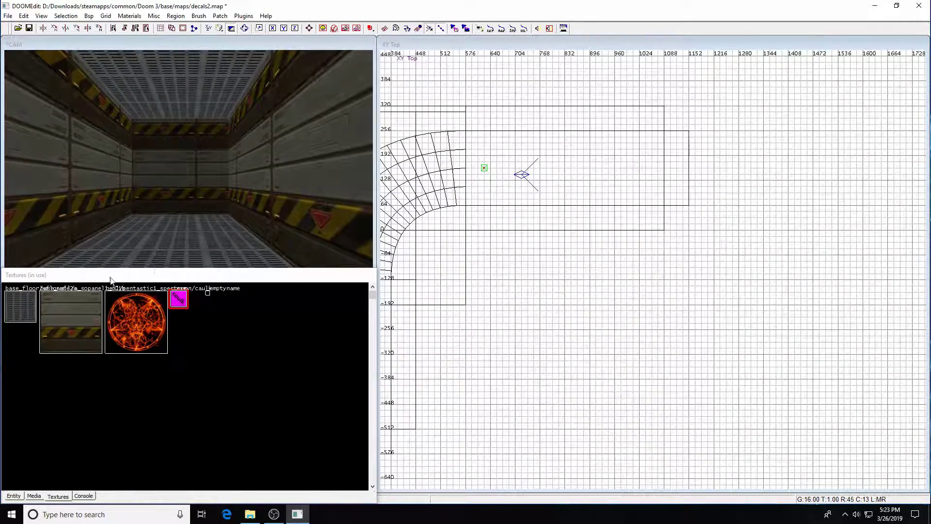
pyautogui.keyDown('shift'); pyautogui.click(76, 138); pyautogui.keyUp('shift')
pyautogui.keyDown('shift'); pyautogui.click(171, 225); pyautogui.keyUp('shift')
pyautogui.keyDown('shift'); pyautogui.click(183, 175); pyautogui.keyUp('shift')
pyautogui.keyDown('shift'); pyautogui.click(257, 184); pyautogui.keyUp('shift')
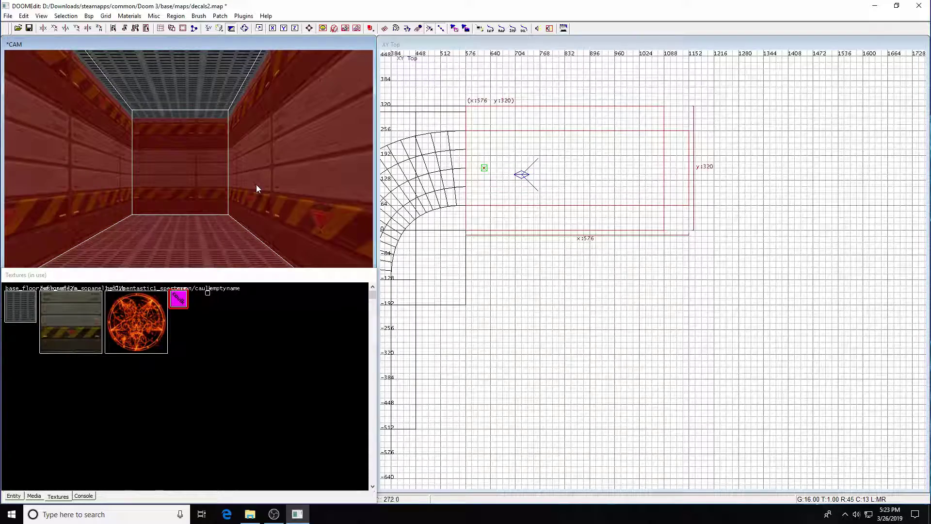
pyautogui.hotkey('ctrl', 'h')
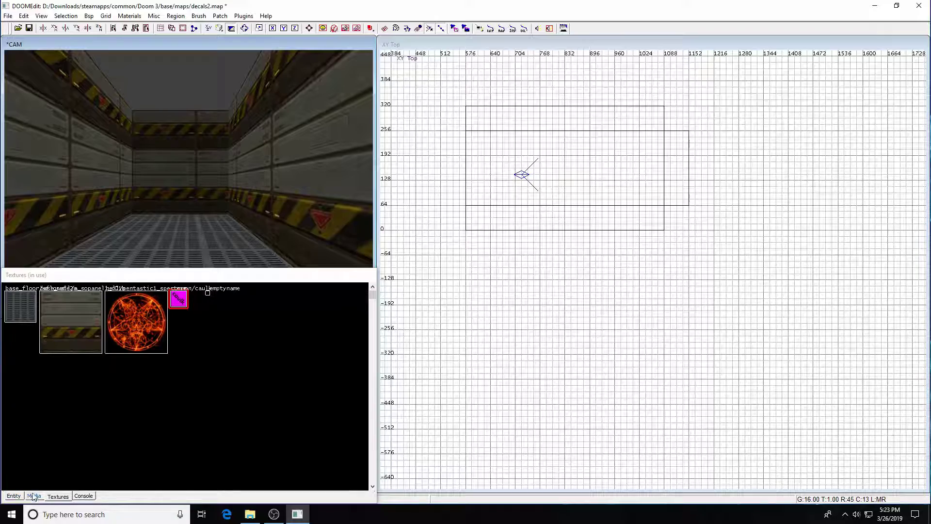
# Step: Collapse the hell texture folder and choose the nodraw texture from the common textures for a new brush
pyautogui.click(26, 398)
pyautogui.click(34, 496)
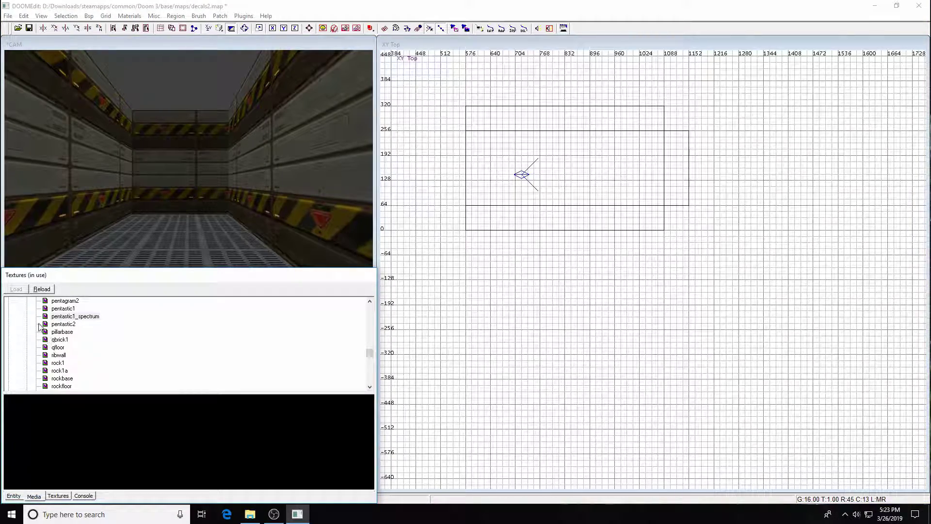
pyautogui.moveTo(371, 350); pyautogui.dragTo(368, 324)
pyautogui.doubleClick(46, 371)
pyautogui.click(27, 370)
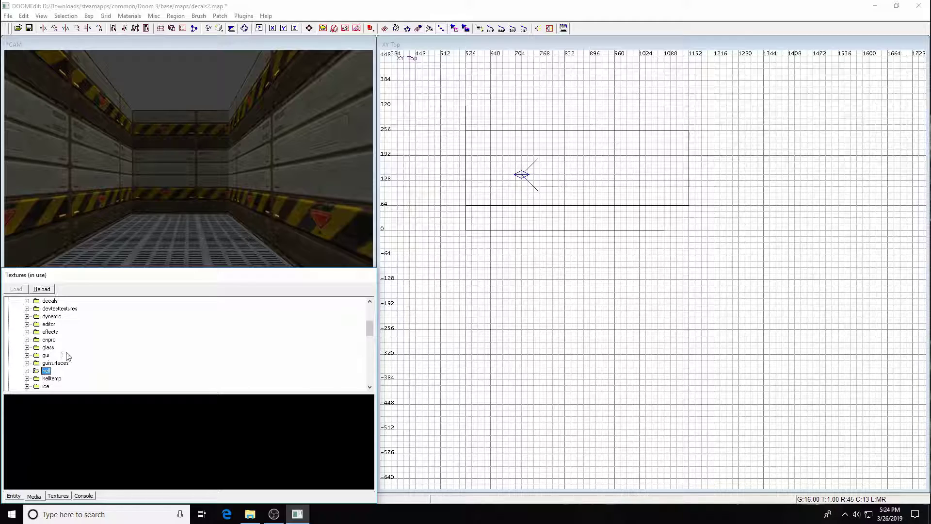
pyautogui.scroll(1, 43, 326)
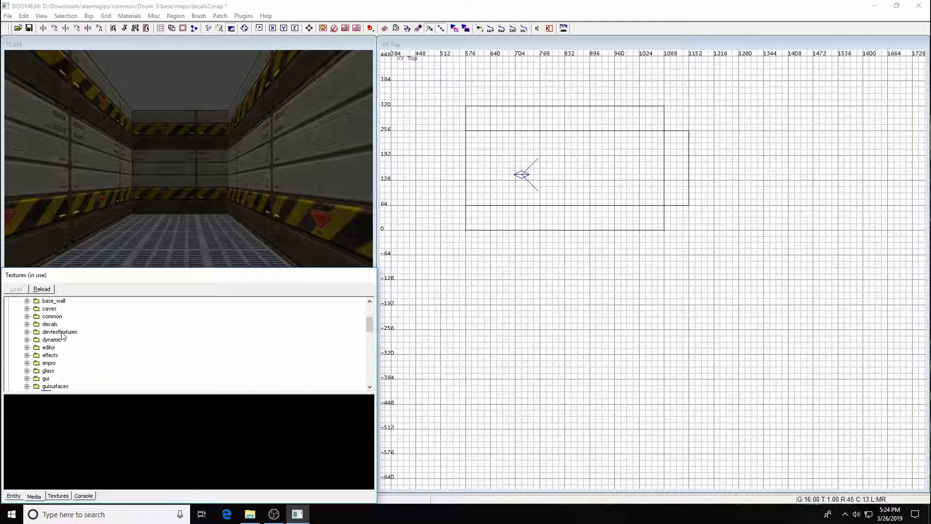
pyautogui.click(27, 324)
pyautogui.scroll(-5, 87, 330)
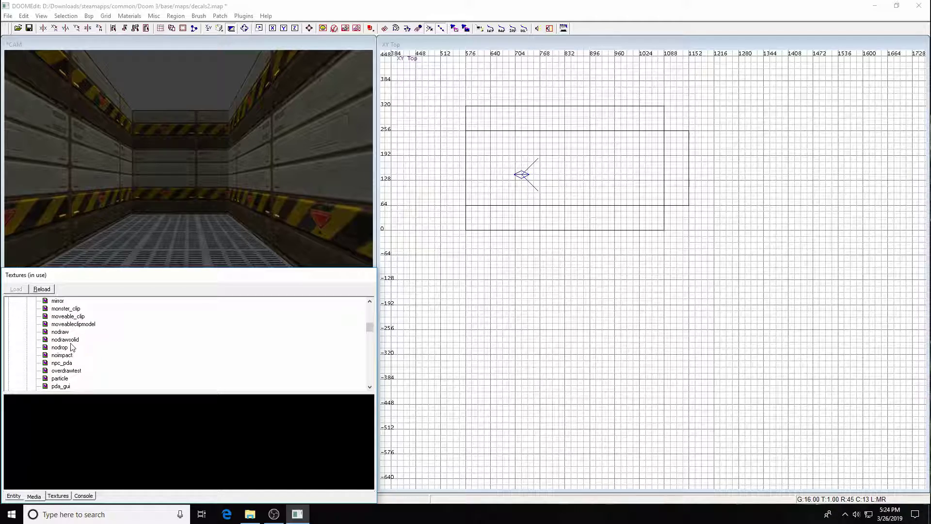
pyautogui.click(61, 332)
# Step: Draw a nodraw brush near the corridor's end wall and size it to a 16-unit cube
pyautogui.moveTo(606, 208); pyautogui.dragTo(584, 218, button='right')
pyautogui.moveTo(624, 173); pyautogui.dragTo(634, 184)
pyautogui.hotkey('ctrl', 'Tab')
pyautogui.moveTo(673, 283); pyautogui.dragTo(668, 270, button='right')
pyautogui.moveTo(657, 293); pyautogui.dragTo(657, 268)
pyautogui.moveTo(644, 130)
pyautogui.mouseDown()
pyautogui.moveTo(660, 142)
pyautogui.moveTo(657, 159)
pyautogui.mouseUp()
pyautogui.scroll(3, 655, 261)
pyautogui.scroll(2, 656, 260)
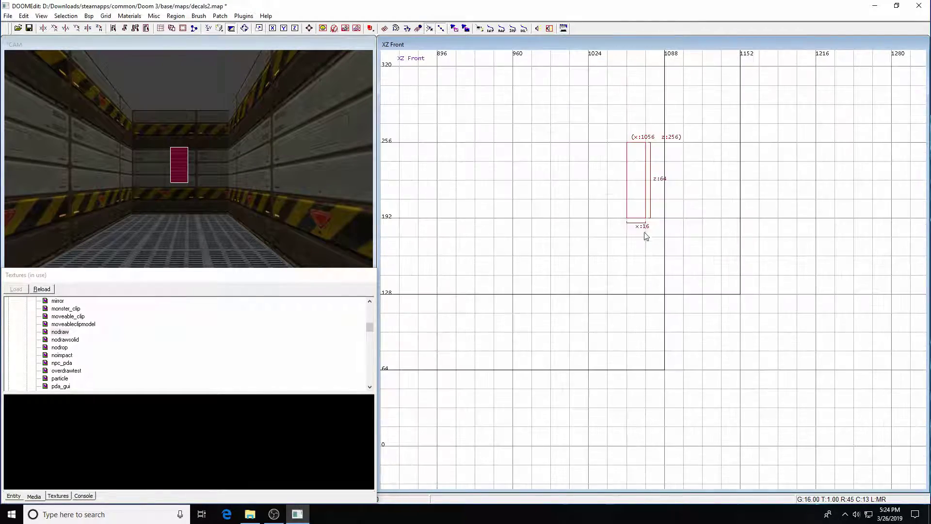
pyautogui.moveTo(636, 118); pyautogui.dragTo(638, 169)
pyautogui.hotkey('ctrl', 'Tab')
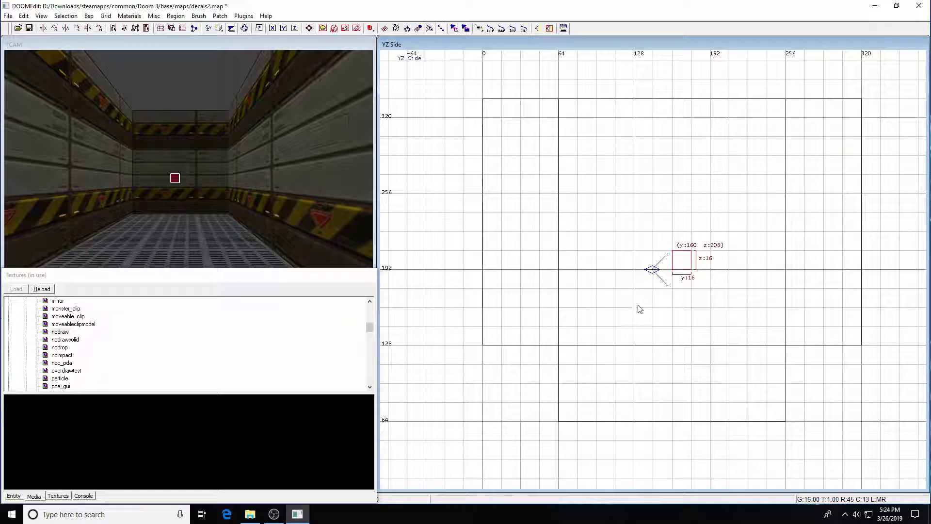
# Step: Move the nodraw cube away from the end wall and upward to x 1024 and z 240
pyautogui.hotkey('ctrl', 'Tab')
pyautogui.hotkey('ctrl', 'Tab')
pyautogui.scroll(-2, 673, 327)
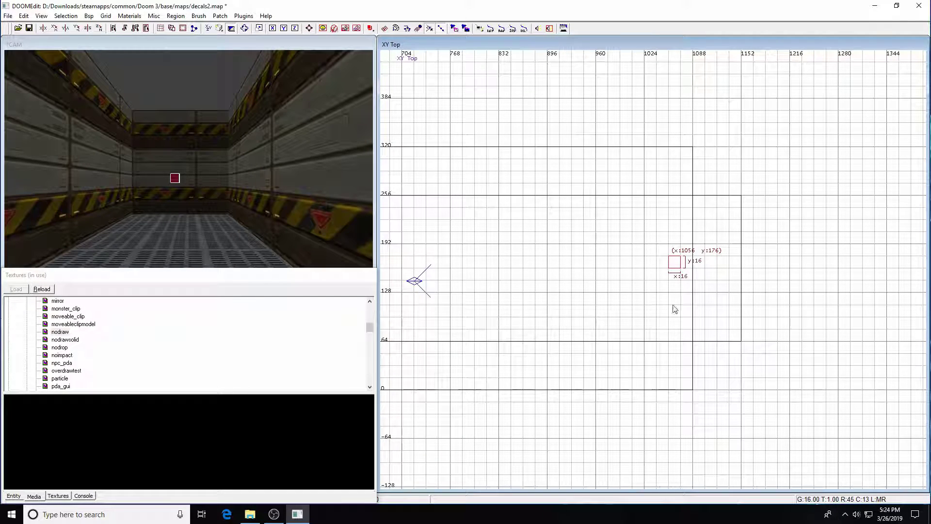
pyautogui.moveTo(677, 265); pyautogui.dragTo(671, 264)
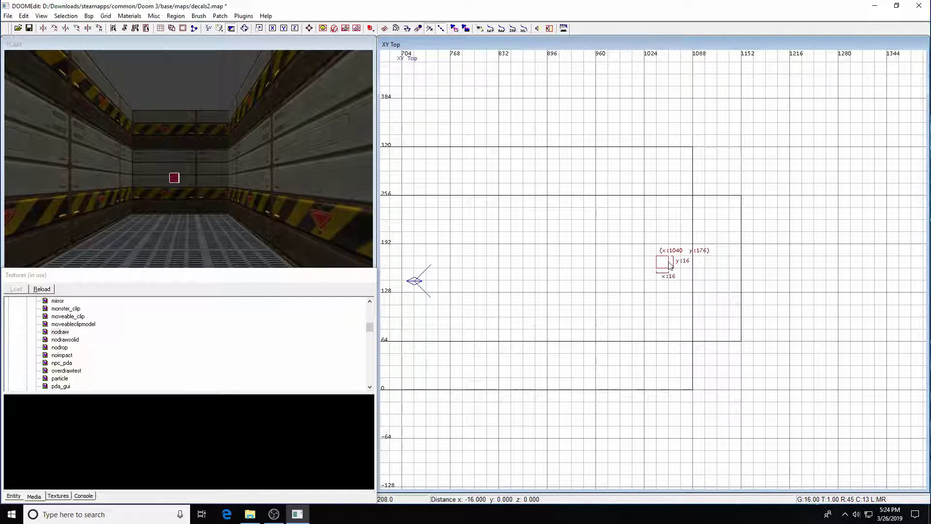
pyautogui.hotkey('ctrl', 'z')
pyautogui.hotkey('ctrl', 'y')
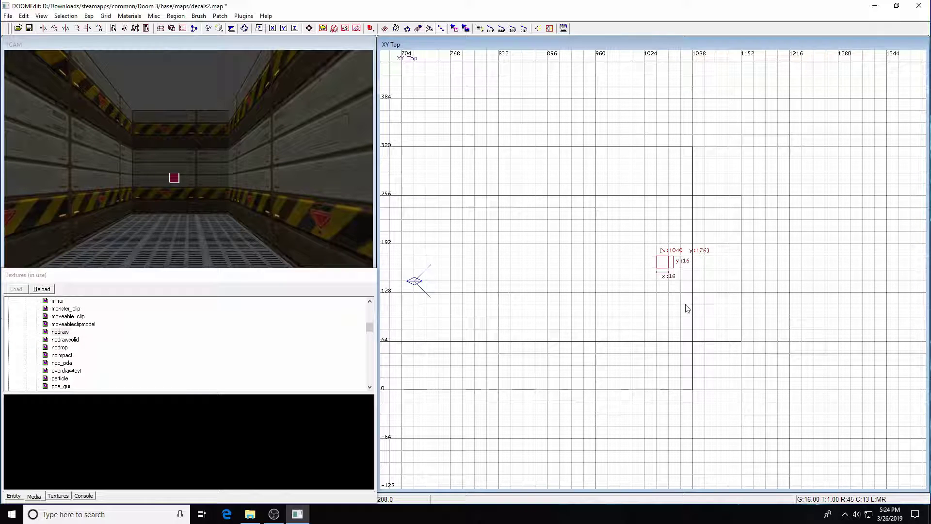
pyautogui.hotkey('ctrl', 'Tab')
pyautogui.moveTo(663, 268); pyautogui.dragTo(651, 244)
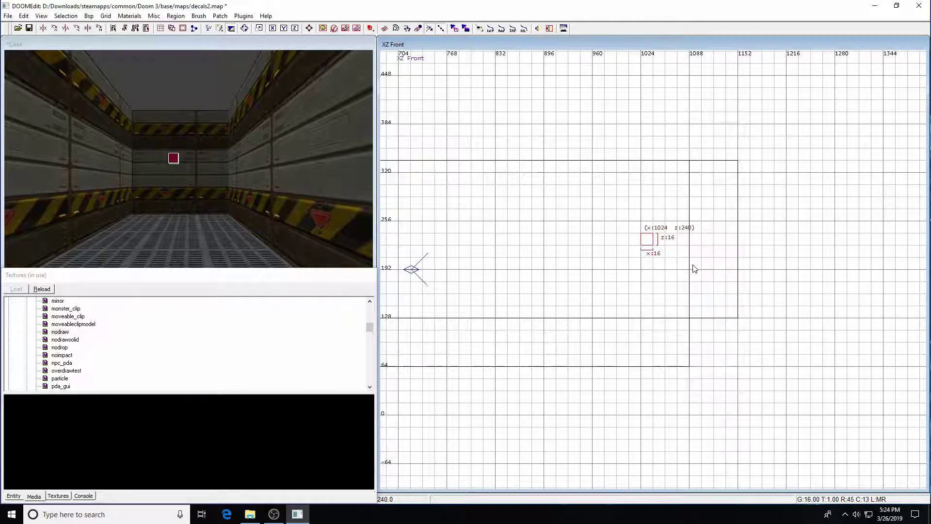
pyautogui.hotkey('ctrl', 'Tab')
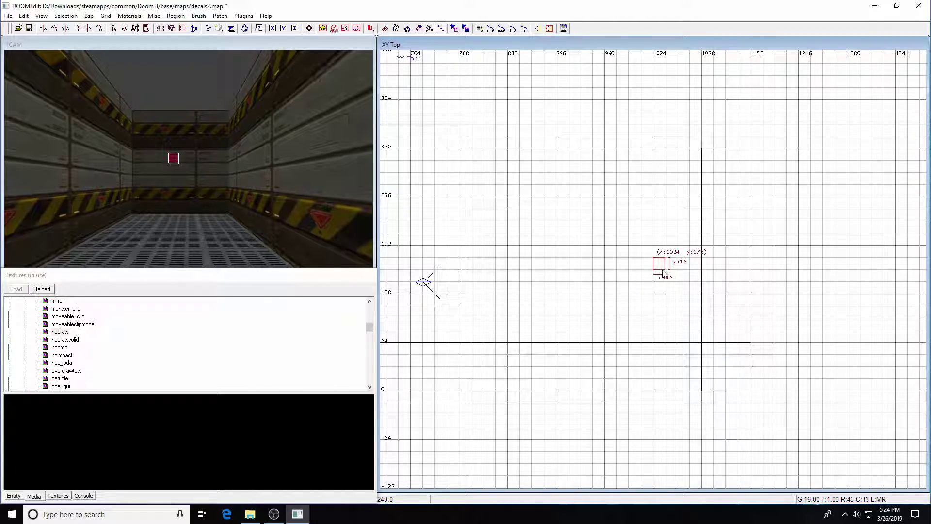
# Step: Set the grid spacing to 8 units and check the cube's placement in the orthographic views
pyautogui.press('[')
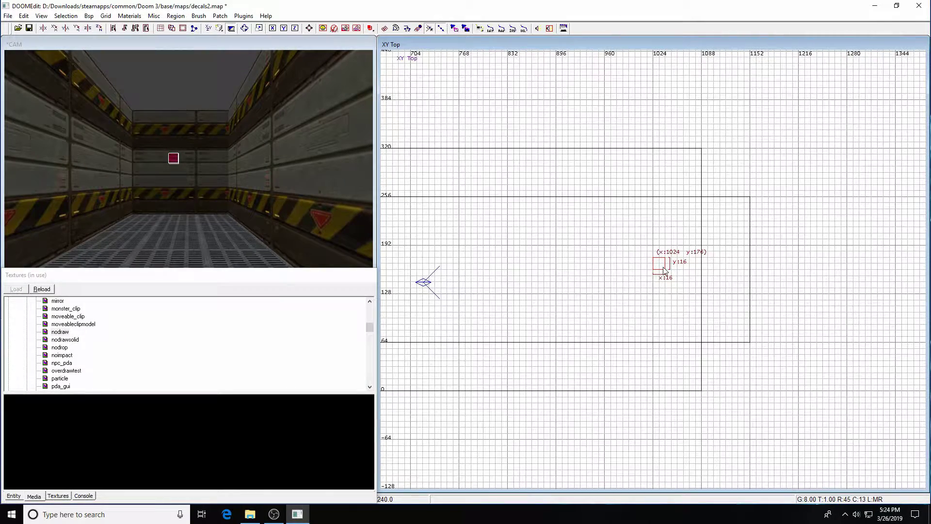
pyautogui.moveTo(660, 261)
pyautogui.mouseDown()
pyautogui.moveTo(661, 268)
pyautogui.moveTo(661, 258)
pyautogui.mouseUp()
pyautogui.hotkey('ctrl', 'Tab')
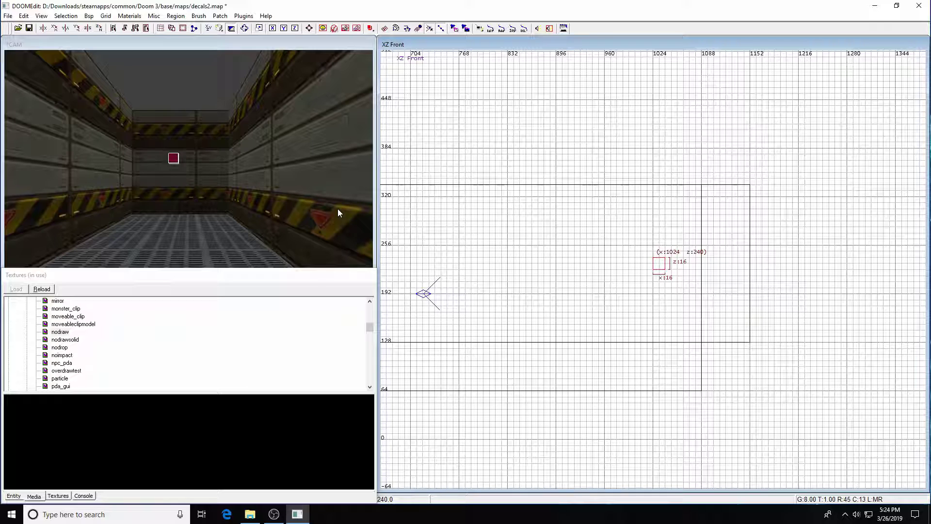
pyautogui.hotkey('ctrl', 'Tab')
pyautogui.hotkey('ctrl', 'Tab')
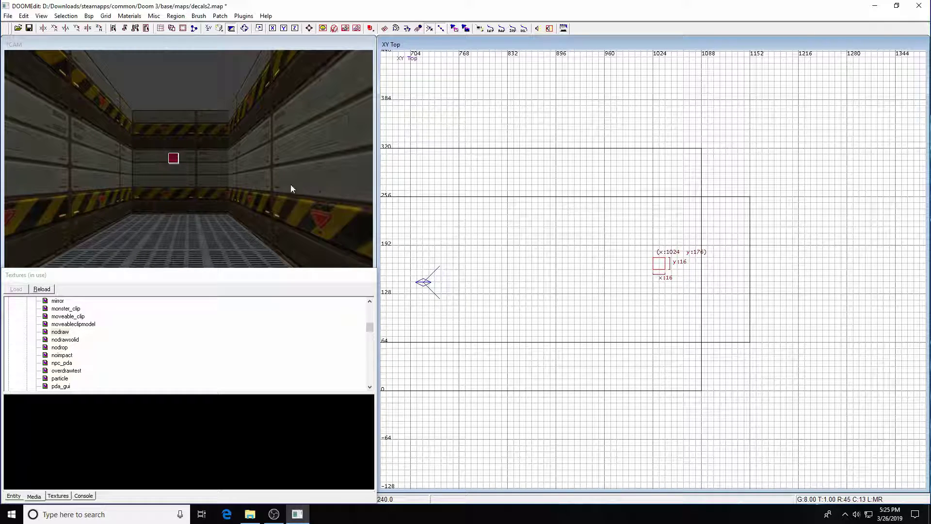
# Step: Convert the nodraw cube into a func_splinemover entity
pyautogui.rightClick(733, 248)
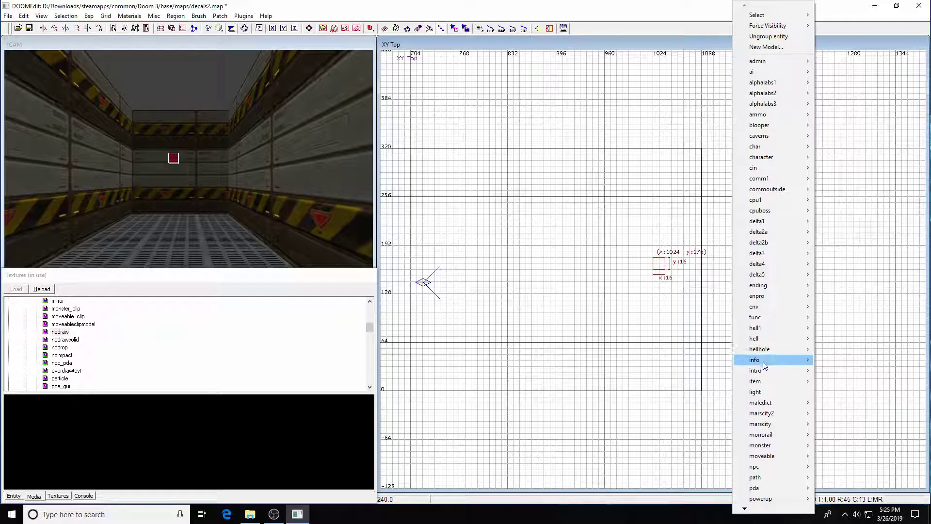
pyautogui.moveTo(758, 370)
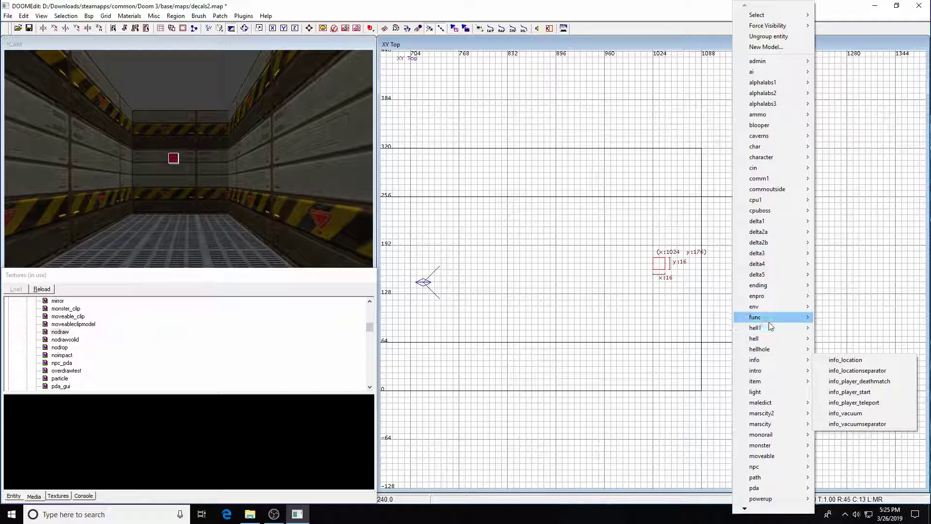
pyautogui.moveTo(768, 318)
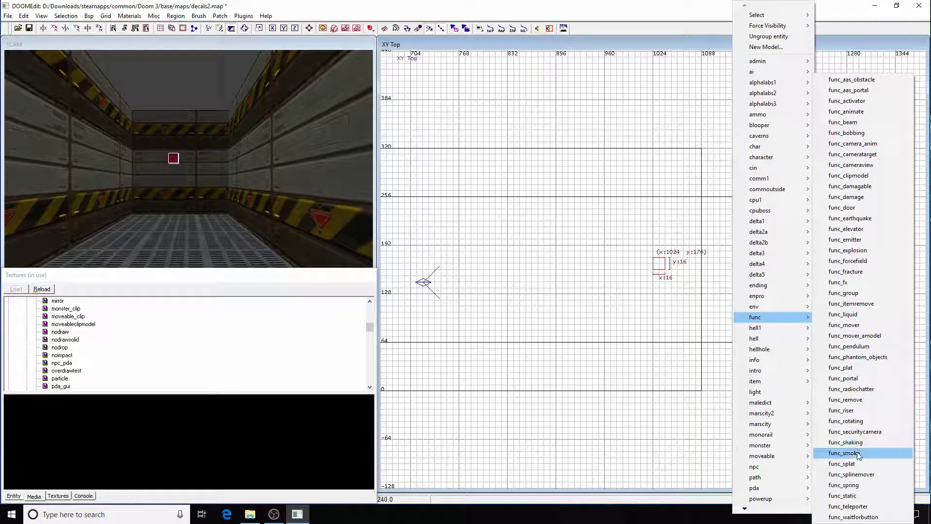
pyautogui.click(881, 474)
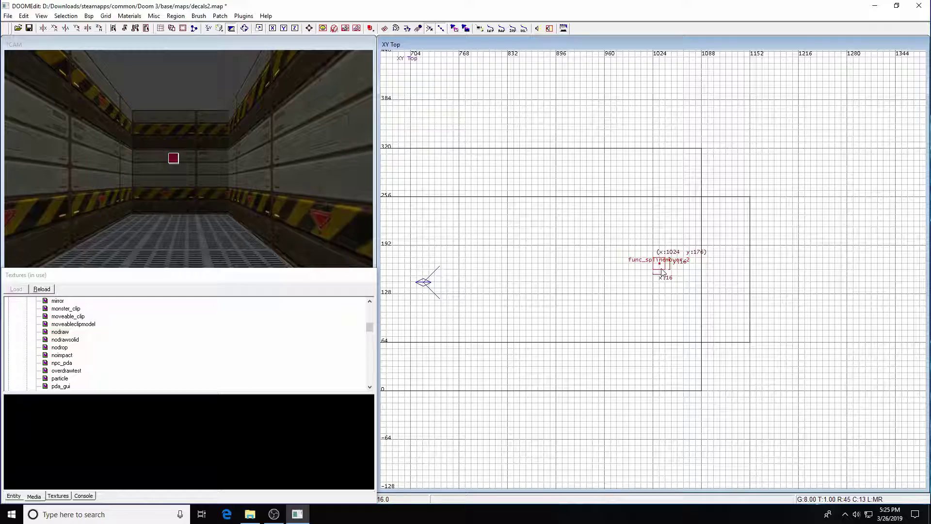
# Step: Rename the func_splinemover entity to spline through its name key
pyautogui.click(14, 495)
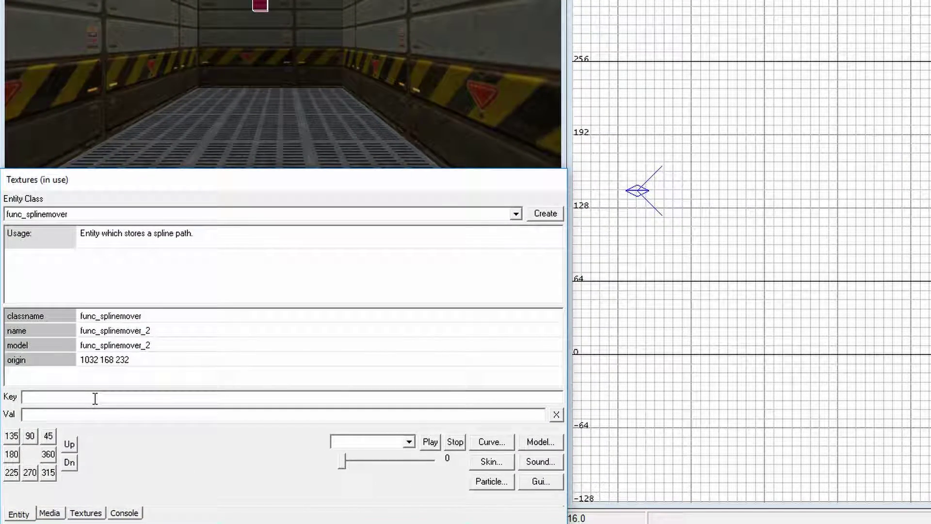
pyautogui.write('name')
pyautogui.click(24, 414)
pyautogui.write('spline')
pyautogui.press('Return')
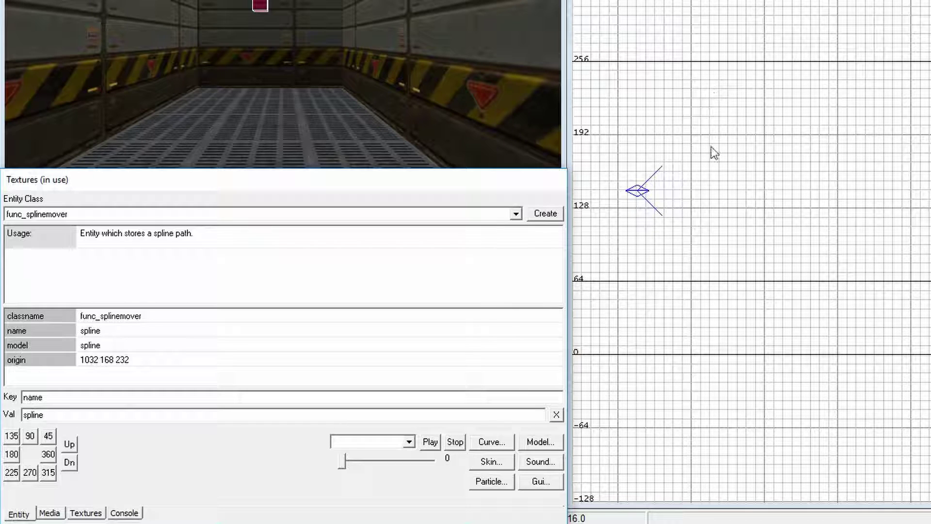
pyautogui.press('Escape')
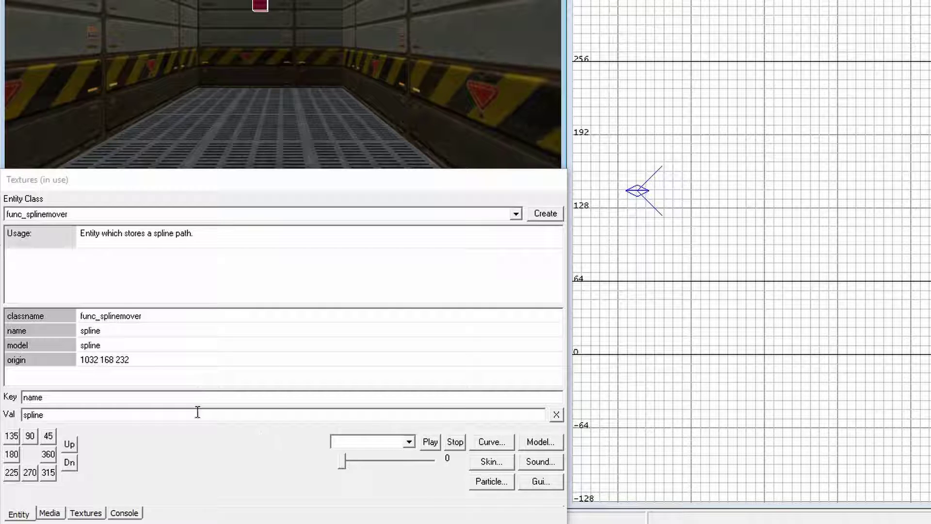
# Step: Add a curve of type Nurbs to the spline entity
pyautogui.click(492, 442)
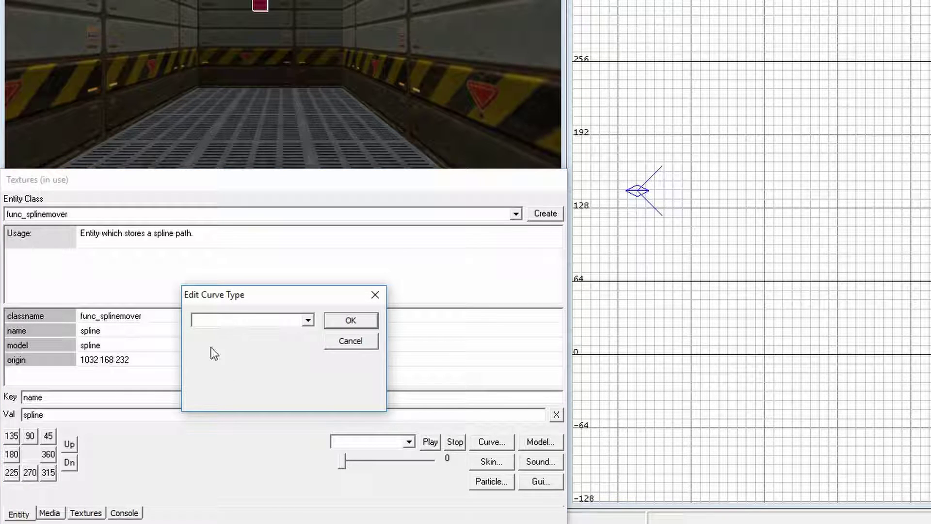
pyautogui.click(310, 321)
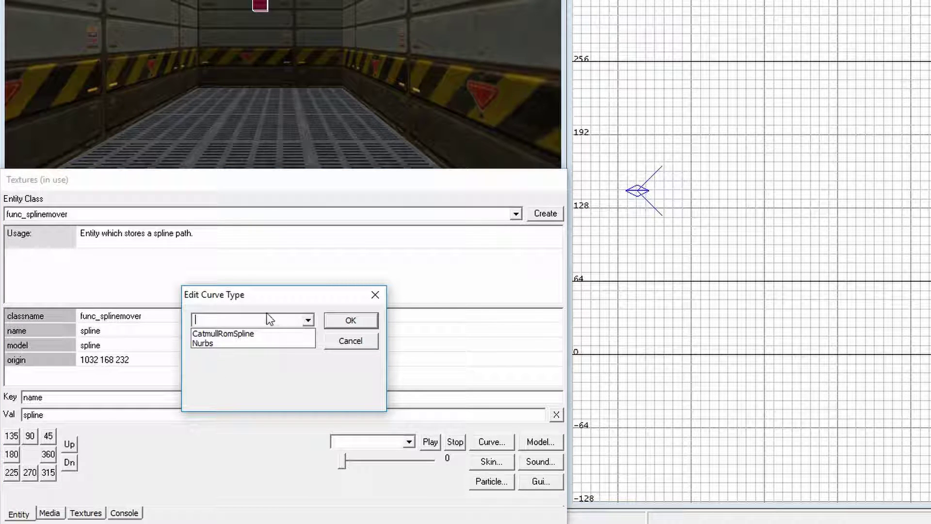
pyautogui.click(209, 345)
pyautogui.click(350, 320)
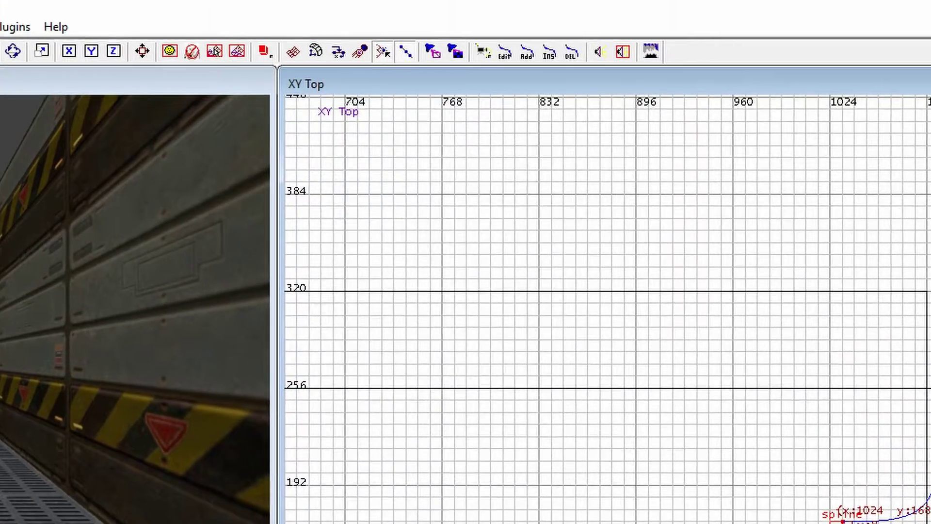
pyautogui.moveTo(864, 437); pyautogui.dragTo(550, 106, button='right')
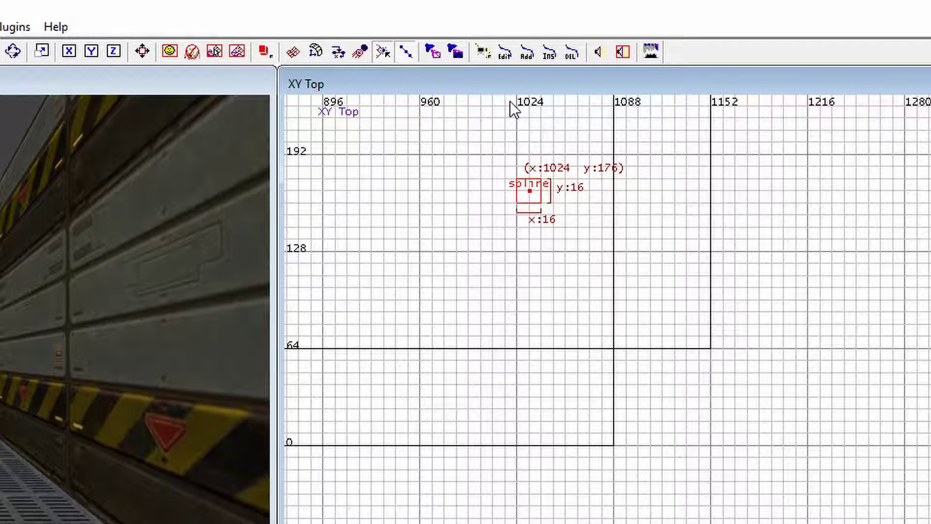
# Step: Reselect the spline entity to show its Nurbs curve and start editing the curve's control points
pyautogui.moveTo(616, 156); pyautogui.dragTo(633, 309, button='right')
pyautogui.press('Escape')
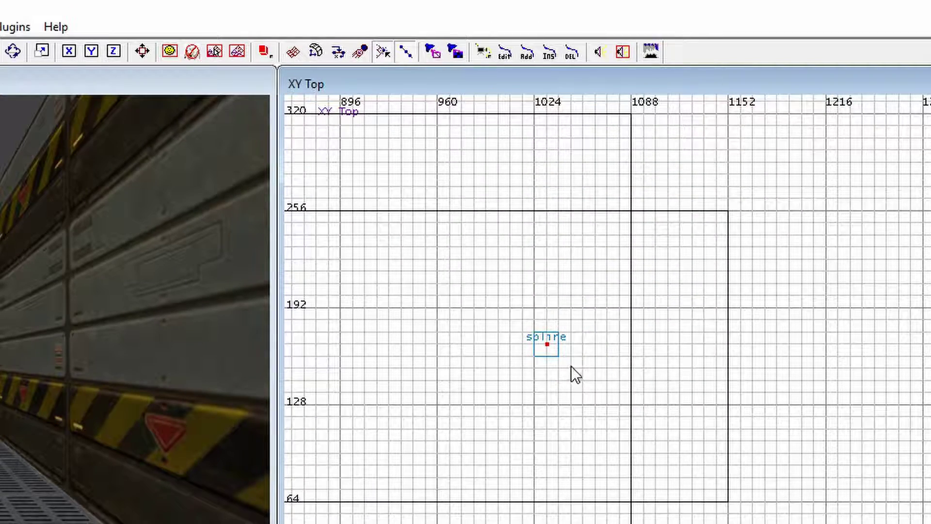
pyautogui.keyDown('shift'); pyautogui.click(547, 346); pyautogui.keyUp('shift')
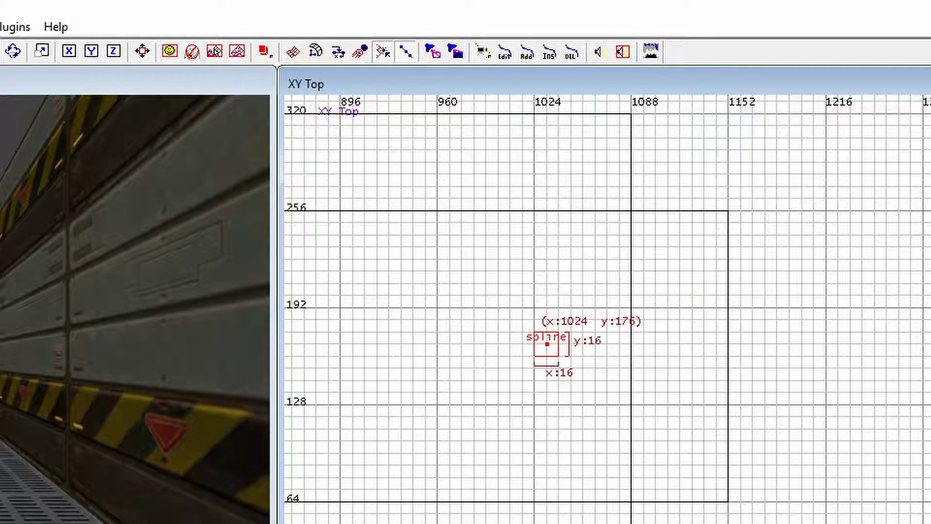
pyautogui.press('n')
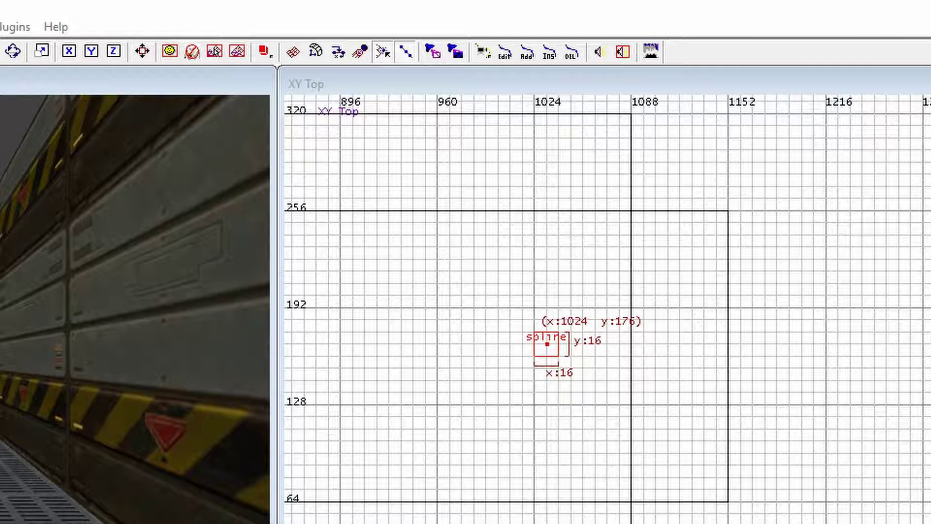
pyautogui.click(503, 52)
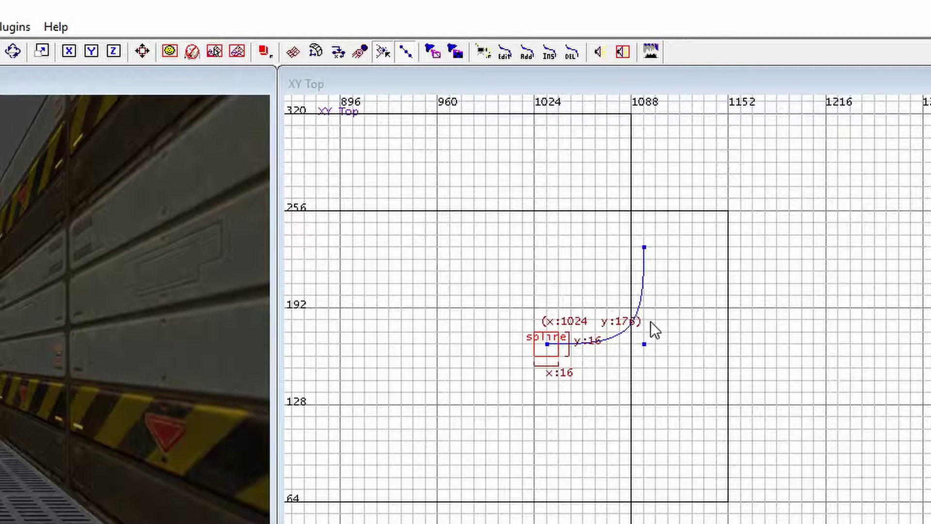
pyautogui.moveTo(839, 260); pyautogui.dragTo(824, 298, button='right')
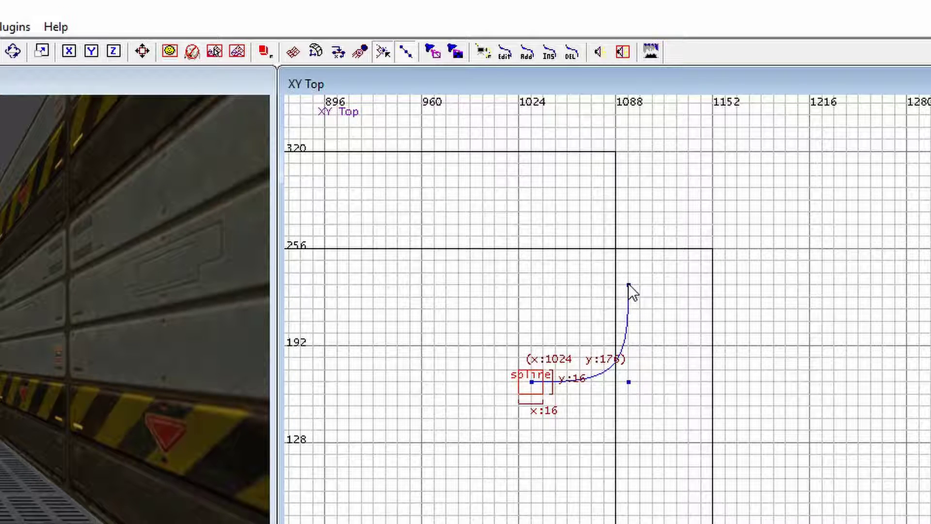
# Step: Try bending the curve by moving its end point to about x 1000, y 264 and its middle point to about x 1080, y 216
pyautogui.moveTo(628, 283); pyautogui.dragTo(488, 233)
pyautogui.moveTo(626, 381); pyautogui.dragTo(599, 305)
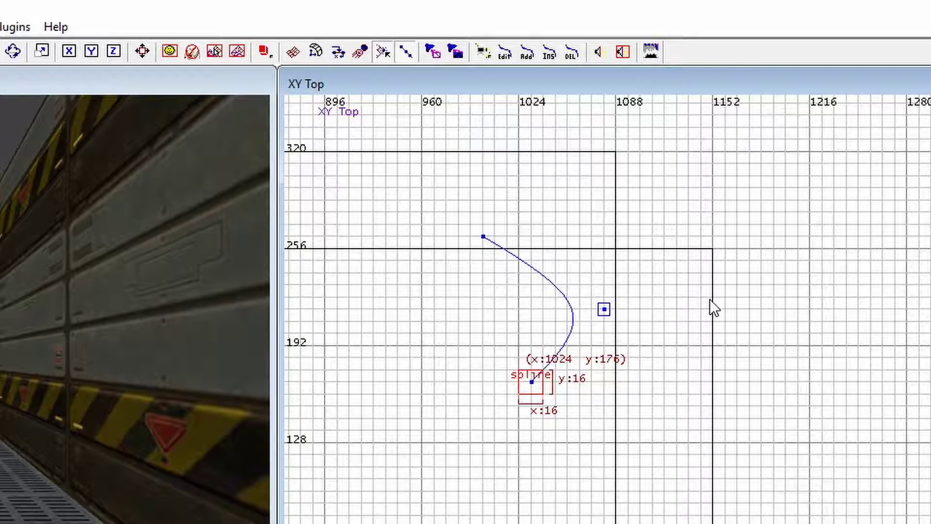
pyautogui.moveTo(701, 376); pyautogui.dragTo(711, 371, button='right')
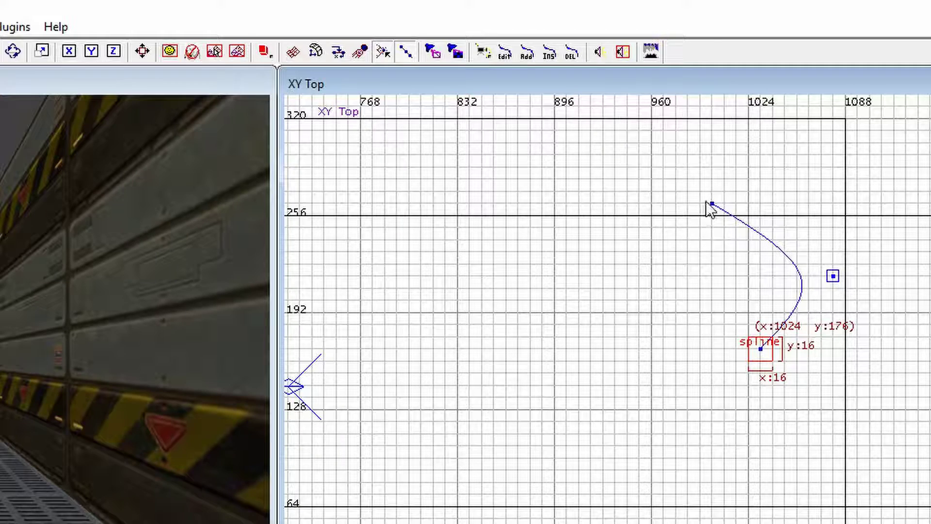
# Step: Straighten the curve at y 168 with its end point at about x 904 and middle point at about x 968, checking the other views
pyautogui.moveTo(624, 348); pyautogui.dragTo(566, 348)
pyautogui.moveTo(833, 275); pyautogui.dragTo(697, 349)
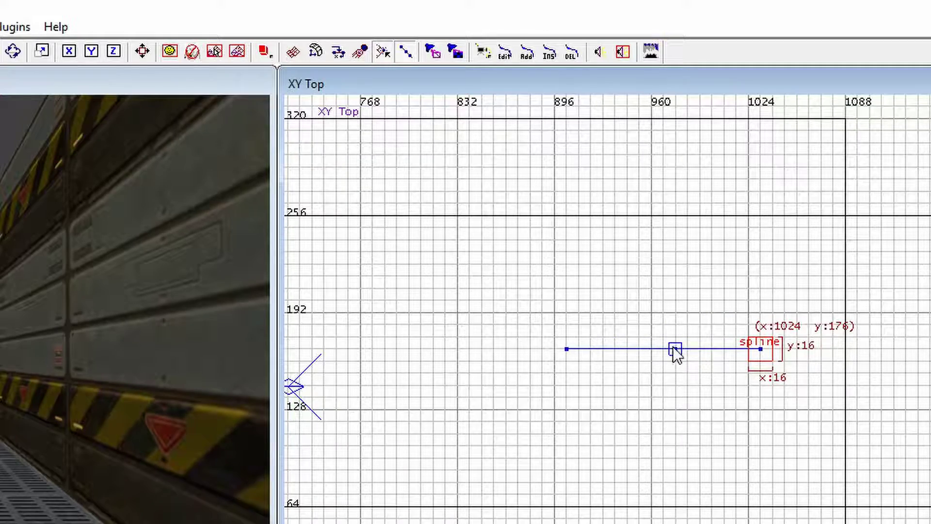
pyautogui.hotkey('ctrl', 'Tab')
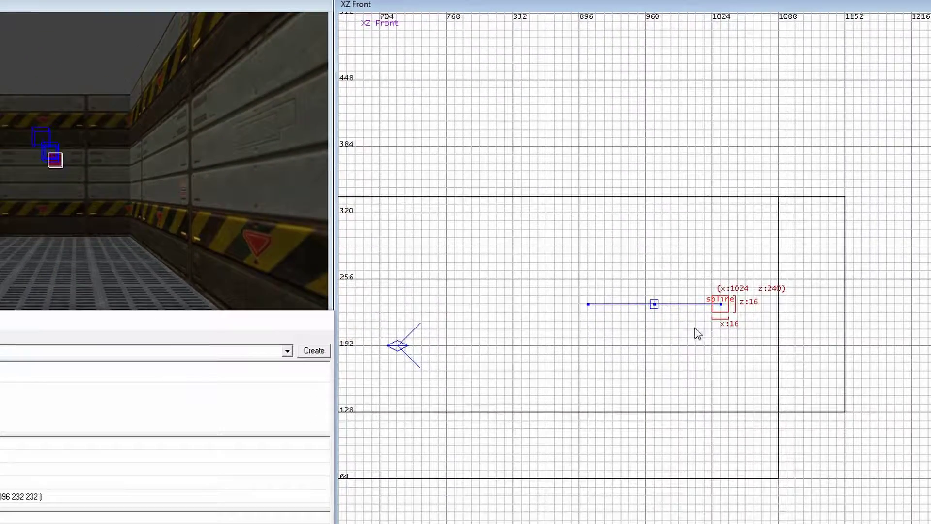
pyautogui.hotkey('ctrl', 'Tab')
pyautogui.hotkey('ctrl', 'Tab')
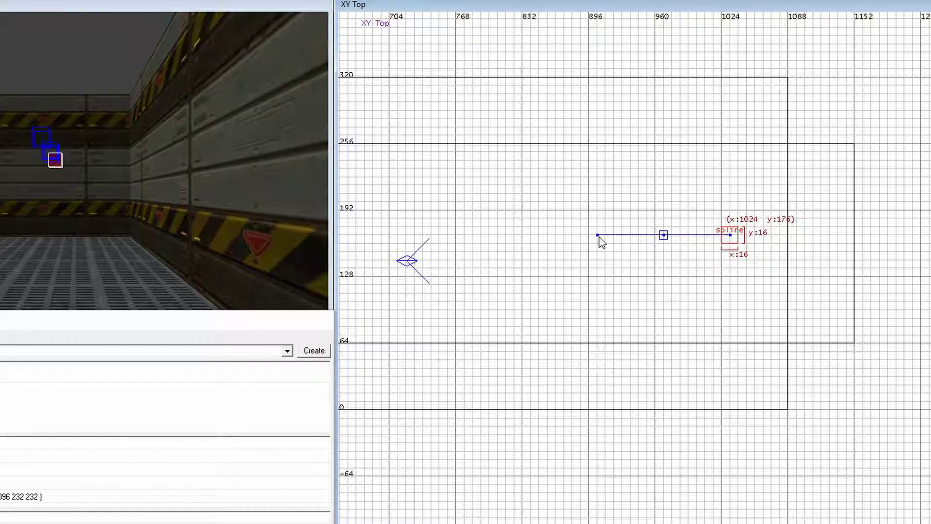
# Step: Add a fourth control point beyond the far end of the curve
pyautogui.click(598, 235)
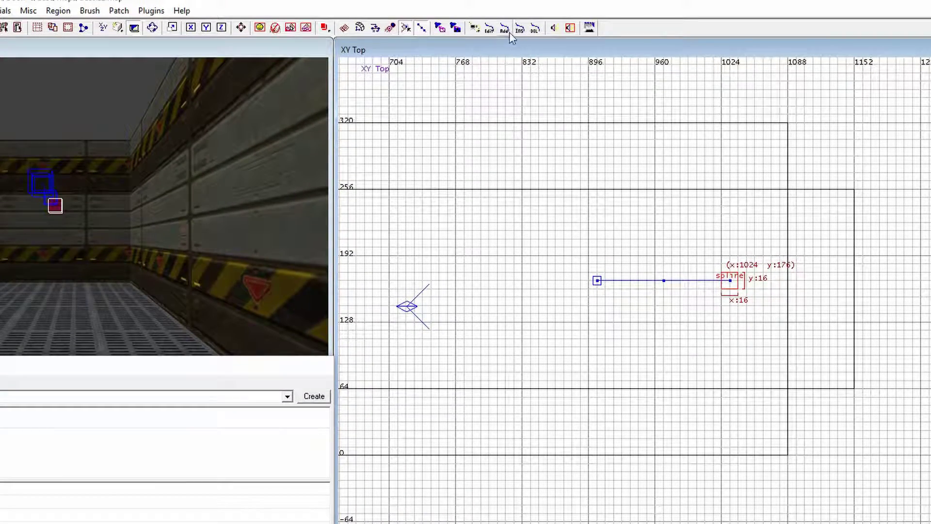
pyautogui.click(505, 30)
pyautogui.moveTo(650, 360); pyautogui.dragTo(811, 289, button='right')
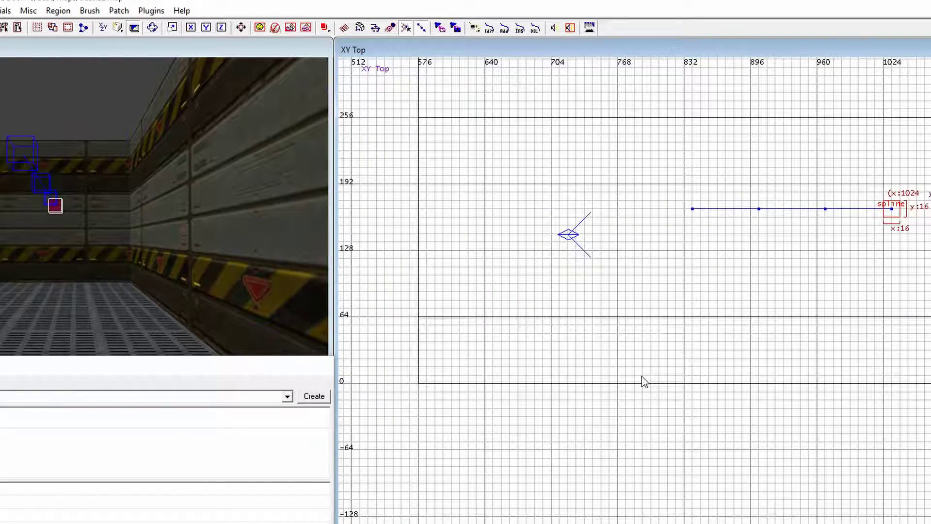
# Step: Unhide the level geometry and move the curve's end point just past the player start, to x 288, y -488
pyautogui.hotkey('shift', 'h')
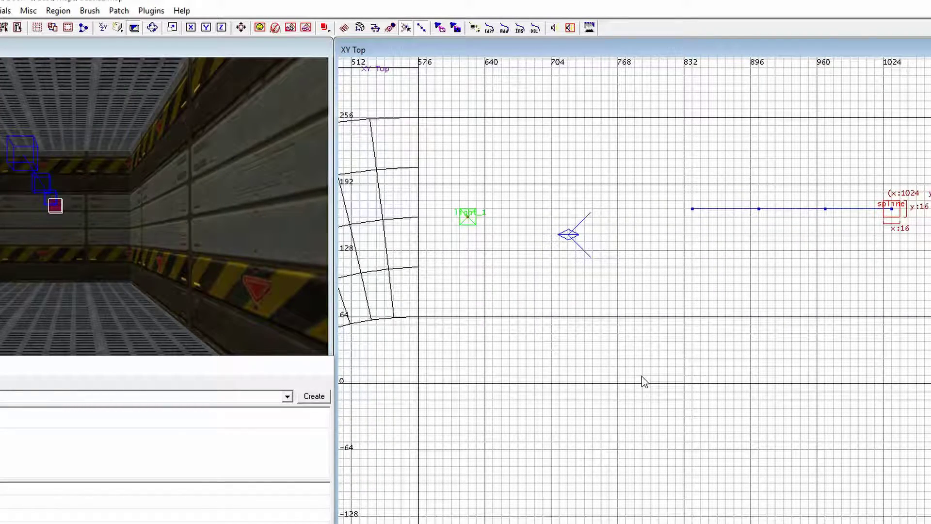
pyautogui.click(693, 210)
pyautogui.moveTo(781, 416); pyautogui.dragTo(922, 310, button='right')
pyautogui.scroll(-2, 781, 416)
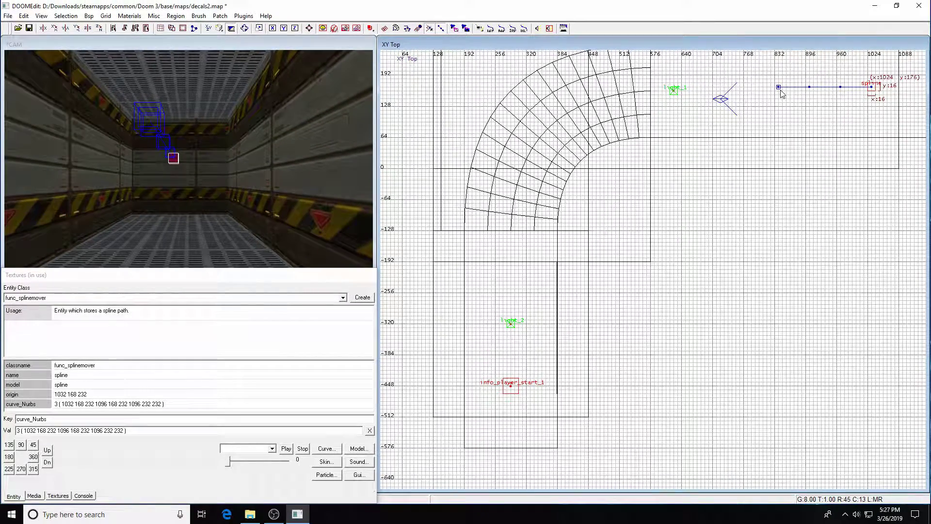
pyautogui.moveTo(778, 87); pyautogui.dragTo(511, 406)
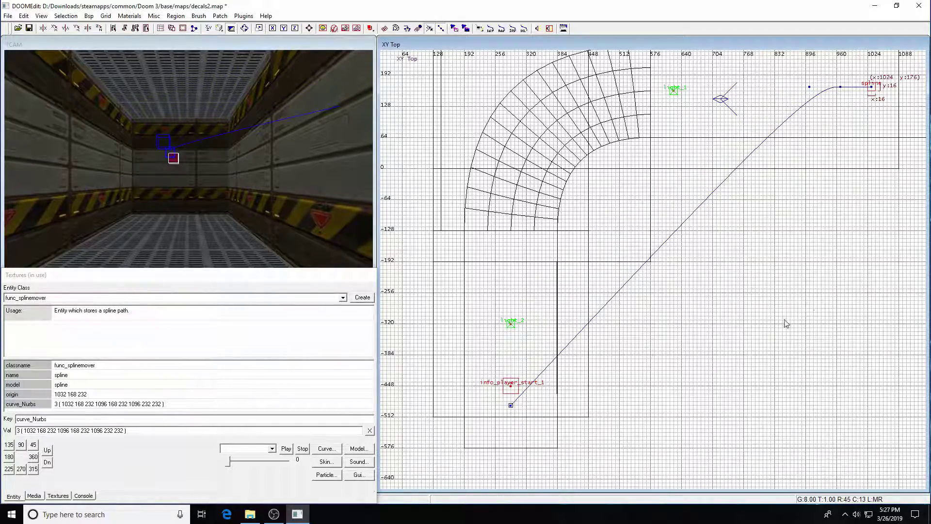
# Step: Bend the curve around the corridor corner by moving the third control point to 256, 168 and the second to 768, 168
pyautogui.moveTo(825, 209); pyautogui.dragTo(806, 249, button='right')
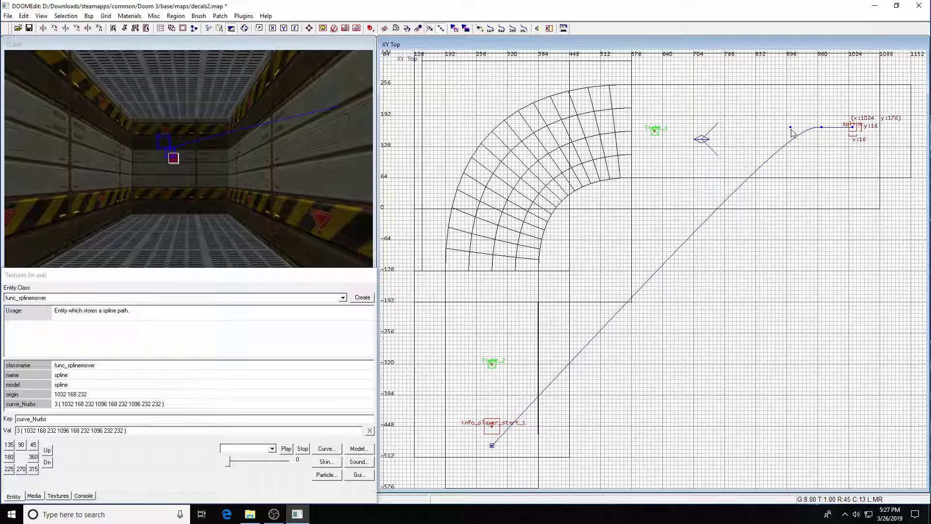
pyautogui.moveTo(791, 129); pyautogui.dragTo(475, 131)
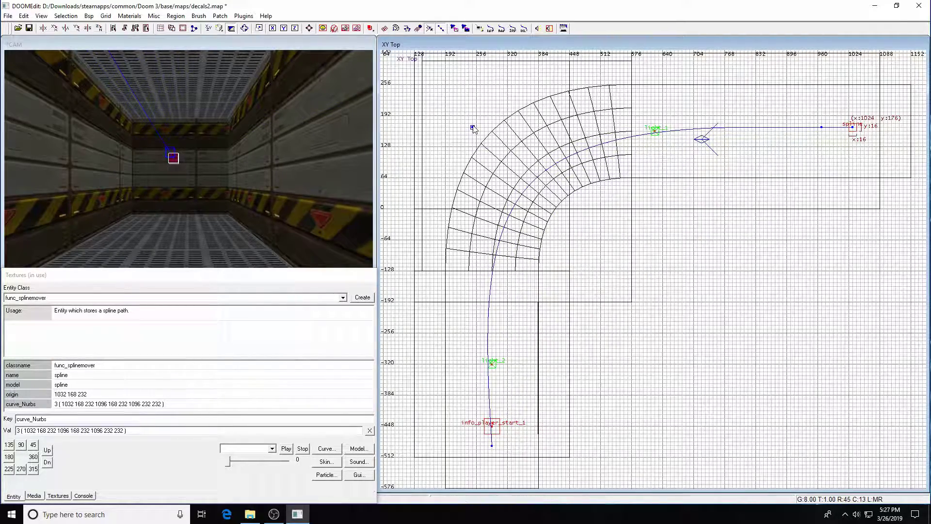
pyautogui.moveTo(823, 132); pyautogui.dragTo(726, 130)
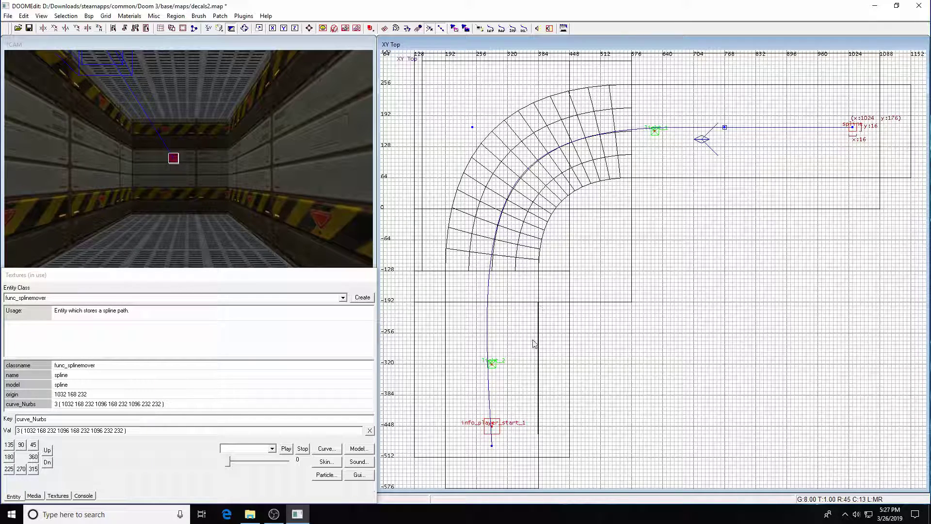
pyautogui.click(473, 127)
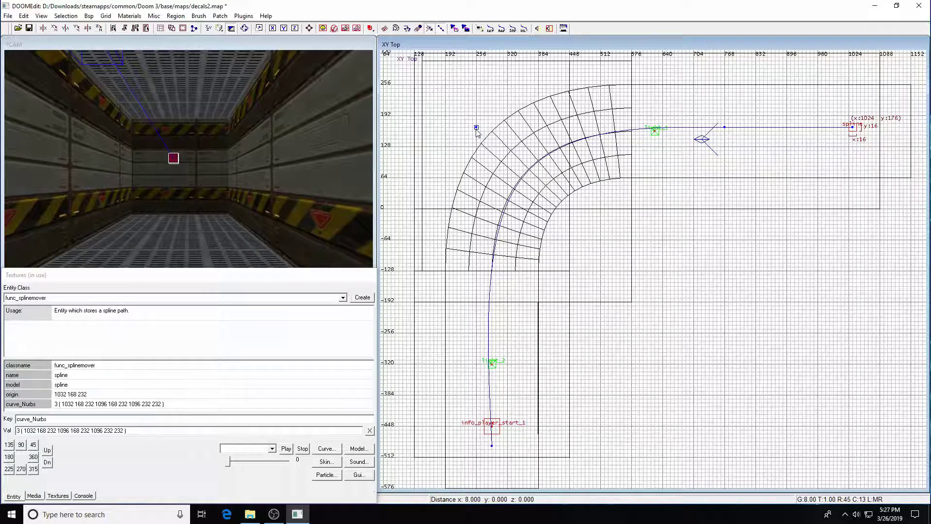
pyautogui.hotkey('ctrl', 'Tab')
pyautogui.hotkey('ctrl', 'Tab')
pyautogui.hotkey('ctrl', 'Tab')
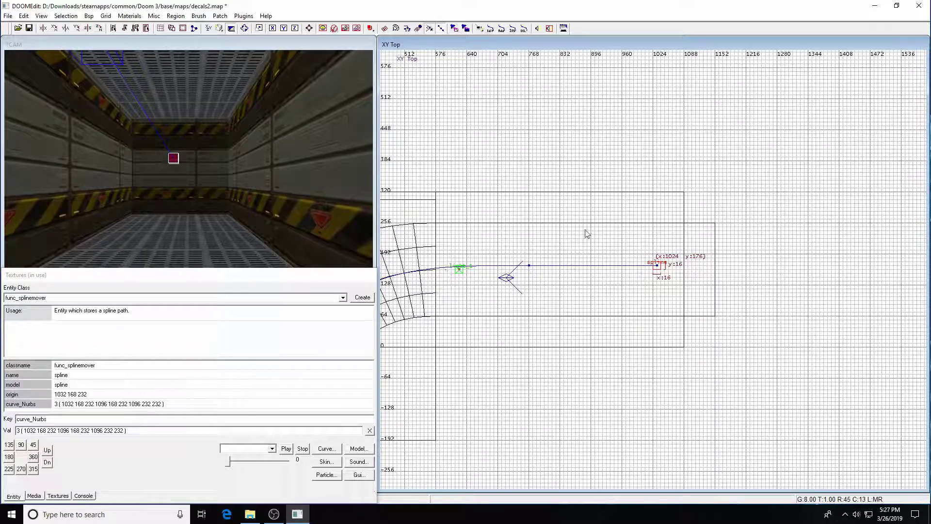
# Step: Leave the curve editing and reselect the spline entity to refresh its curve_Nurbs value
pyautogui.moveTo(657, 224); pyautogui.dragTo(758, 123, button='right')
pyautogui.press('Escape')
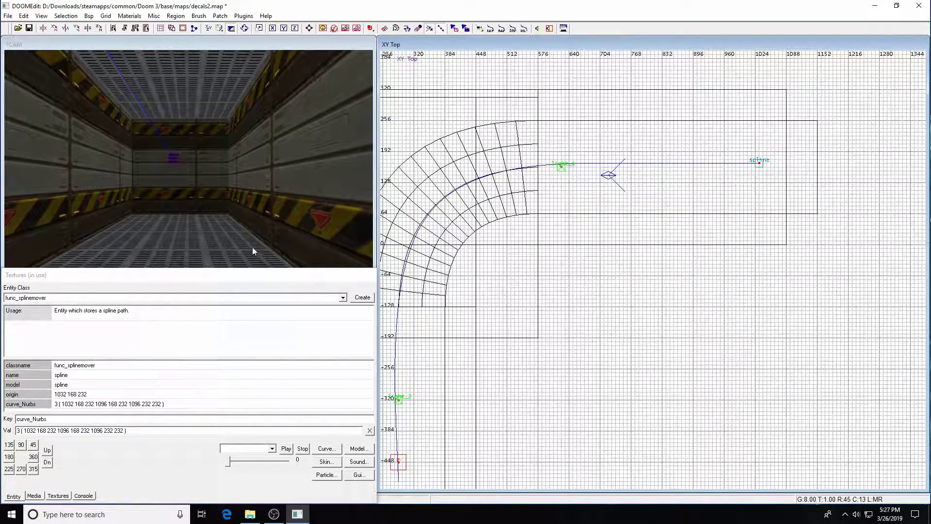
pyautogui.keyDown('shift'); pyautogui.click(175, 159); pyautogui.keyUp('shift')
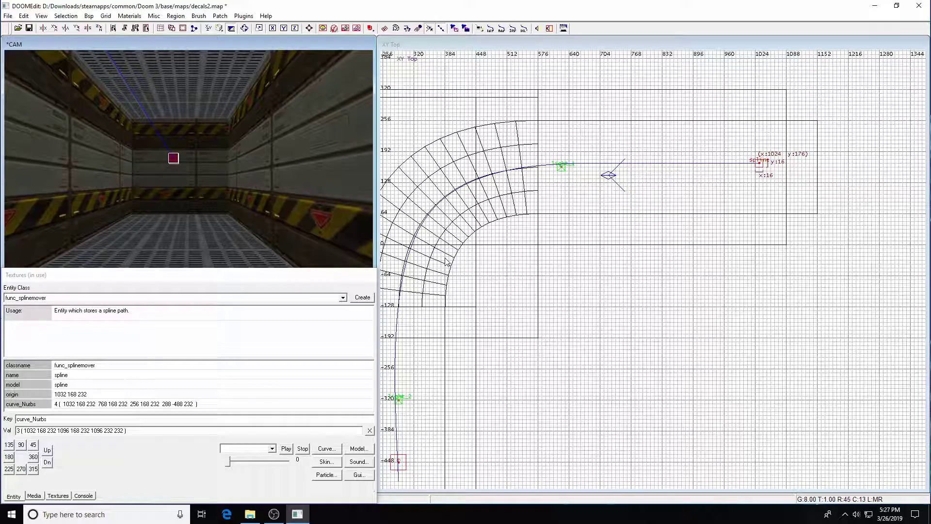
# Step: Hide the level geometry around the spline and choose the base_floor texture for a new brush
pyautogui.hotkey('shift', 'h')
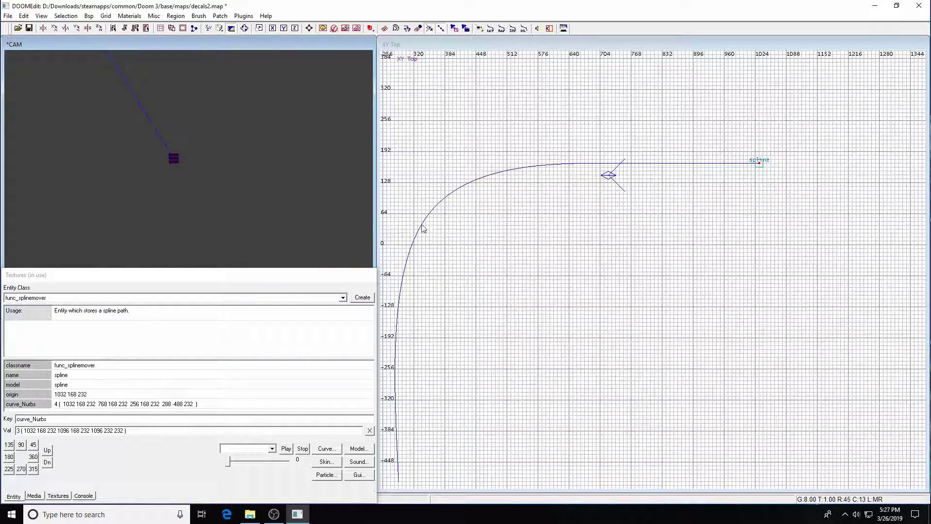
pyautogui.scroll(2, 740, 196)
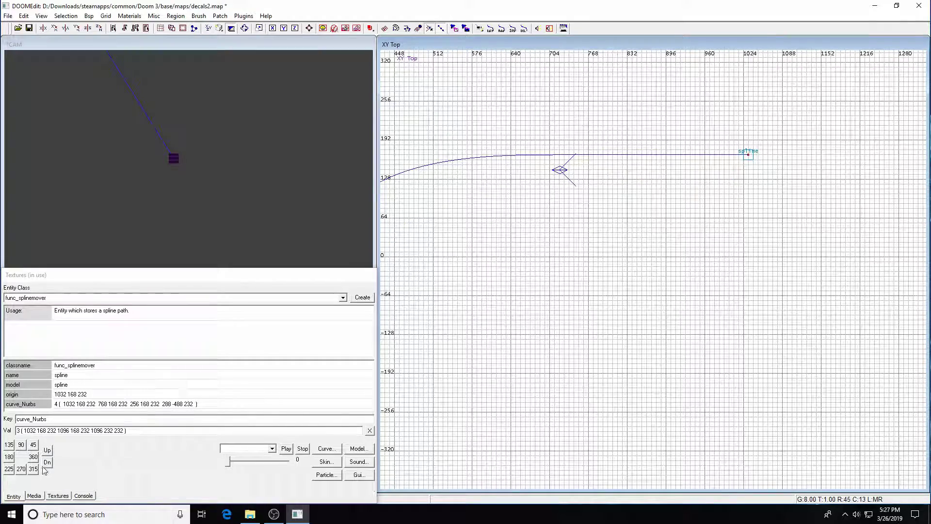
pyautogui.click(34, 496)
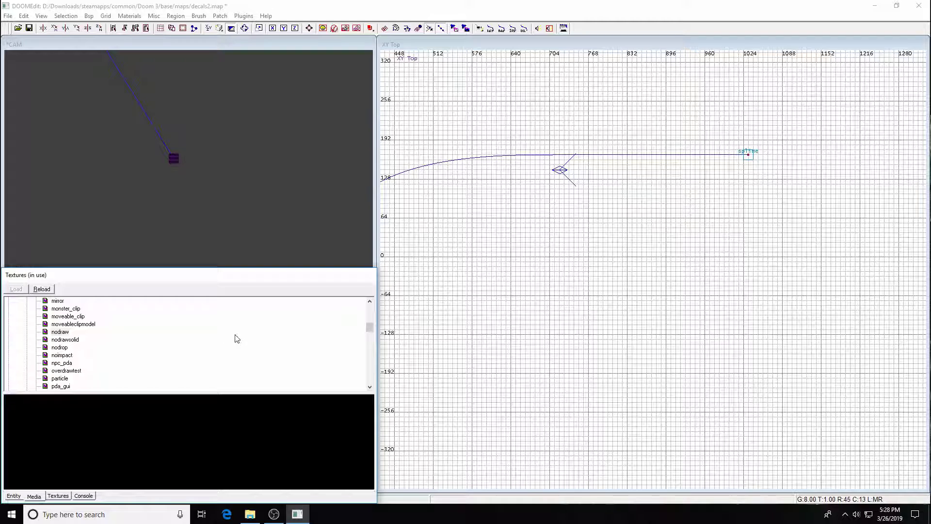
pyautogui.click(58, 496)
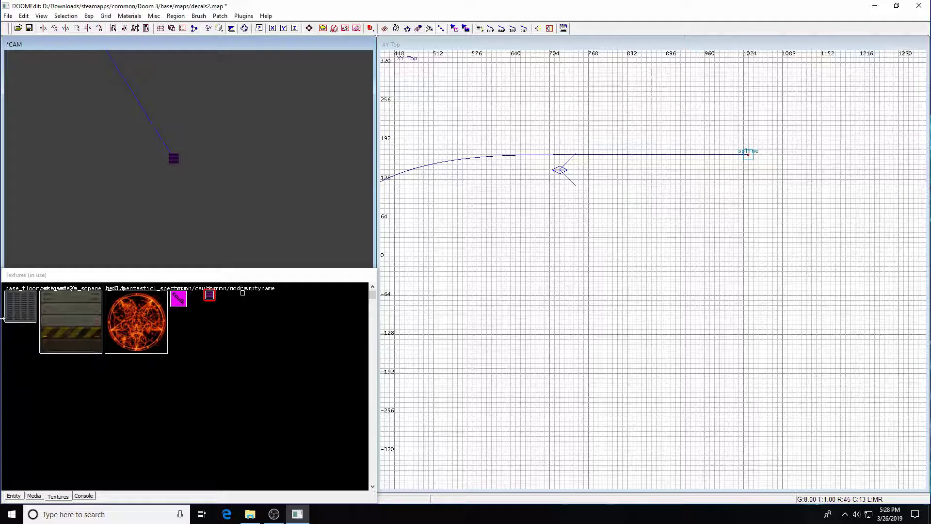
pyautogui.click(17, 311)
# Step: Draw a 16-unit cube brush aligned with the spline entity and place it directly on top, with its upper edge at z 256
pyautogui.moveTo(615, 257); pyautogui.dragTo(586, 276, button='right')
pyautogui.scroll(1, 722, 215)
pyautogui.moveTo(722, 215); pyautogui.dragTo(586, 255, button='right')
pyautogui.hotkey('ctrl', 'Tab')
pyautogui.moveTo(731, 253); pyautogui.dragTo(740, 267)
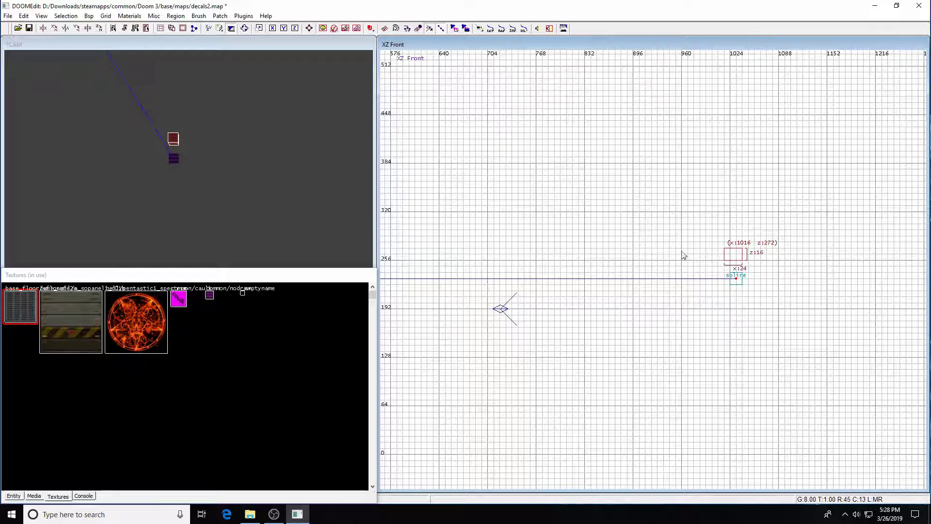
pyautogui.moveTo(673, 256); pyautogui.dragTo(679, 257)
pyautogui.moveTo(766, 285); pyautogui.dragTo(760, 269, button='right')
pyautogui.scroll(1, 748, 284)
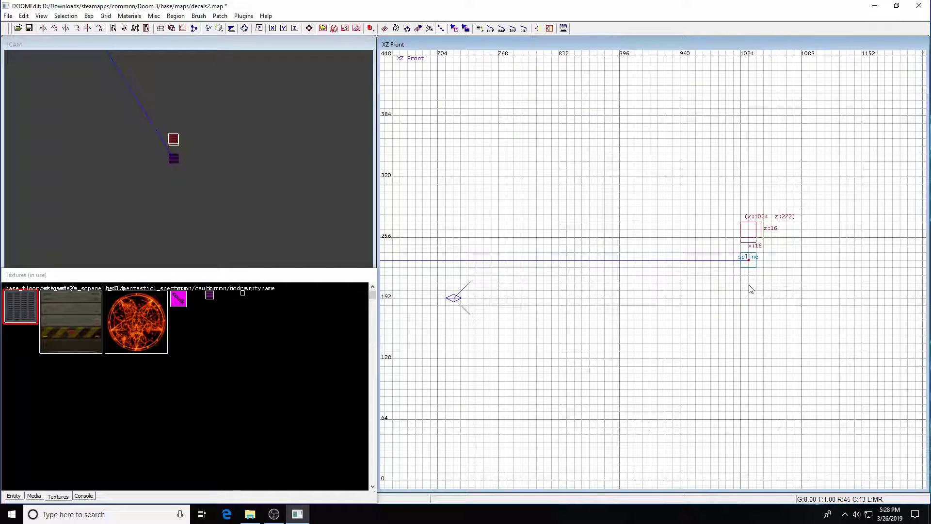
pyautogui.hotkey('ctrl', 'Tab')
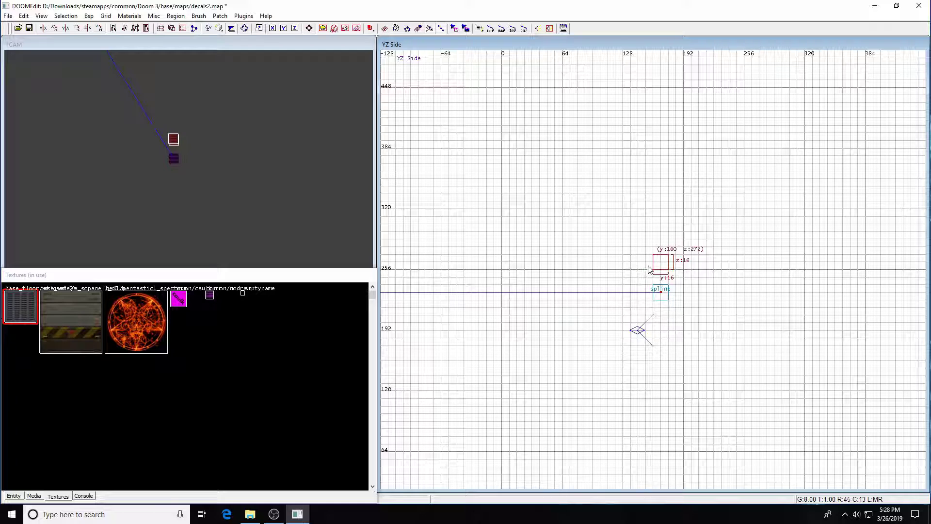
pyautogui.moveTo(663, 268); pyautogui.dragTo(665, 280)
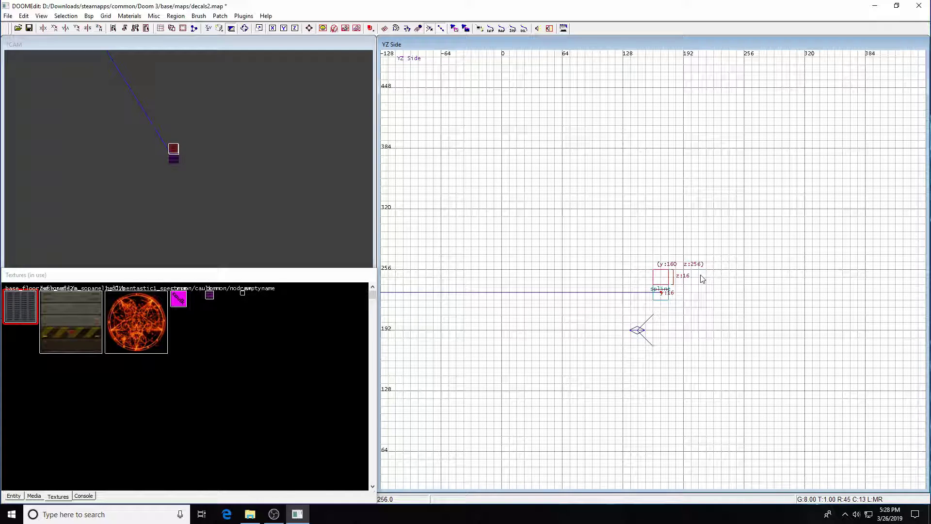
# Step: Examine the placement of the new cube on the spline entity in the camera view
pyautogui.press('Left')
pyautogui.press('Right')
pyautogui.press('d')
pyautogui.press('d')
pyautogui.press('Up')
pyautogui.press('Up')
pyautogui.press('Up')
pyautogui.press('Up')
pyautogui.press('Up')
pyautogui.press('Up')
pyautogui.press('Left')
pyautogui.press('Down')
pyautogui.press('Down')
pyautogui.press('Down')
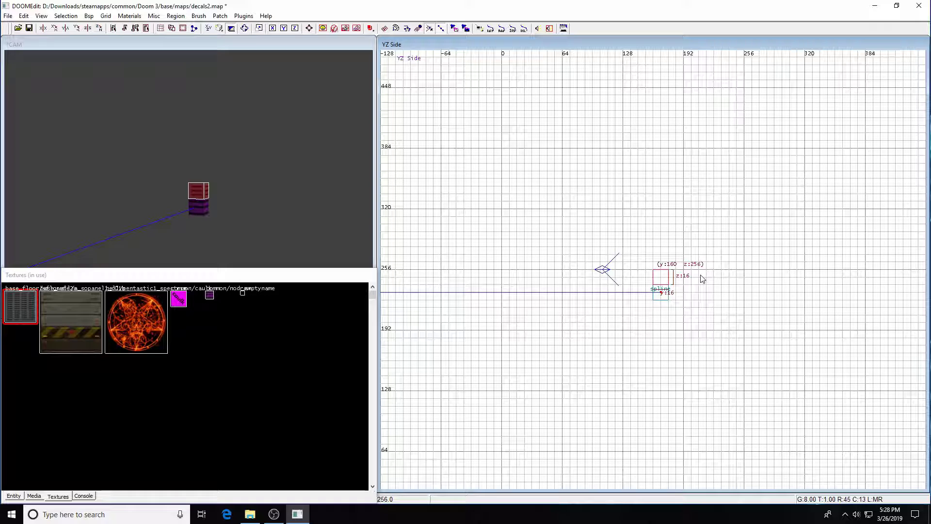
# Step: Convert the new cube into a func_mover entity and show its entity properties
pyautogui.rightClick(712, 279)
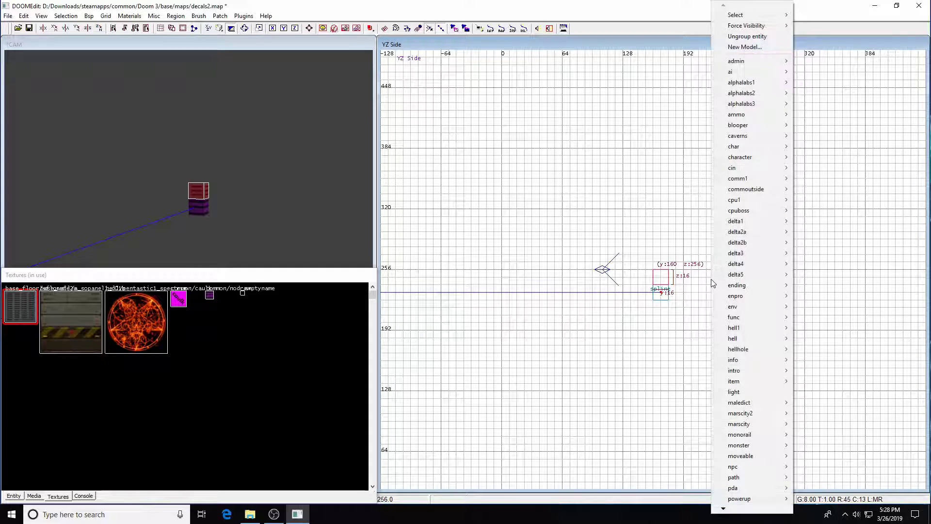
pyautogui.moveTo(741, 279)
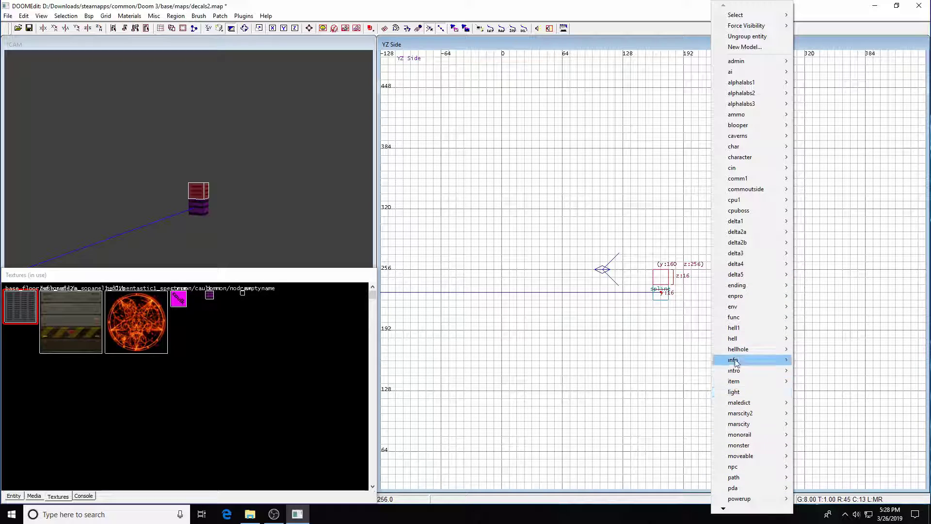
pyautogui.moveTo(740, 318)
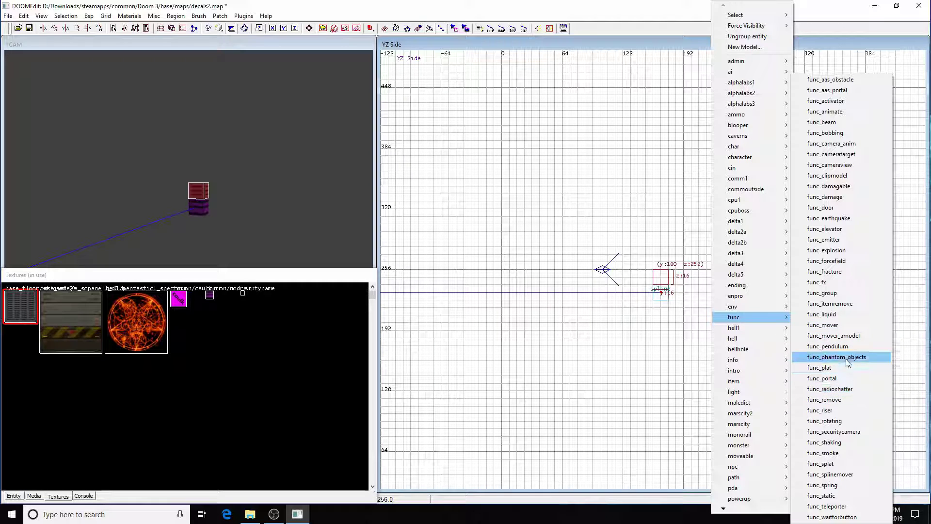
pyautogui.click(829, 326)
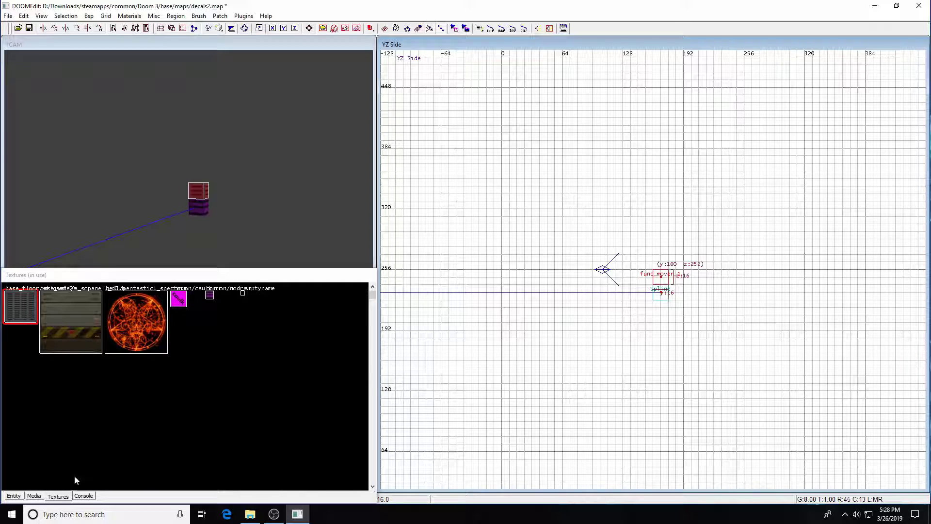
pyautogui.click(13, 495)
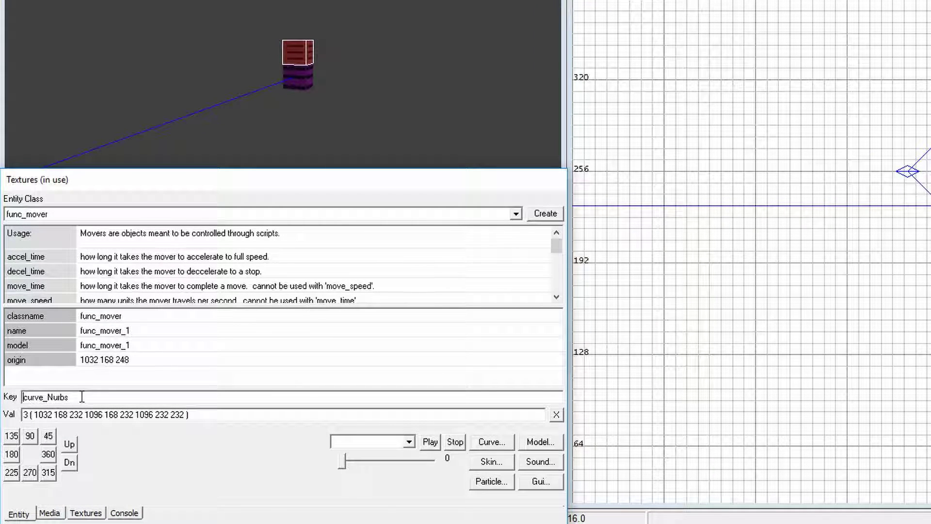
# Step: Rename the func_mover entity to mover
pyautogui.press('Delete')
pyautogui.press('Delete')
pyautogui.press('Delete')
pyautogui.press('Delete')
pyautogui.press('Delete')
pyautogui.press('Delete')
pyautogui.press('Delete')
pyautogui.press('Delete')
pyautogui.write('name')
pyautogui.press('Tab')
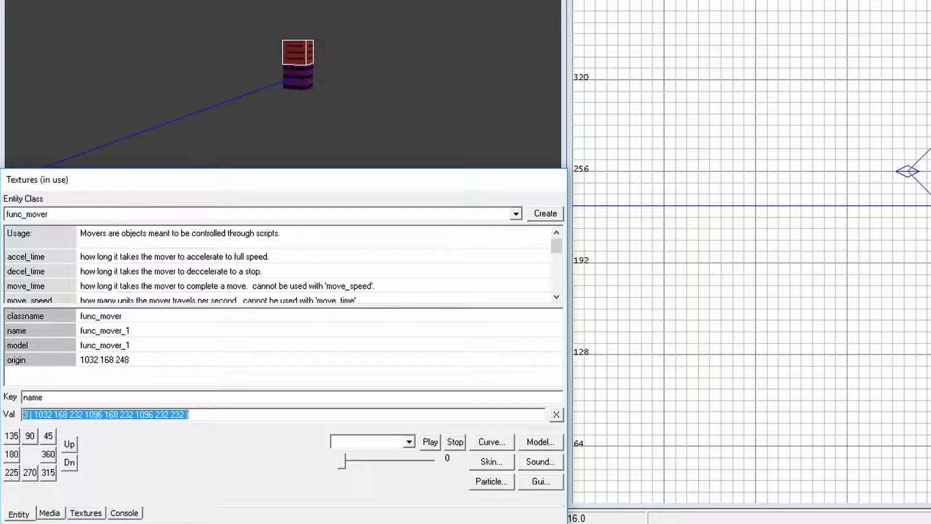
pyautogui.write('mover')
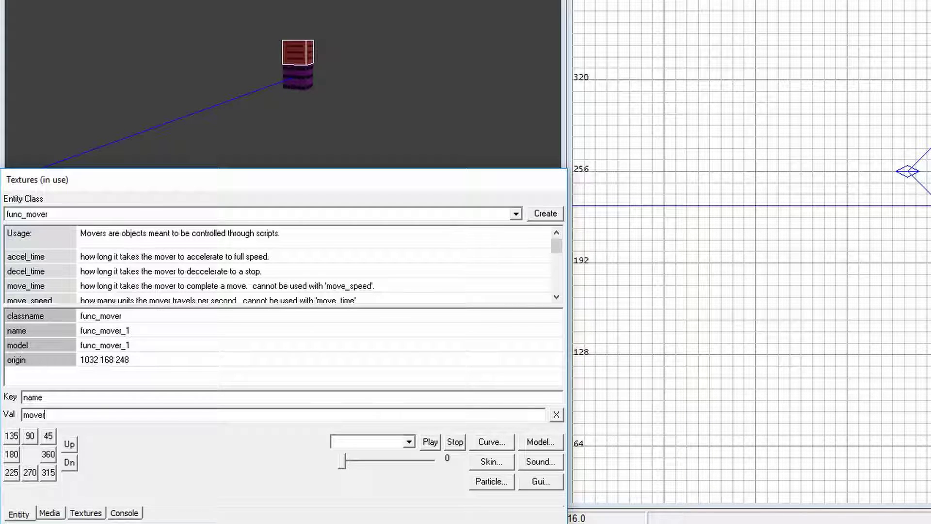
pyautogui.press('Return')
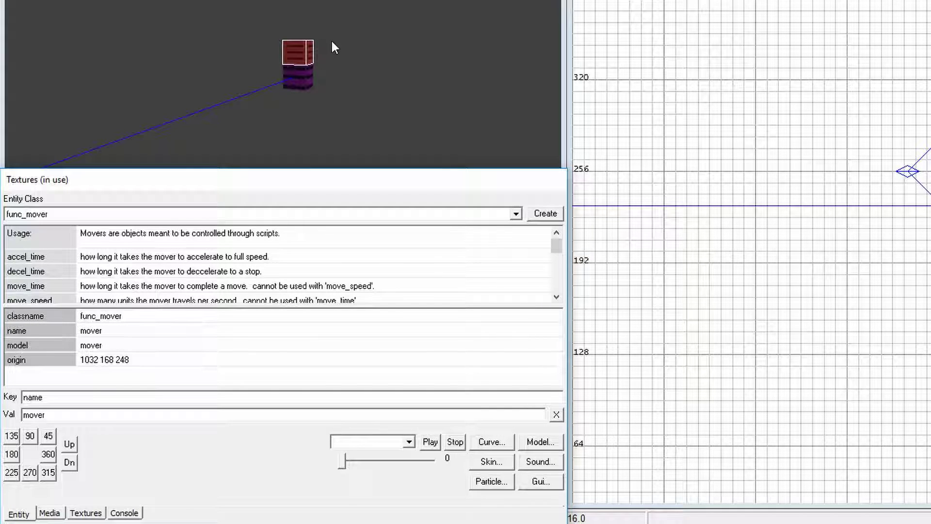
# Step: Add the solid property to the mover entity with the value 0
pyautogui.click(58, 396)
pyautogui.press('BackSpace')
pyautogui.press('BackSpace')
pyautogui.press('BackSpace')
pyautogui.press('BackSpace')
pyautogui.write('s')
pyautogui.press('Tab')
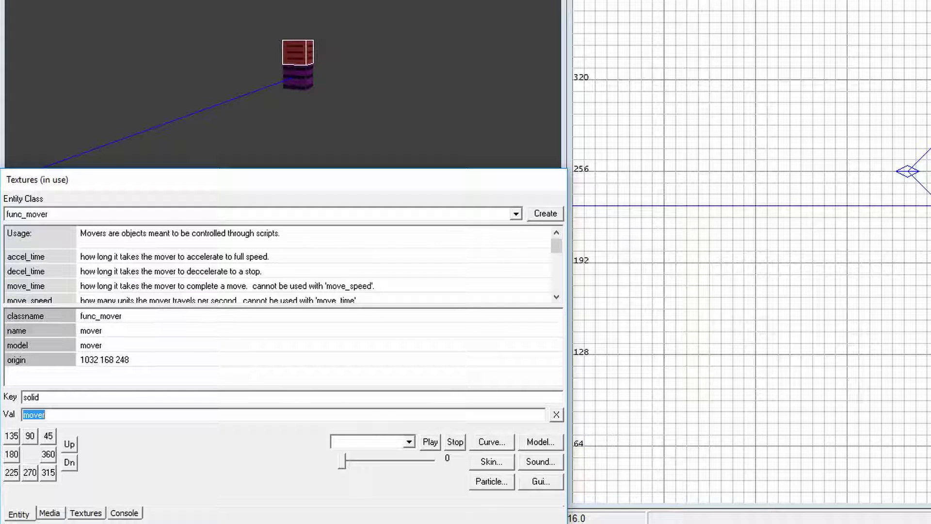
pyautogui.write('0')
pyautogui.press('Return')
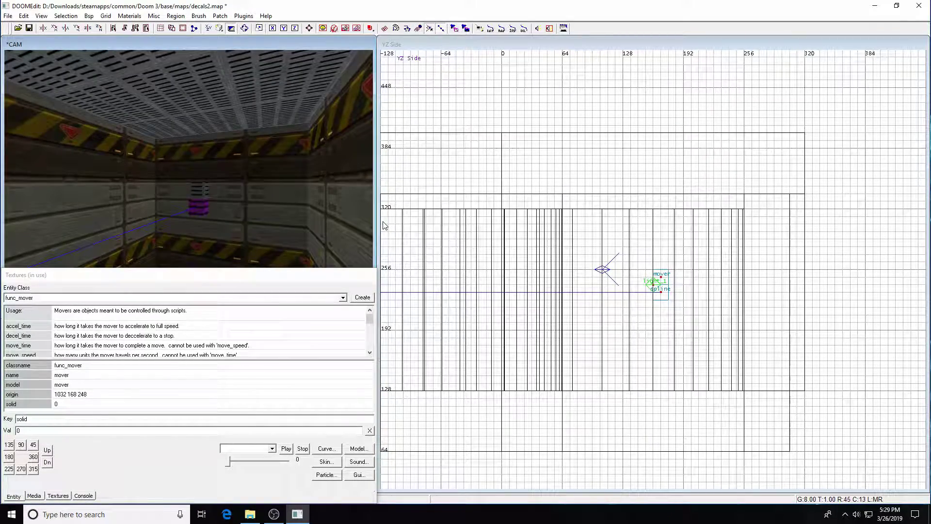
# Step: Isolate the player start and the floor brush beneath it by hiding all other map geometry
pyautogui.press('Left')
pyautogui.press('Left')
pyautogui.press('Left')
pyautogui.press('Left')
pyautogui.press('Left')
pyautogui.press('Left')
pyautogui.press('Left')
pyautogui.press('Up')
pyautogui.press('Up')
pyautogui.press('Up')
pyautogui.press('Left')
pyautogui.press('Left')
pyautogui.press('Left')
pyautogui.press('Left')
pyautogui.press('Up')
pyautogui.press('Up')
pyautogui.press('Up')
pyautogui.press('Up')
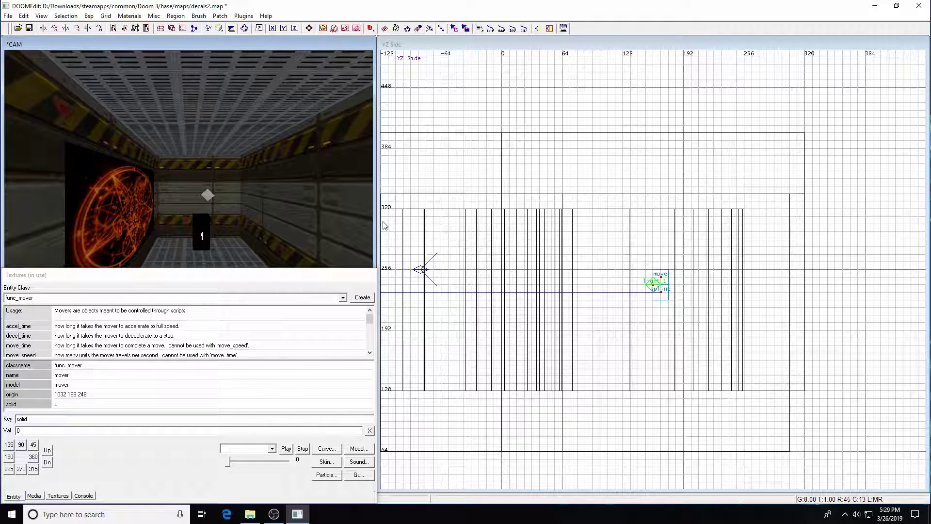
pyautogui.keyDown('shift'); pyautogui.click(209, 246); pyautogui.keyUp('shift')
pyautogui.keyDown('shift'); pyautogui.click(216, 255); pyautogui.keyUp('shift')
pyautogui.hotkey('ctrl', 'shift', 'h')
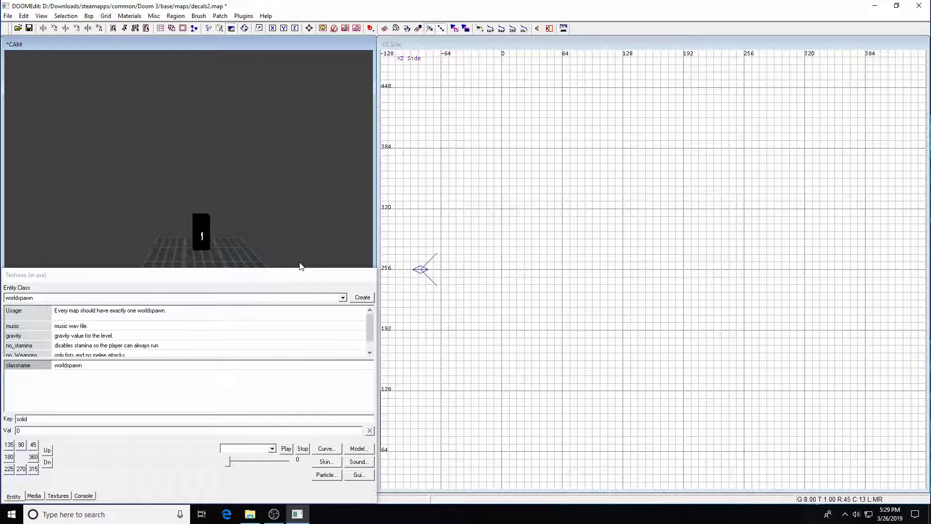
# Step: Choose the trigger texture from the common materials for a new brush
pyautogui.click(34, 495)
pyautogui.moveTo(371, 328)
pyautogui.mouseDown()
pyautogui.moveTo(371, 309)
pyautogui.moveTo(371, 318)
pyautogui.mouseUp()
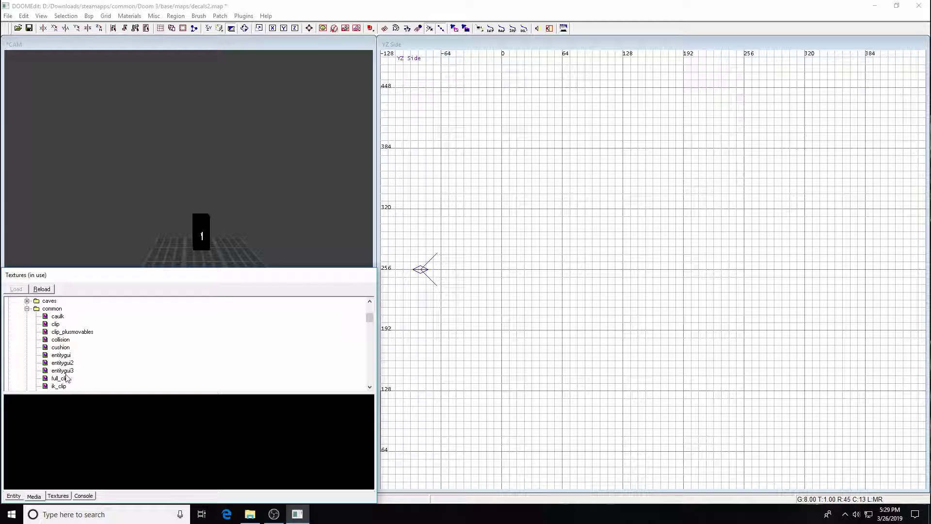
pyautogui.scroll(-8, 95, 351)
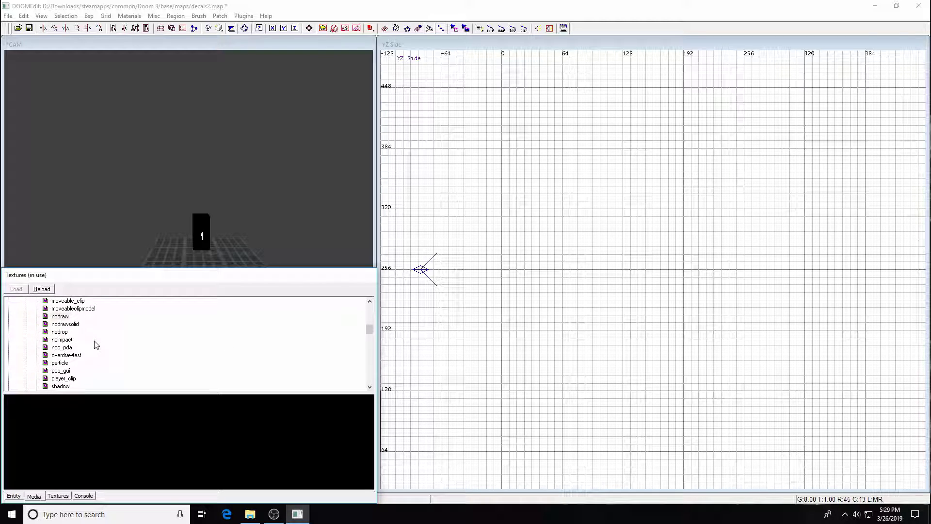
pyautogui.scroll(-1, 94, 345)
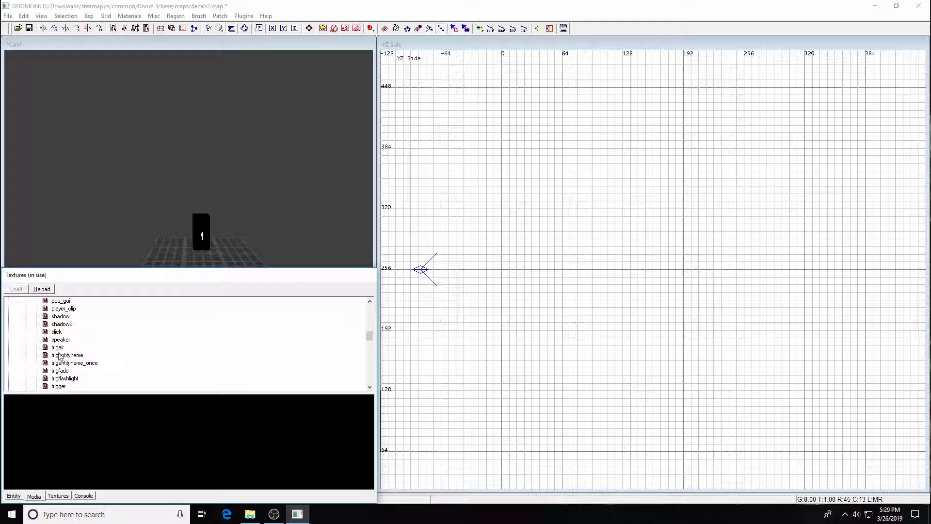
pyautogui.click(59, 386)
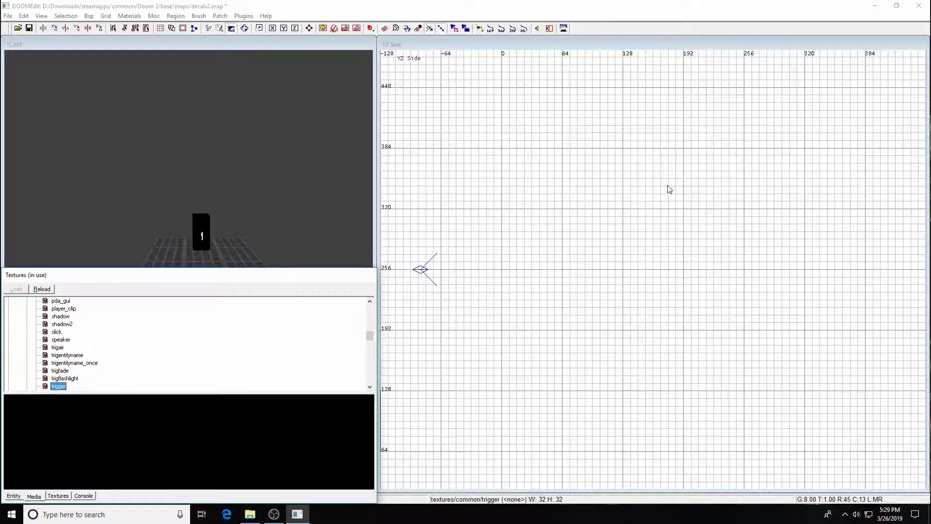
# Step: Draw a trigger brush about 168 units wide and 128 units high across the floor near the player start
pyautogui.scroll(-1, 672, 181)
pyautogui.scroll(-3, 694, 220)
pyautogui.moveTo(697, 224); pyautogui.dragTo(837, 176, button='right')
pyautogui.scroll(2, 691, 235)
pyautogui.hotkey('ctrl', 'Tab')
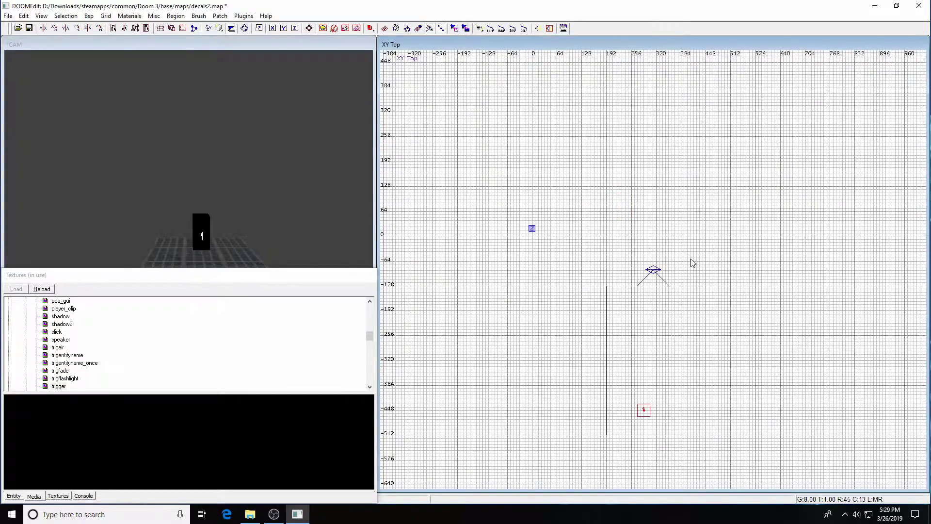
pyautogui.moveTo(692, 296); pyautogui.dragTo(693, 163, button='right')
pyautogui.moveTo(611, 255)
pyautogui.mouseDown()
pyautogui.moveTo(679, 264)
pyautogui.moveTo(699, 191)
pyautogui.moveTo(692, 235)
pyautogui.moveTo(685, 182)
pyautogui.mouseUp()
pyautogui.hotkey('ctrl', 'Tab')
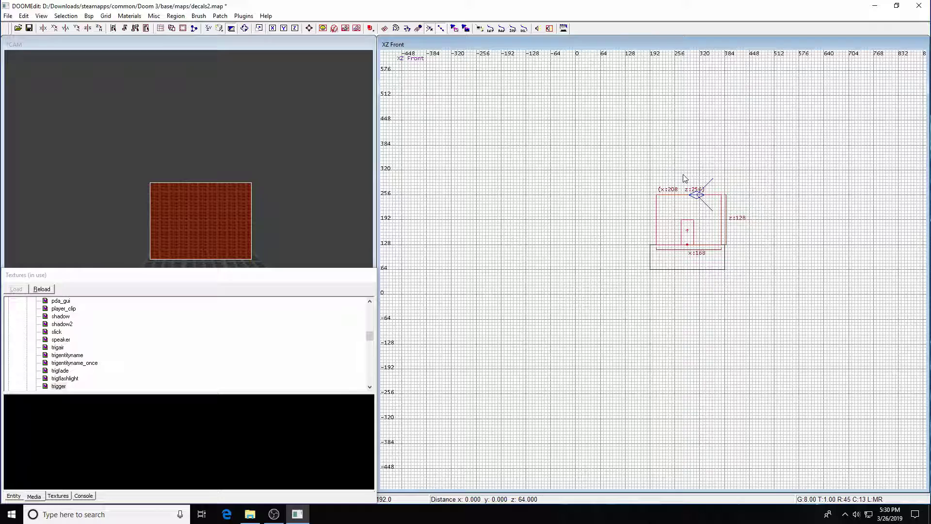
# Step: Convert the new trigger brush into a trigger_once entity
pyautogui.rightClick(755, 234)
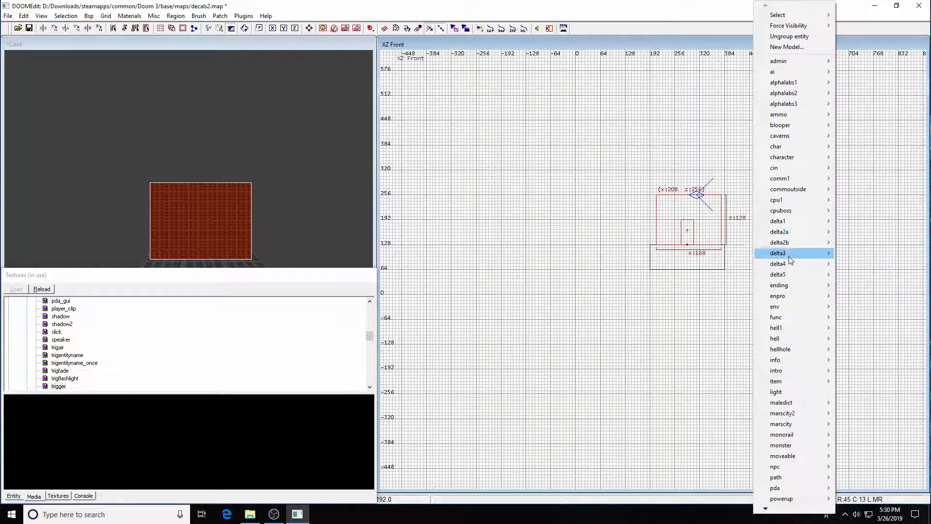
pyautogui.moveTo(773, 508)
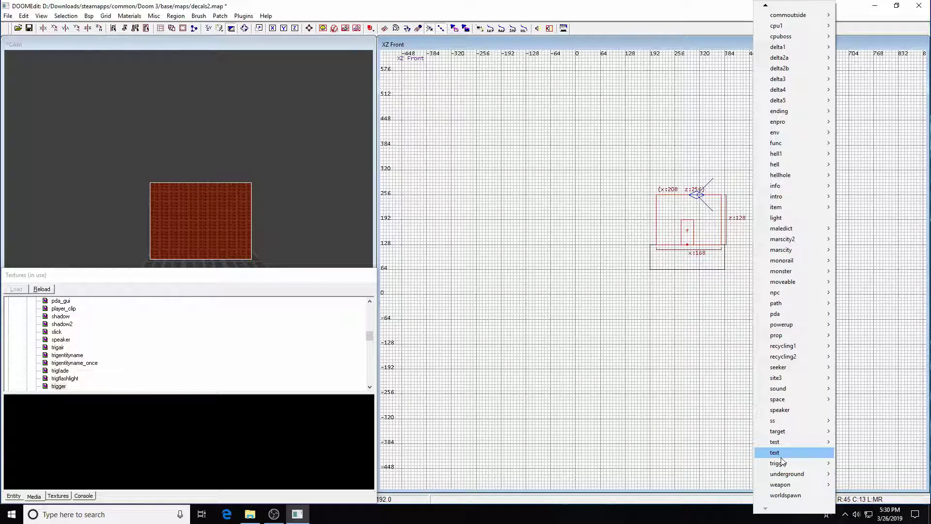
pyautogui.moveTo(785, 464)
pyautogui.click(680, 409)
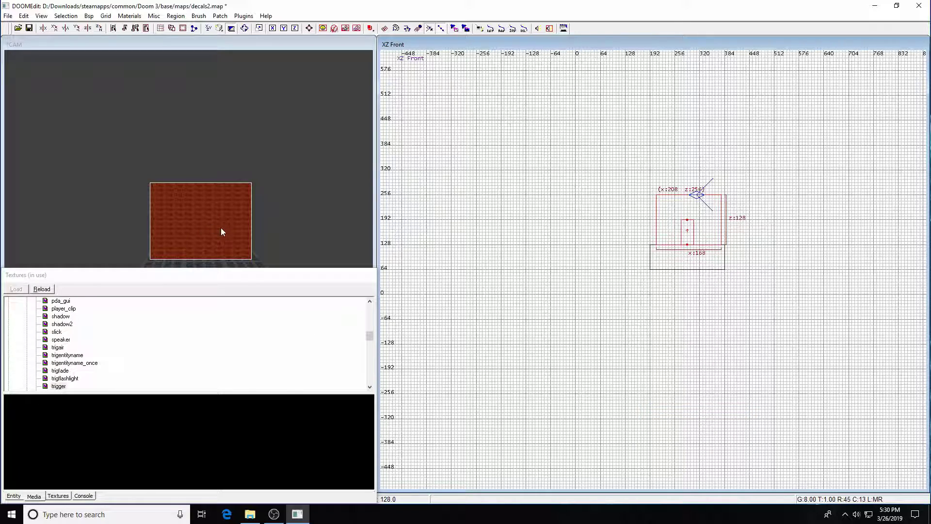
# Step: Add a call property to the trigger_once entity with the value spectrum_move_me
pyautogui.click(14, 496)
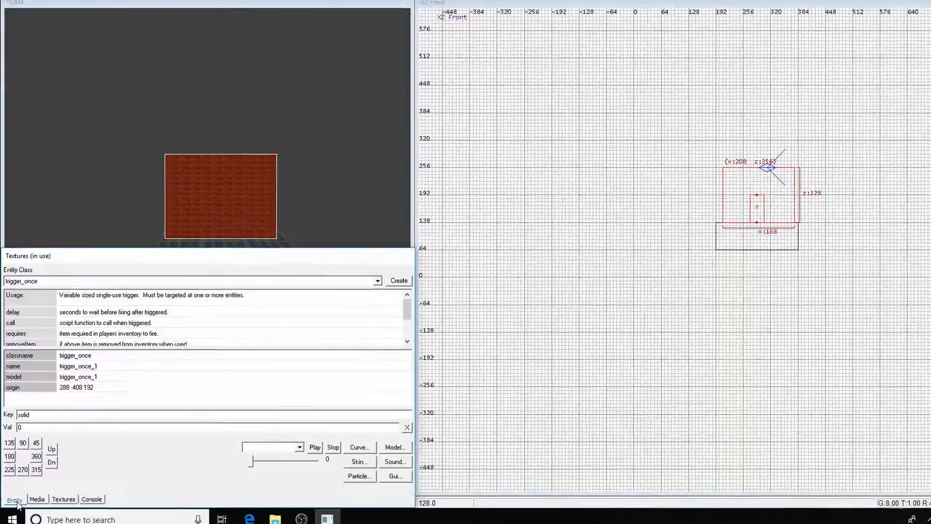
pyautogui.click(62, 415)
pyautogui.press('BackSpace')
pyautogui.press('BackSpace')
pyautogui.press('BackSpace')
pyautogui.press('BackSpace')
pyautogui.press('BackSpace')
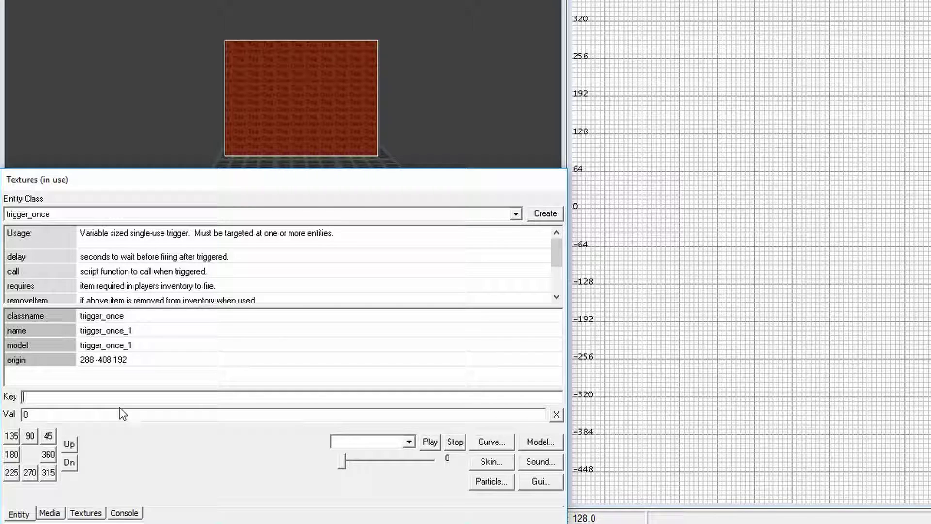
pyautogui.write('call')
pyautogui.press('Tab')
pyautogui.write('spectrum_move')
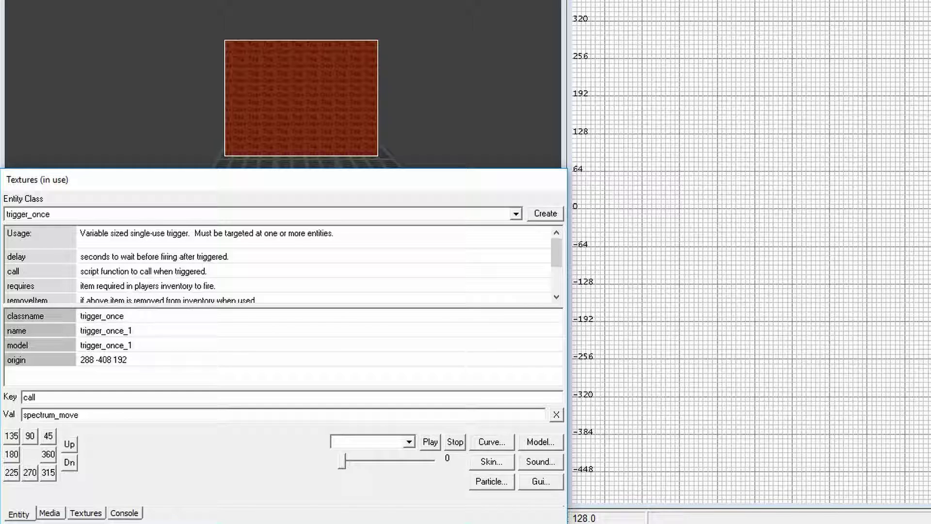
pyautogui.write('_me')
pyautogui.press('Return')
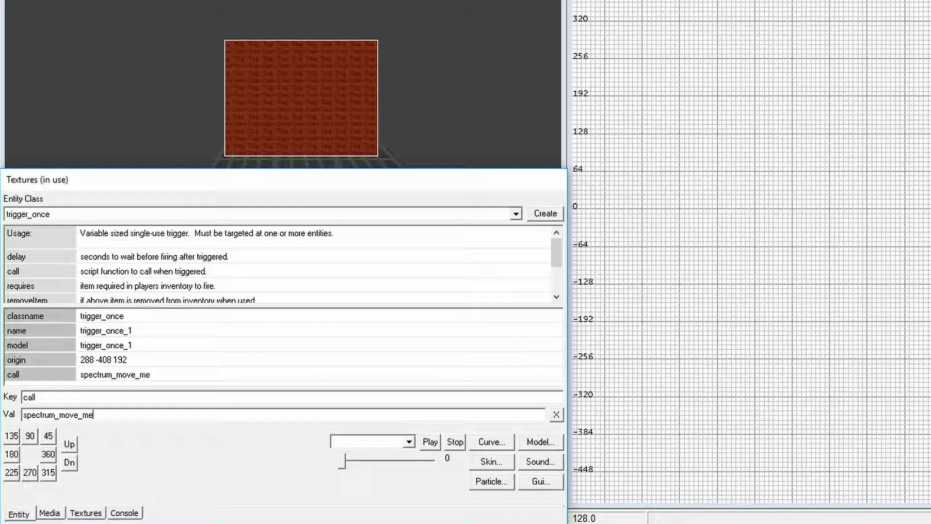
# Step: Deselect the trigger, show all hidden geometry again and save the decals2 map
pyautogui.press('Escape')
pyautogui.hotkey('shift', 'h')
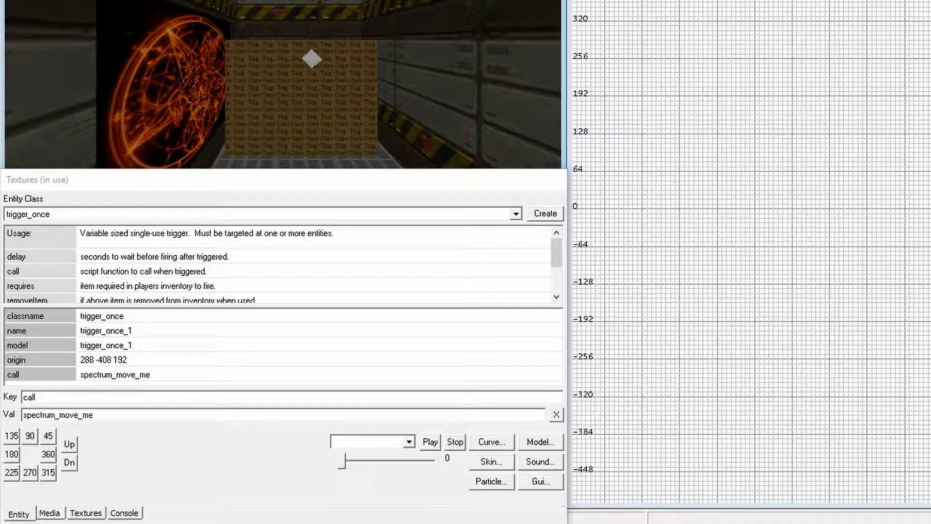
pyautogui.hotkey('ctrl', 's')
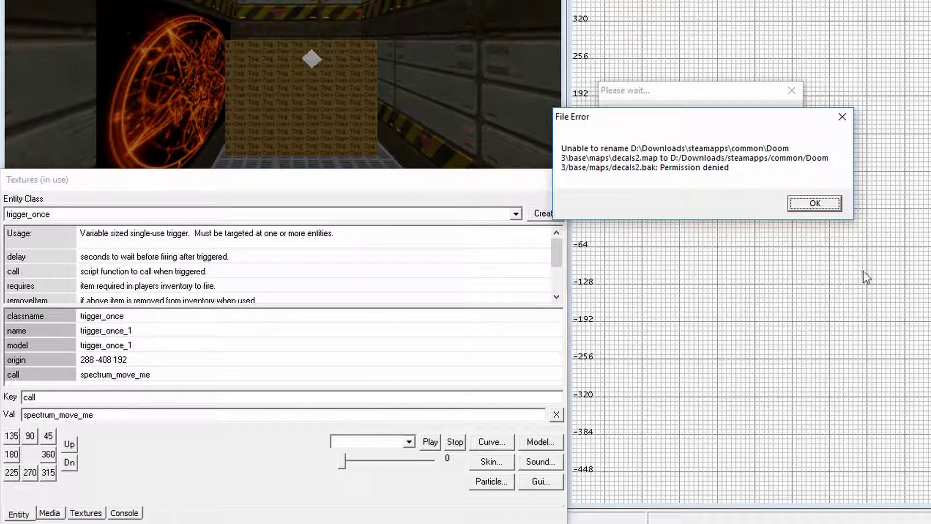
pyautogui.click(817, 204)
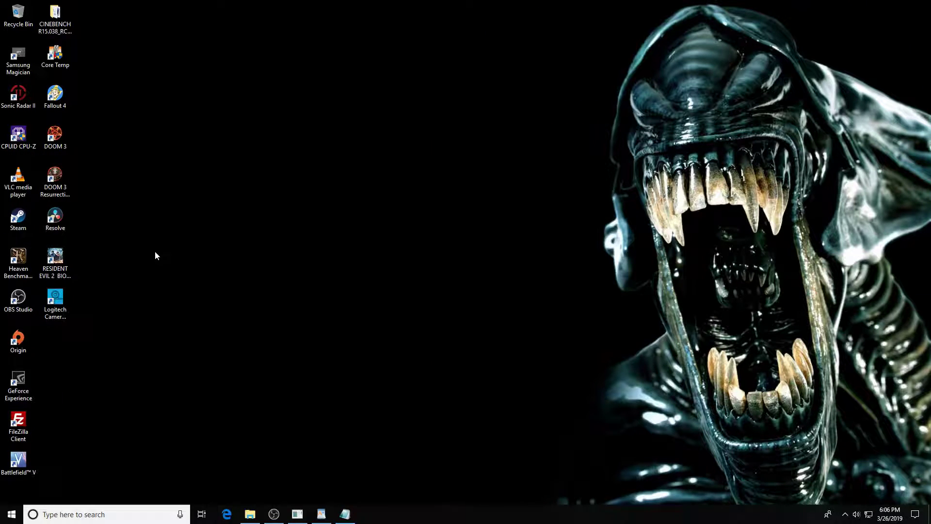
# Step: Switch to WordPad to read the notes on parentheses and brackets, and minimize the document
pyautogui.click(320, 515)
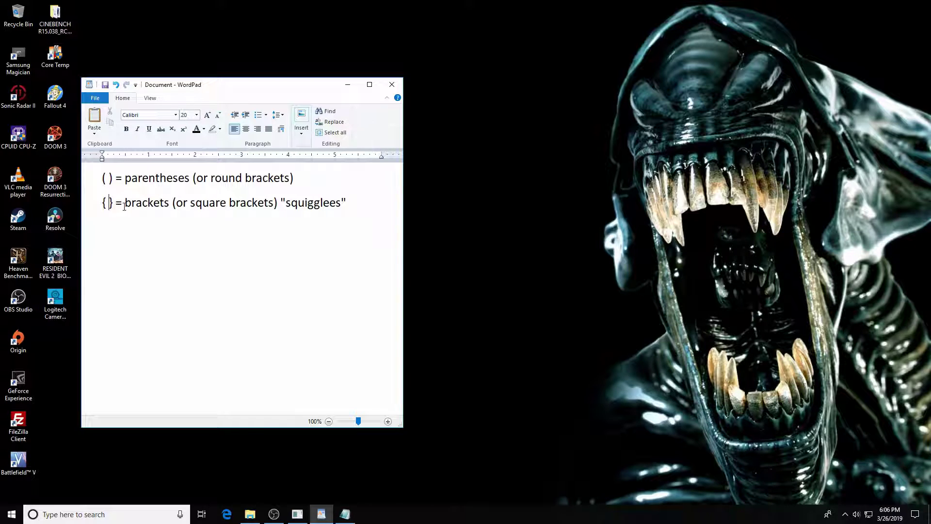
pyautogui.click(348, 87)
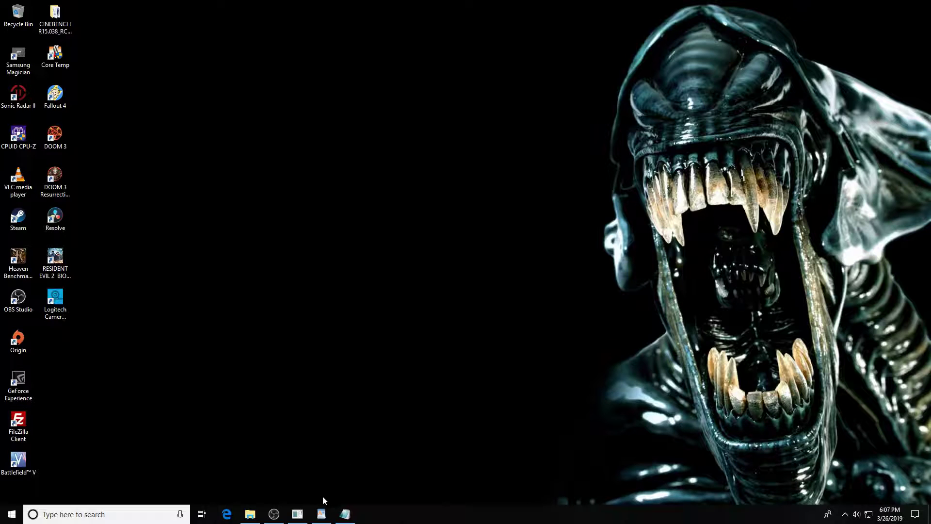
# Step: In File Explorer, go to Doom3Paks\pak000\script on drive D and open the map_commoutside script in Notepad
pyautogui.click(250, 513)
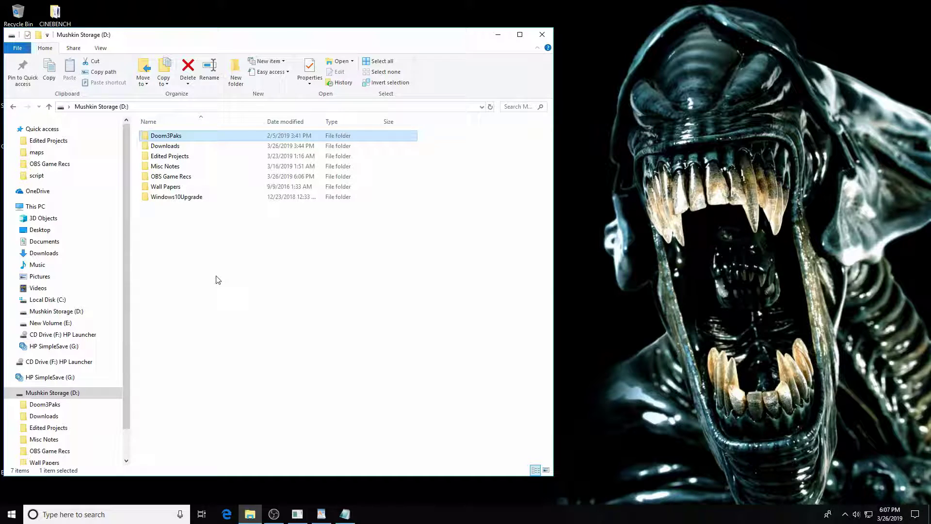
pyautogui.doubleClick(166, 138)
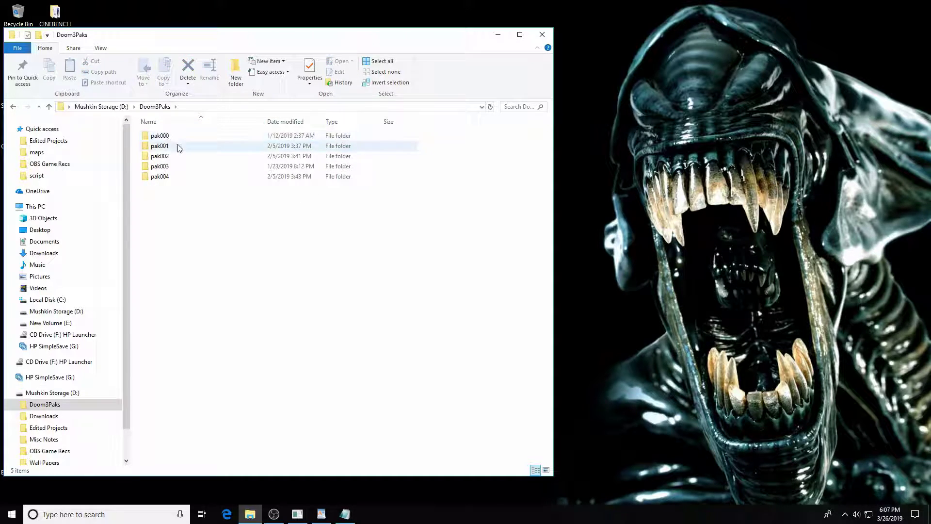
pyautogui.doubleClick(163, 140)
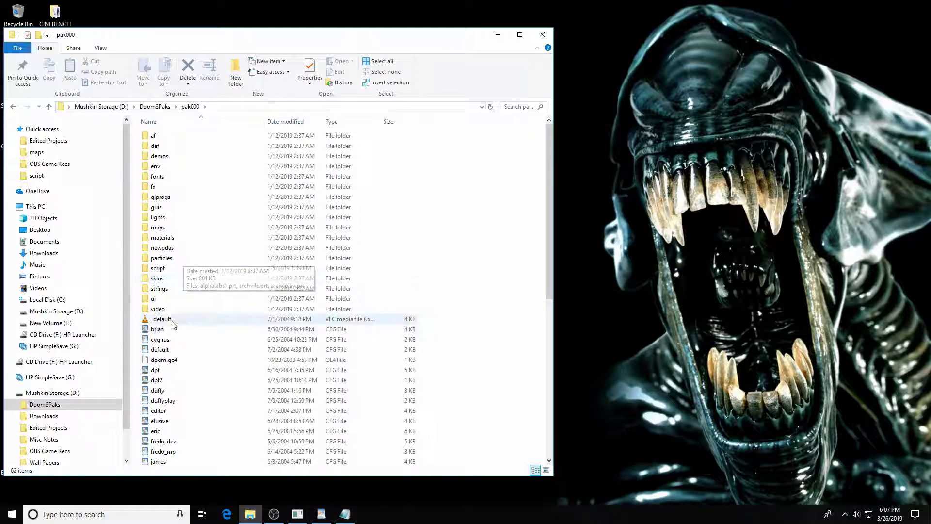
pyautogui.doubleClick(162, 268)
pyautogui.scroll(-3, 187, 267)
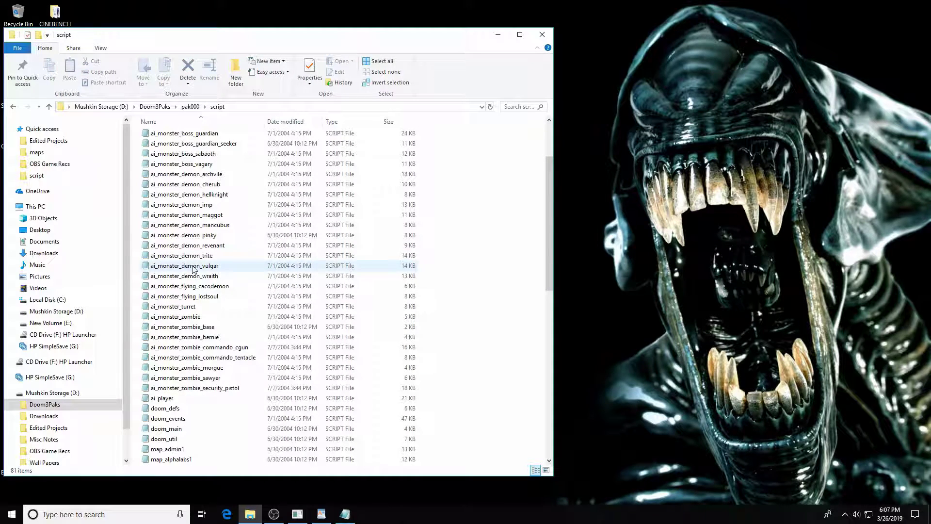
pyautogui.scroll(-4, 203, 279)
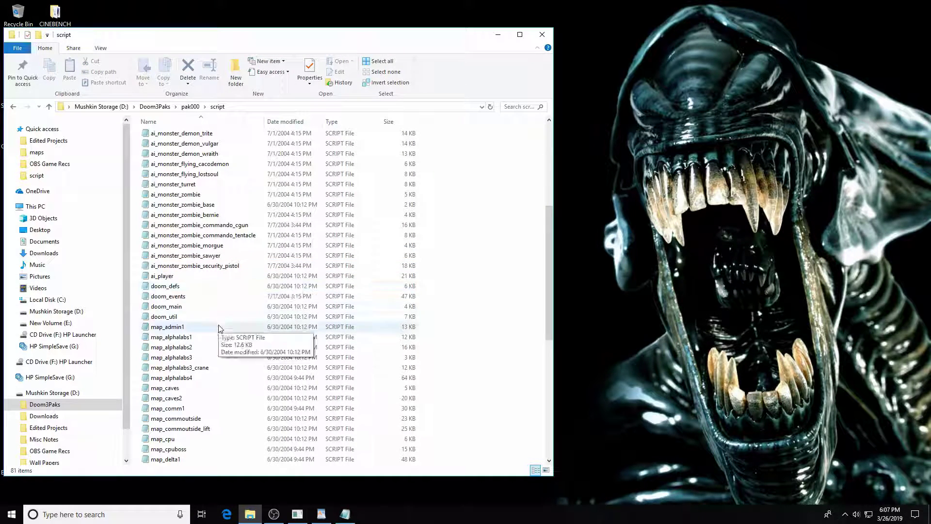
pyautogui.doubleClick(175, 419)
# Step: Examine the spectrum hallway section with its spectrum_move and spectrum_stop functions, and close the script
pyautogui.scroll(-3, 322, 271)
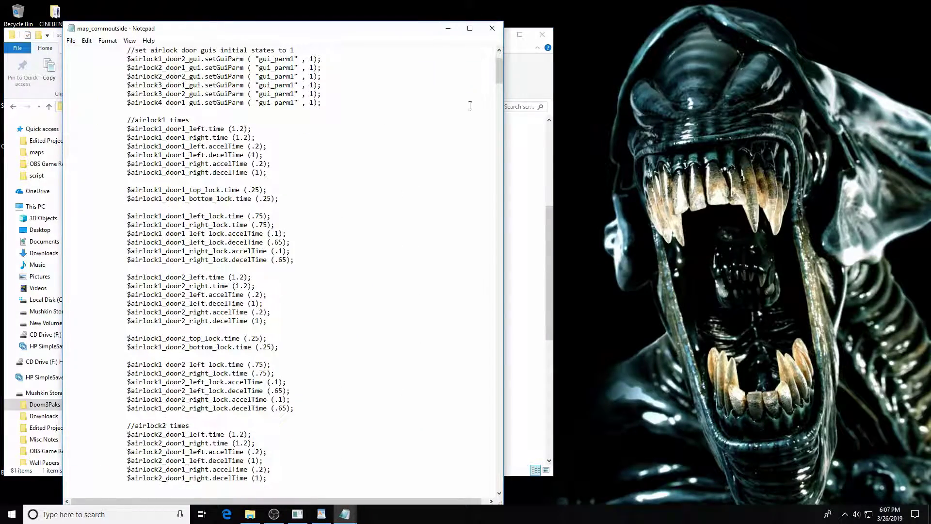
pyautogui.moveTo(499, 75); pyautogui.dragTo(518, 487)
pyautogui.scroll(6, 274, 353)
pyautogui.scroll(14, 275, 350)
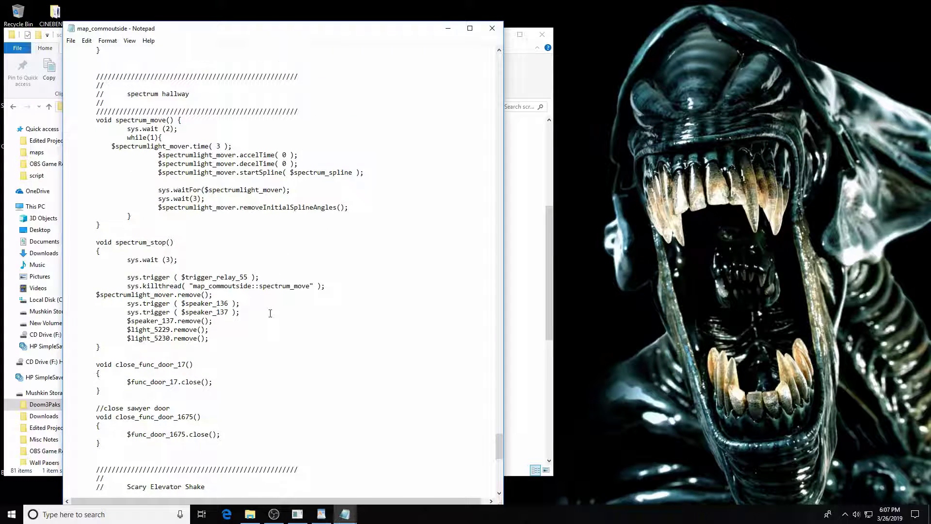
pyautogui.moveTo(93, 72); pyautogui.dragTo(270, 347)
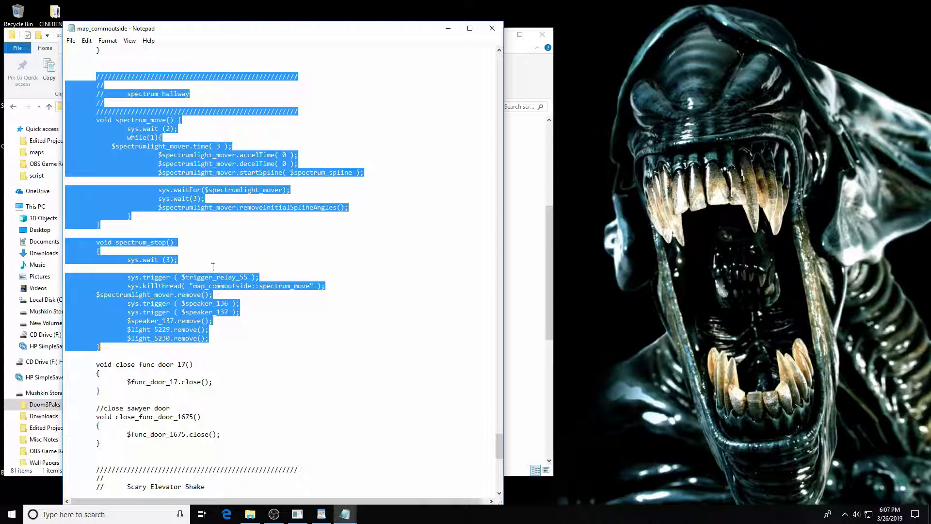
pyautogui.click(314, 117)
pyautogui.click(492, 28)
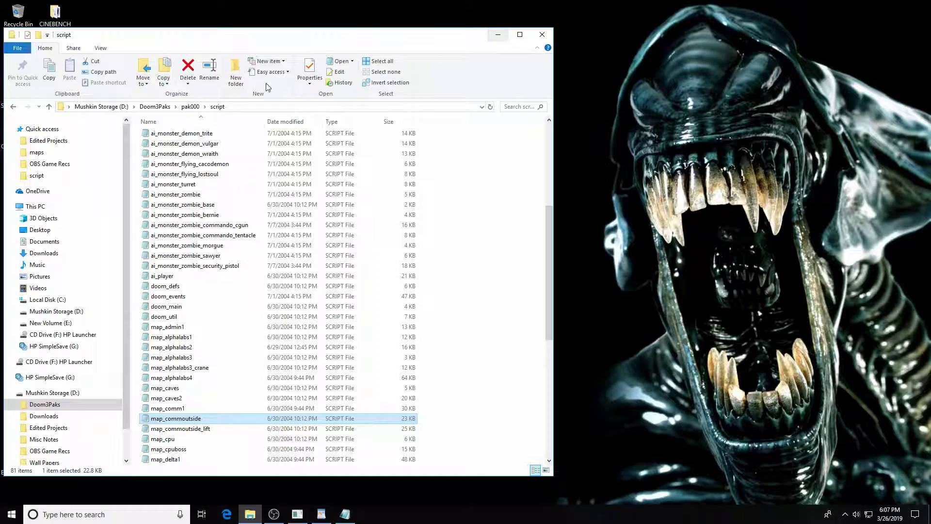
# Step: Return File Explorer to the root of drive D, minimize it and bring up the decals script in Notepad
pyautogui.click(154, 107)
pyautogui.click(116, 107)
pyautogui.click(498, 34)
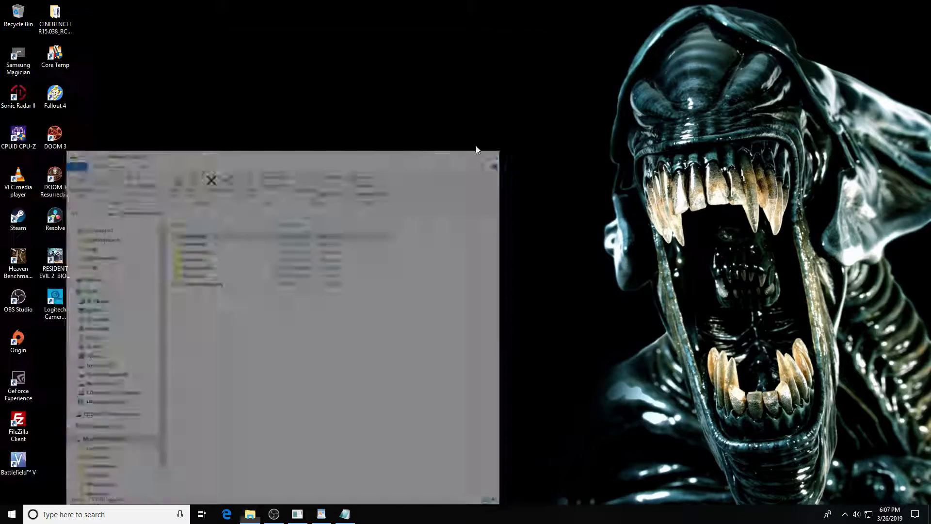
pyautogui.click(345, 514)
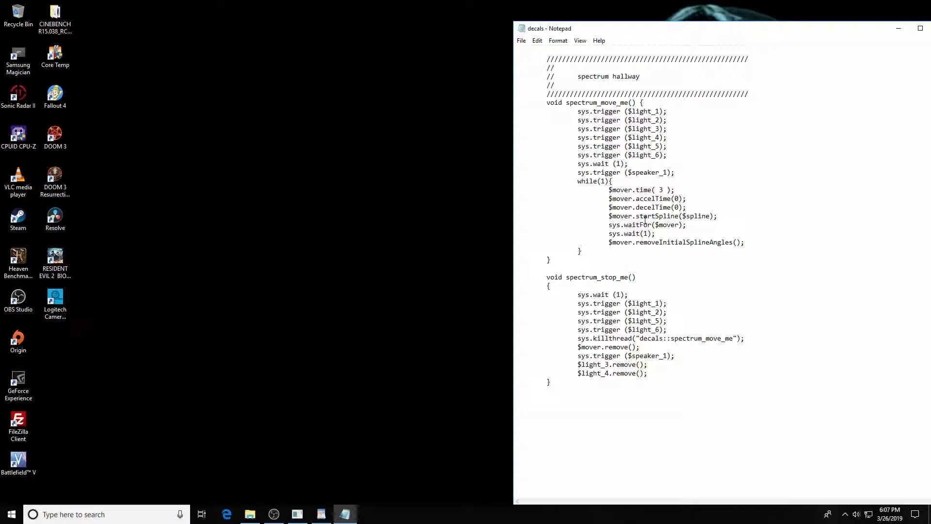
# Step: Open a new blank Notepad document and arrange it side by side with the decals script
pyautogui.moveTo(677, 29); pyautogui.dragTo(655, 14)
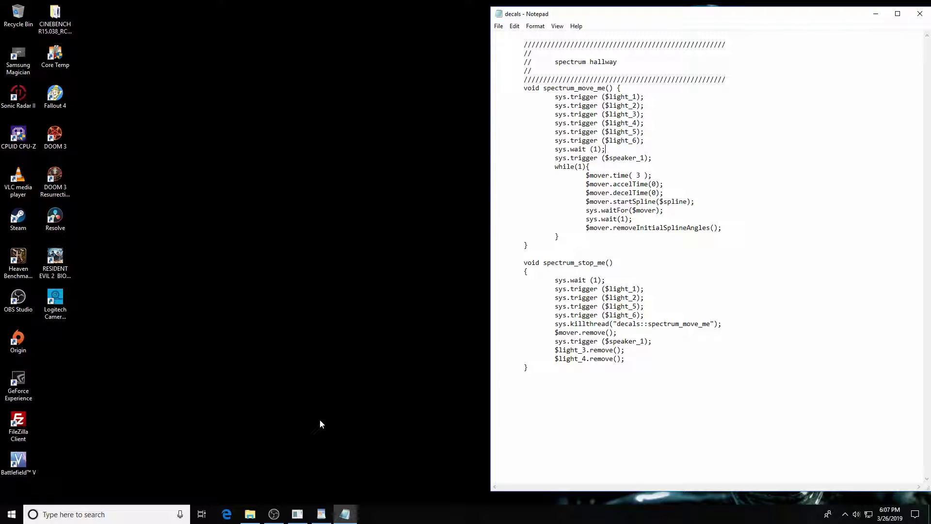
pyautogui.click(105, 514)
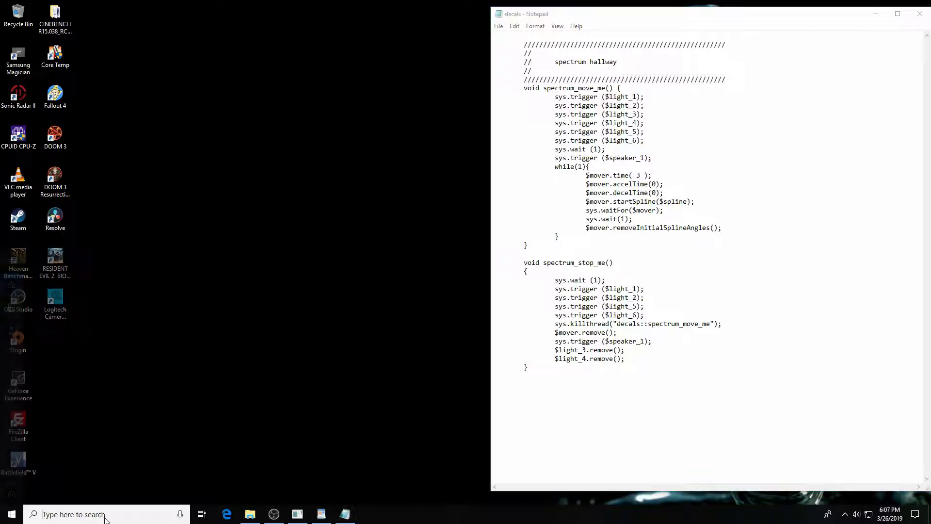
pyautogui.write('noe')
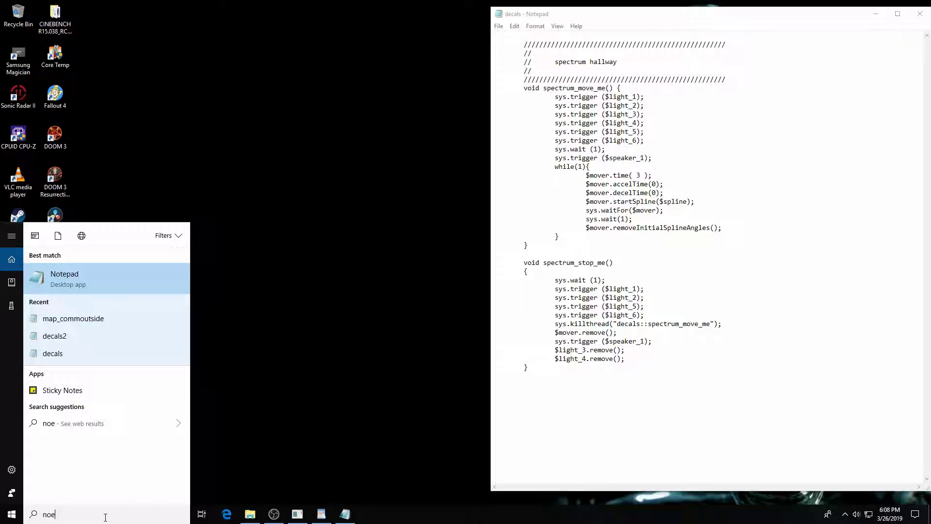
pyautogui.press('Return')
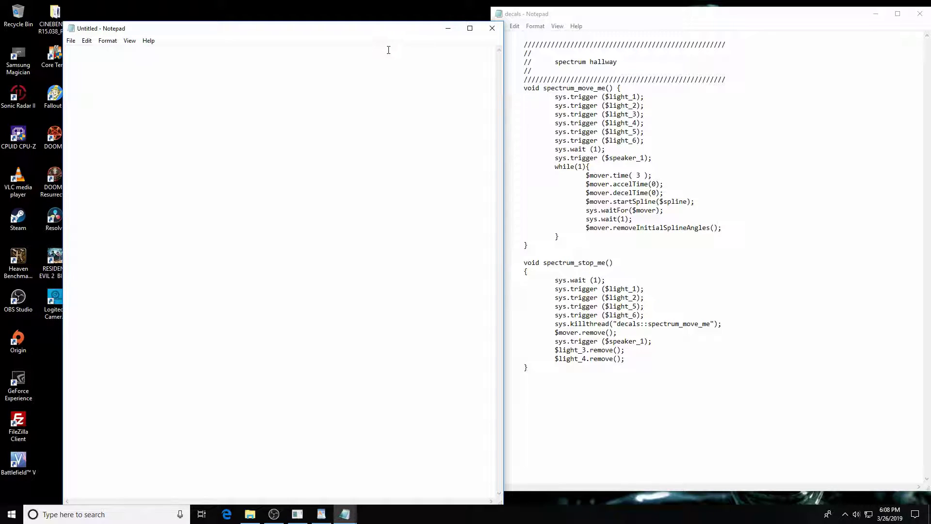
pyautogui.moveTo(385, 32); pyautogui.dragTo(366, 17)
pyautogui.moveTo(42, 140); pyautogui.dragTo(92, 151)
pyautogui.moveTo(392, 18); pyautogui.dragTo(398, 20)
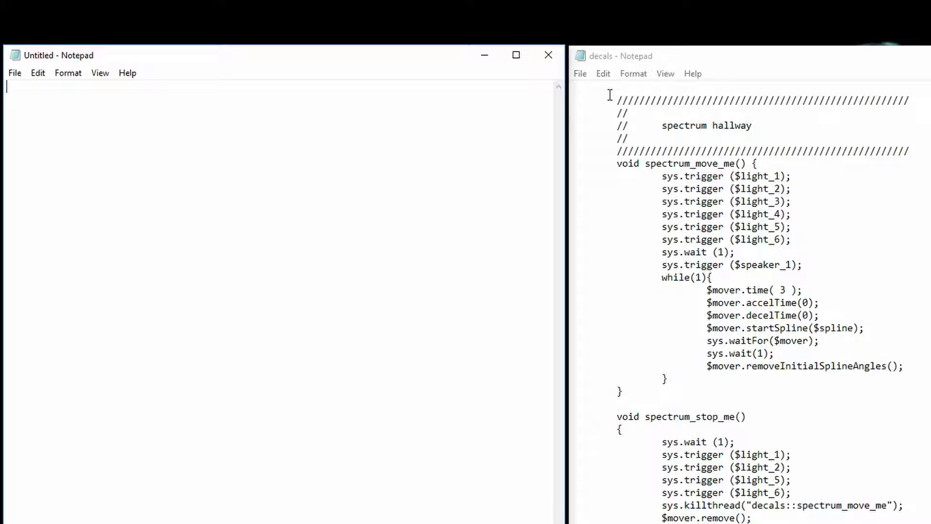
# Step: Copy the opening line "void spectrum_move_me() {" from the decals script into the blank document
pyautogui.moveTo(615, 100); pyautogui.dragTo(910, 151)
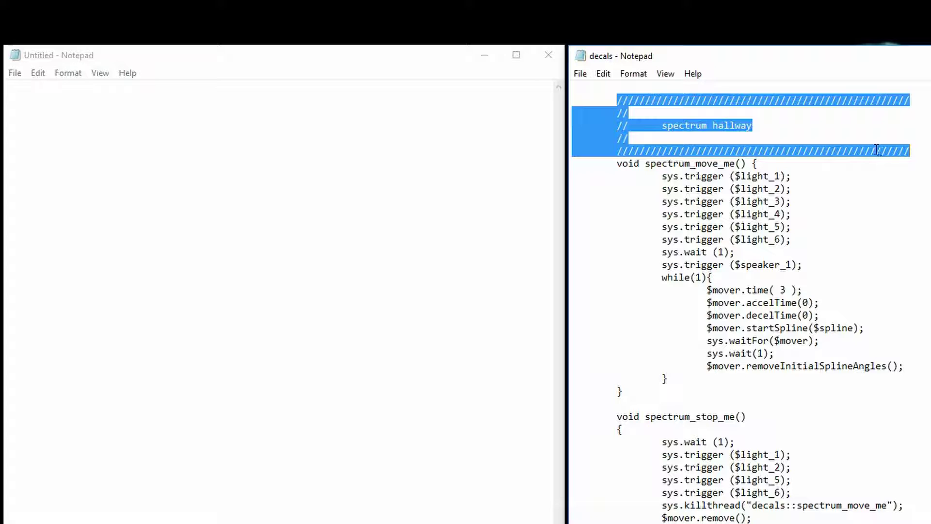
pyautogui.click(883, 215)
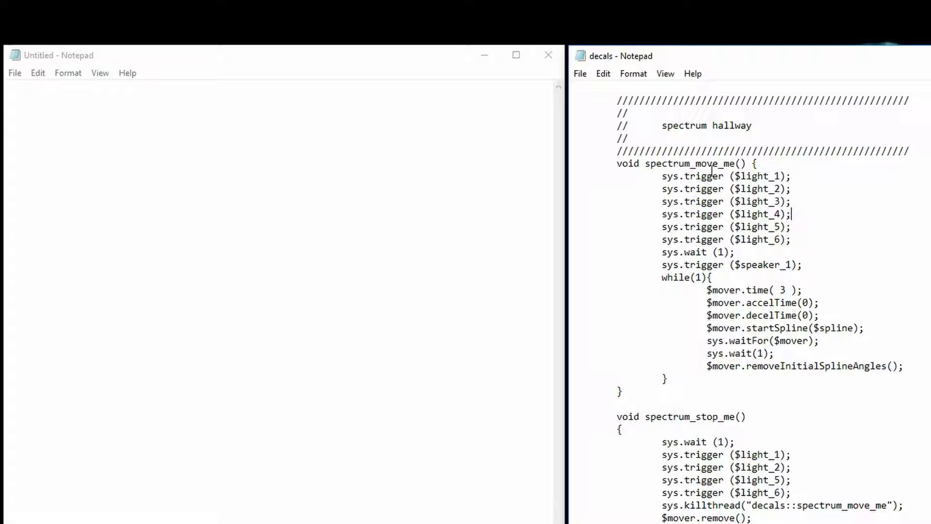
pyautogui.moveTo(616, 164); pyautogui.dragTo(759, 164)
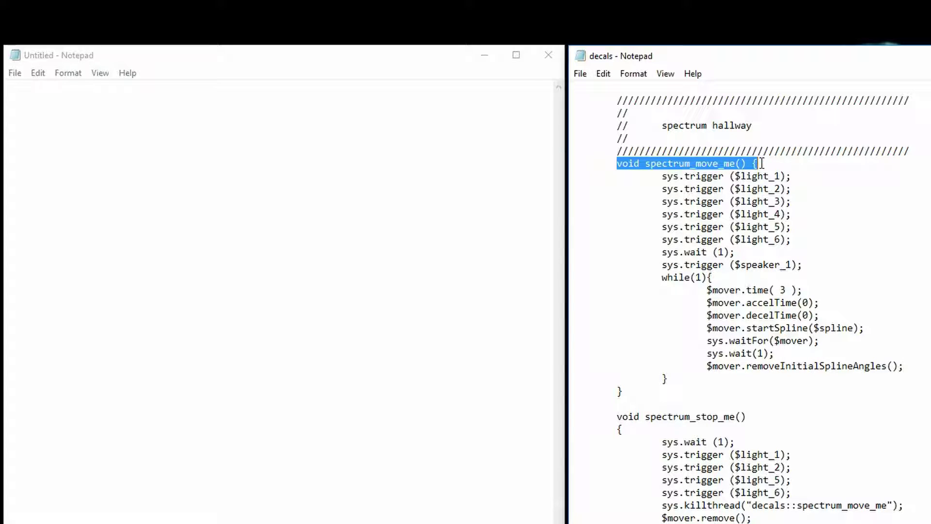
pyautogui.rightClick(759, 163)
pyautogui.click(778, 204)
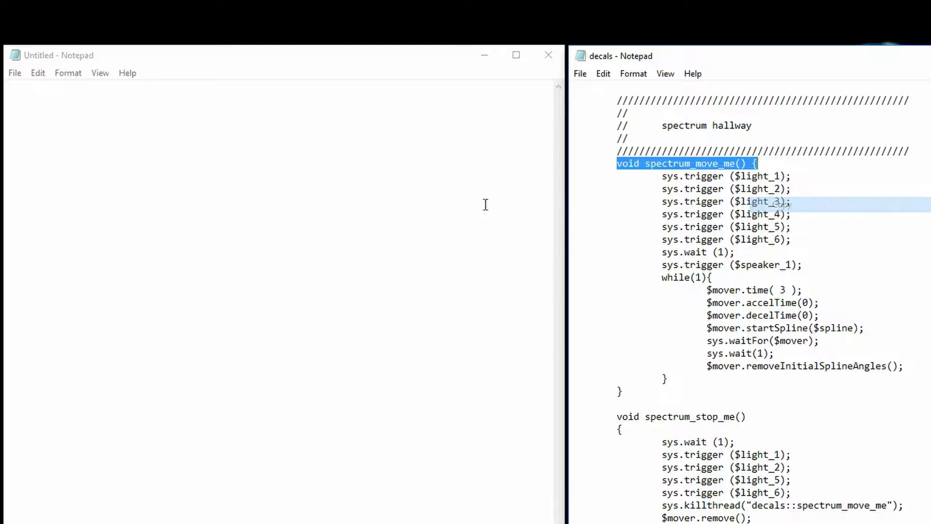
pyautogui.click(46, 127)
pyautogui.hotkey('ctrl', 'v')
pyautogui.press('Left')
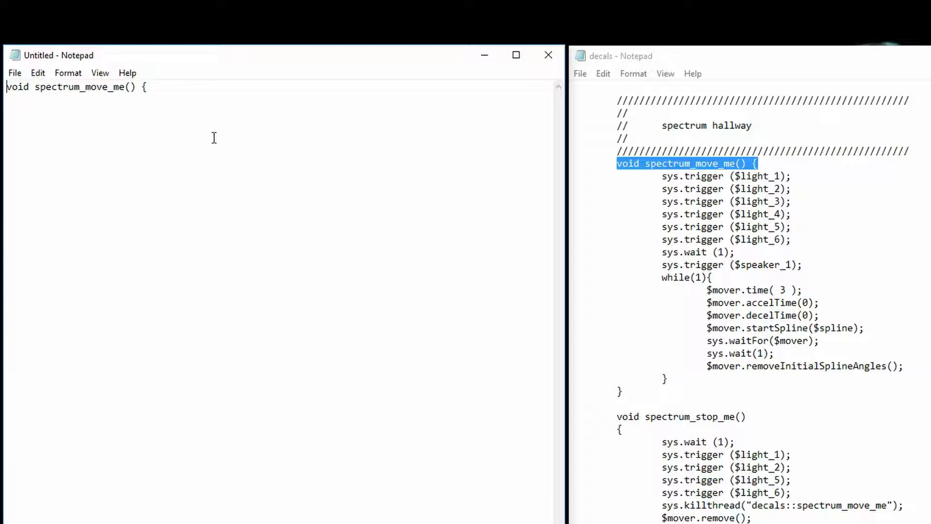
# Step: Add a blank line above the spectrum_move_me header and a closing brace a few lines below it
pyautogui.press('Return')
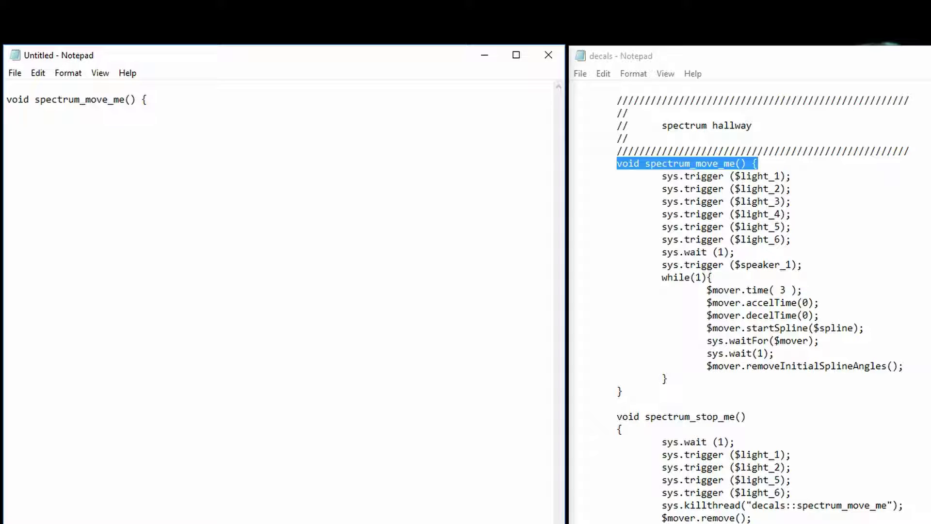
pyautogui.press('Return')
pyautogui.press('Return')
pyautogui.click(214, 138)
pyautogui.click(894, 205)
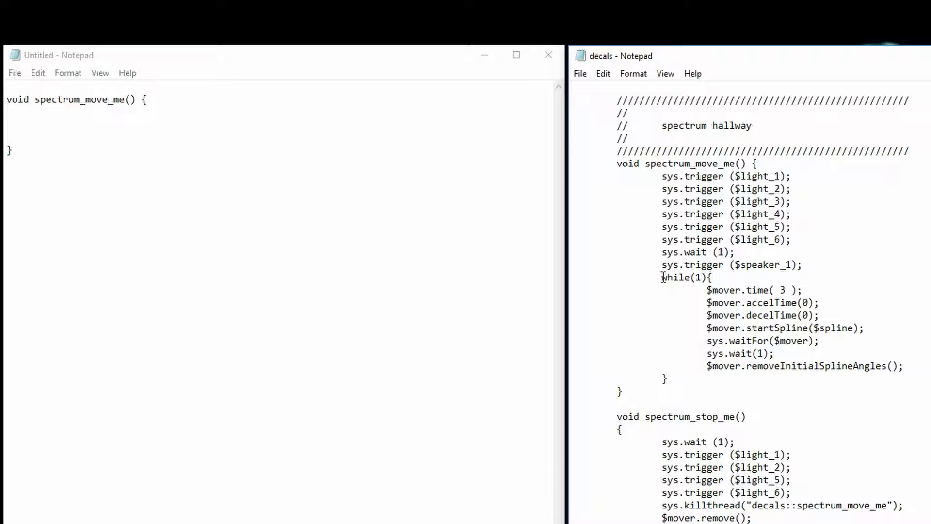
# Step: Copy the whole while(1) loop with its closing brace from the decals script into the new spectrum_move_me function
pyautogui.moveTo(661, 277); pyautogui.dragTo(724, 372)
pyautogui.rightClick(698, 328)
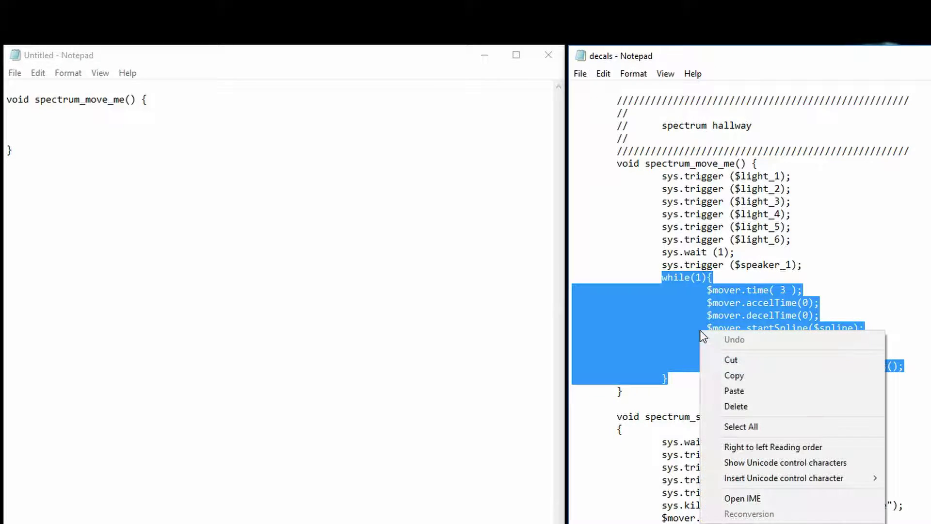
pyautogui.click(733, 375)
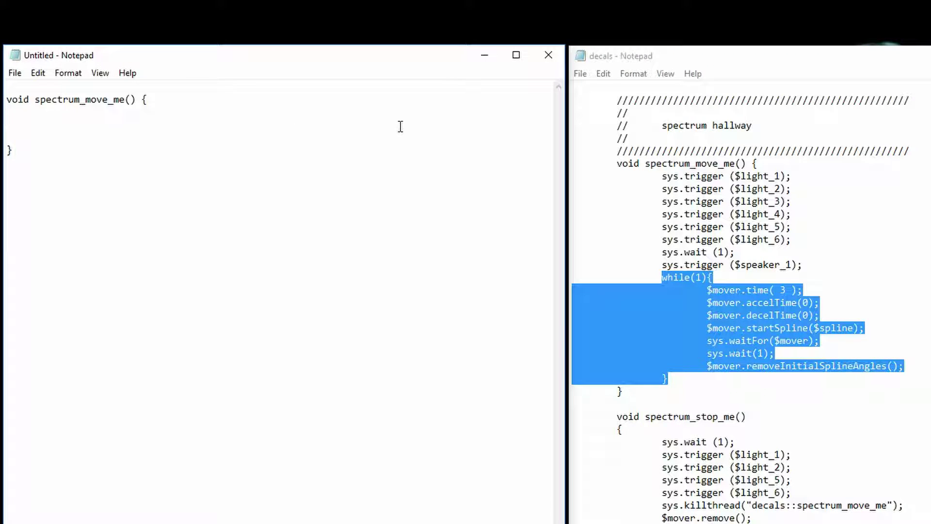
pyautogui.hotkey('ctrl', 'v')
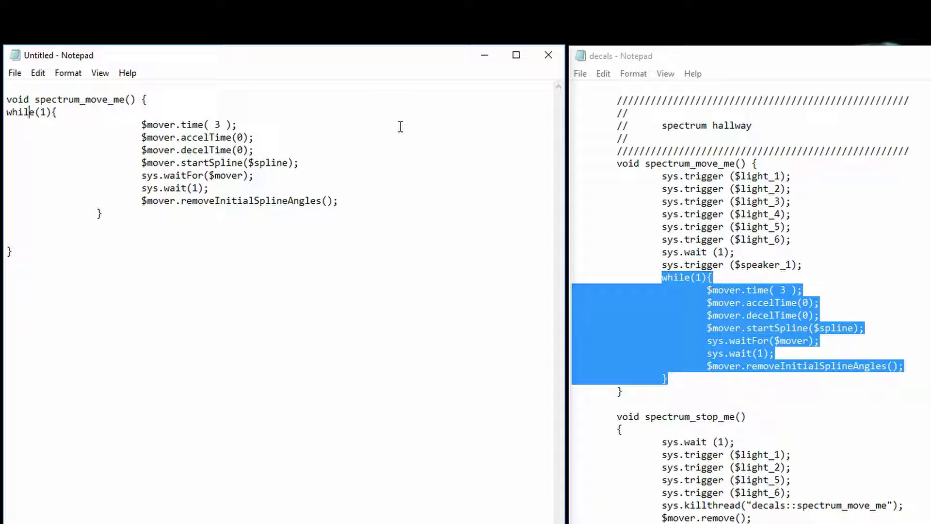
# Step: Insert a blank line above while(1){ and indent it by three tabs to align with the $mover lines
pyautogui.press('Tab')
pyautogui.press('Tab')
pyautogui.press('Tab')
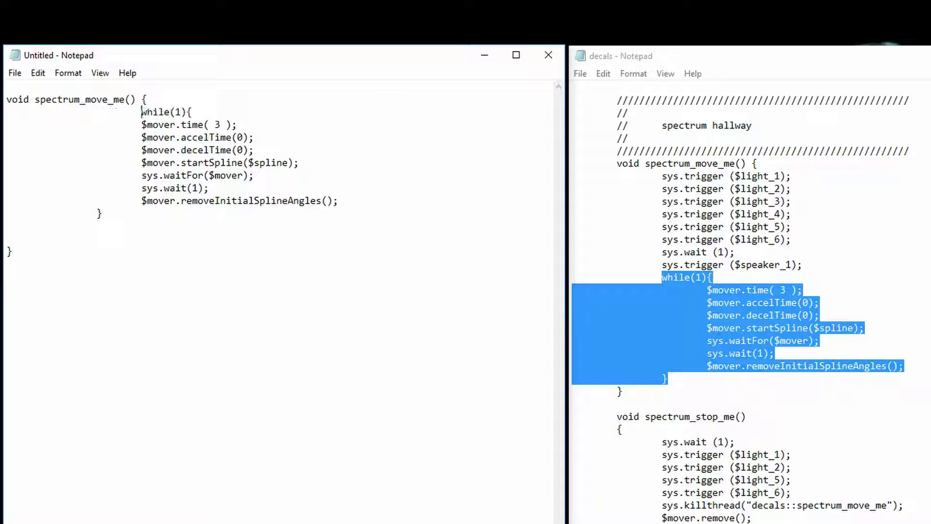
pyautogui.press('Return')
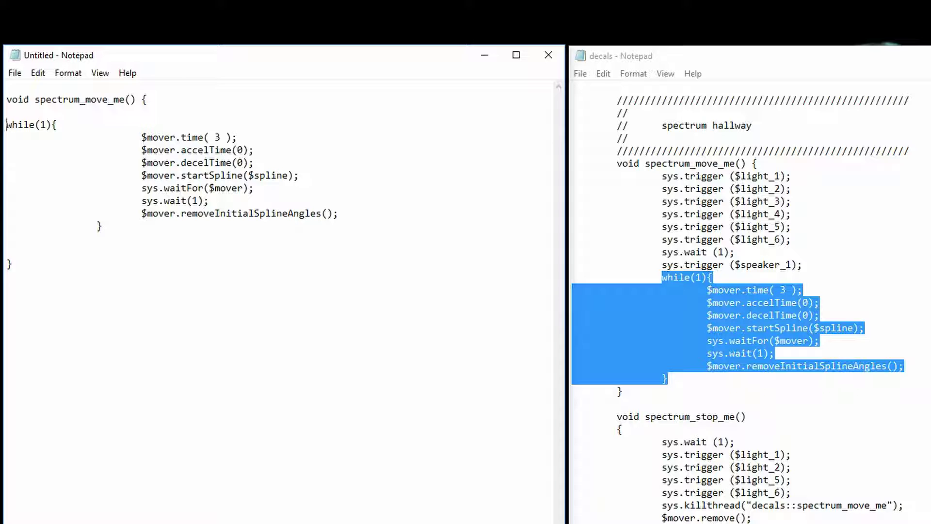
pyautogui.press('Tab')
pyautogui.press('Tab')
pyautogui.press('Tab')
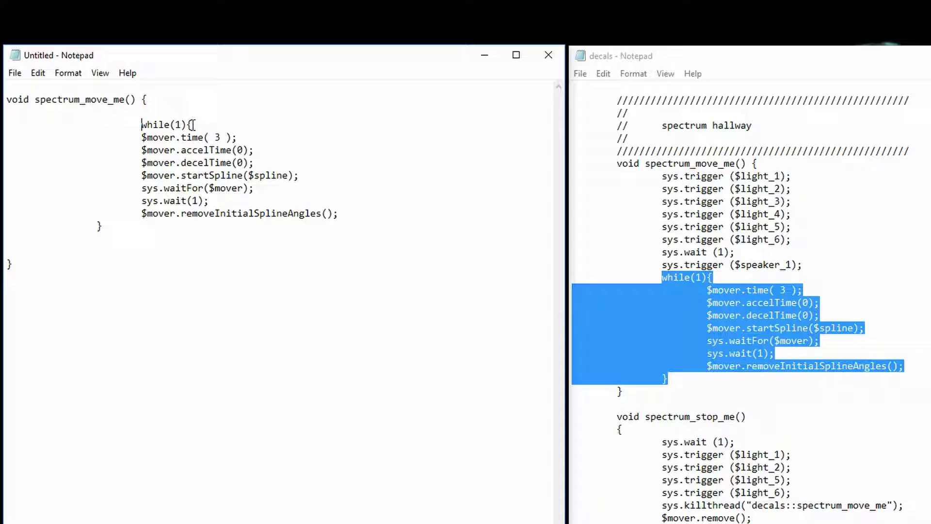
# Step: Examine the loop's braces and its startSpline and removeInitialSplineAngles lines in the new script
pyautogui.moveTo(94, 225); pyautogui.dragTo(104, 226)
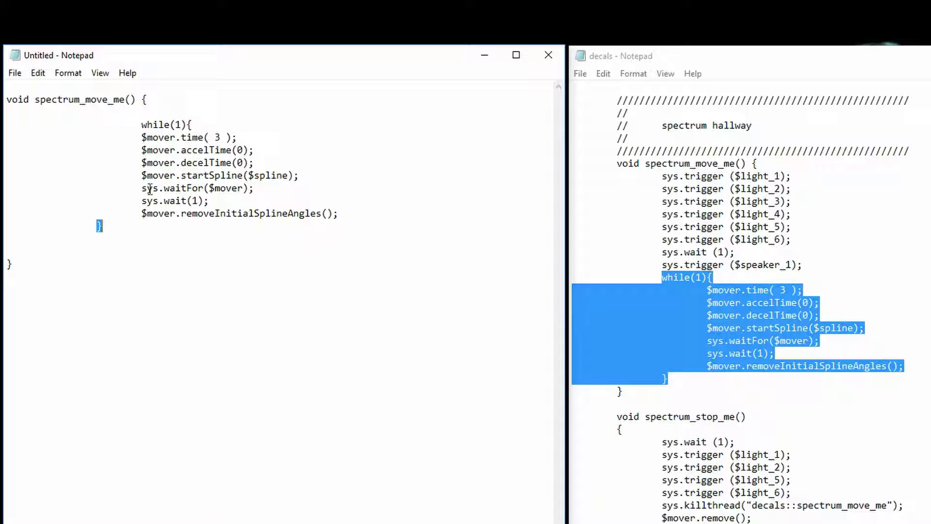
pyautogui.click(190, 125)
pyautogui.moveTo(183, 179); pyautogui.dragTo(242, 177)
pyautogui.click(219, 195)
pyautogui.click(295, 176)
pyautogui.moveTo(182, 214); pyautogui.dragTo(239, 213)
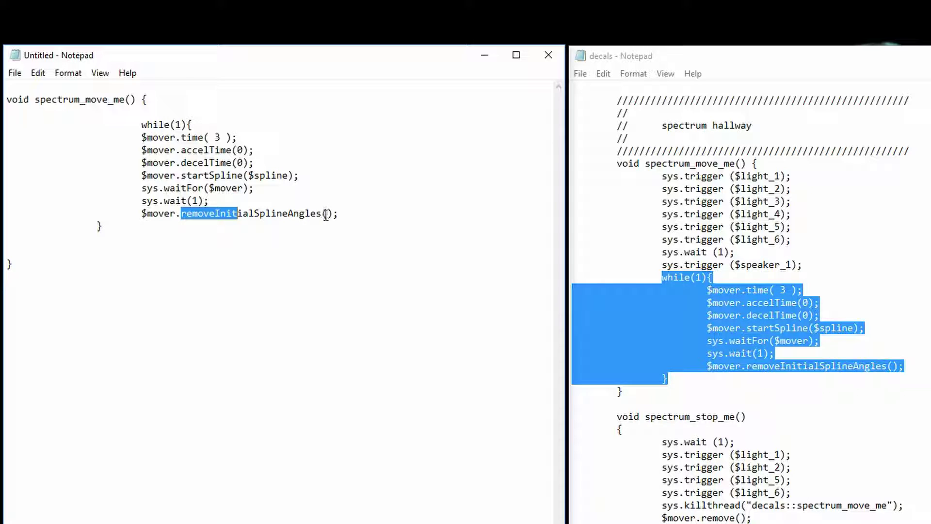
pyautogui.click(335, 249)
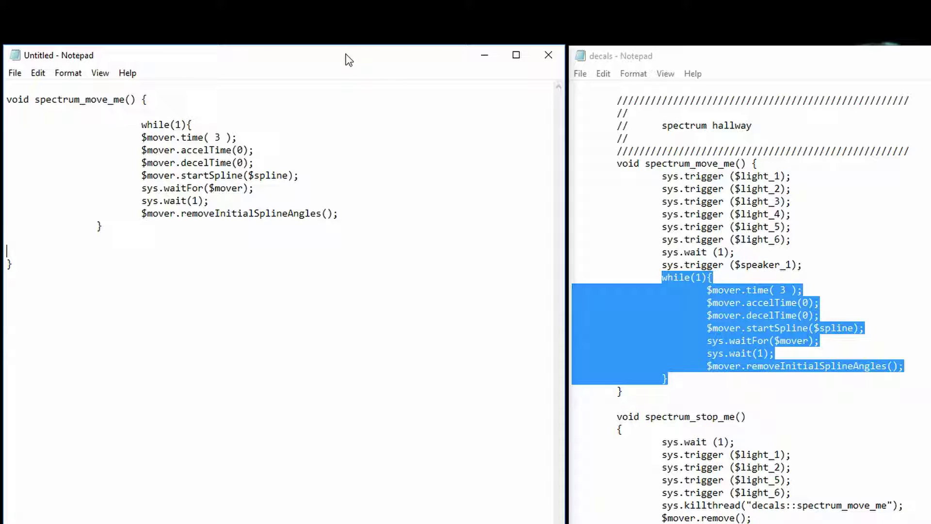
# Step: Save the new script as decals2.script in Doom 3\base\maps, close it and minimize the decals script
pyautogui.click(14, 73)
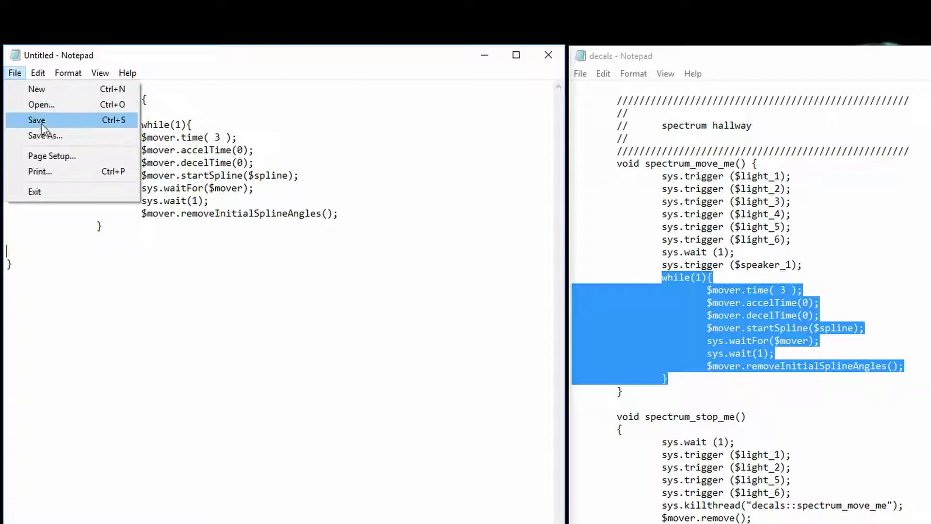
pyautogui.click(45, 139)
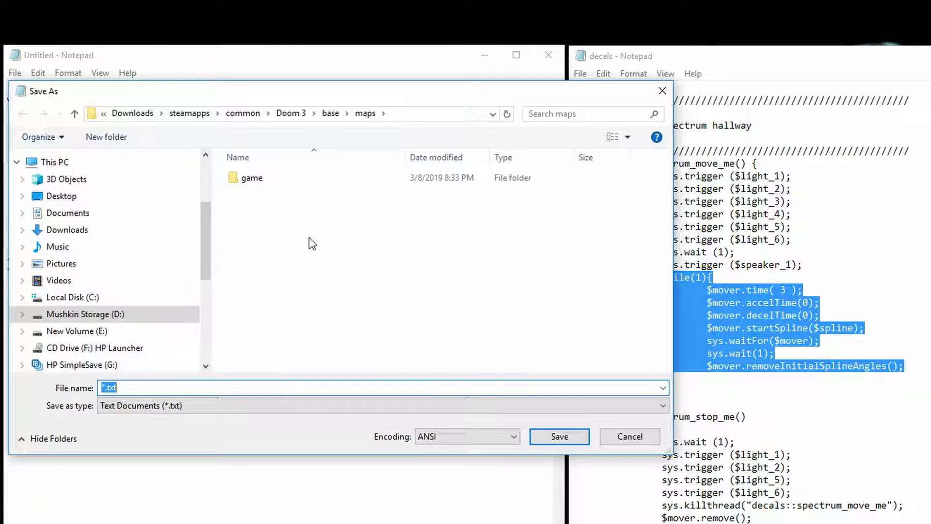
pyautogui.moveTo(334, 93); pyautogui.dragTo(327, 280)
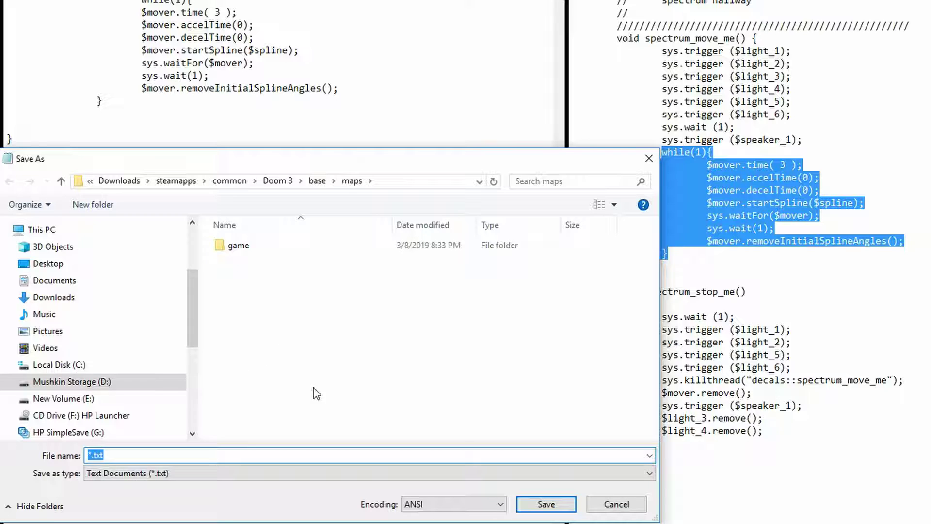
pyautogui.click(229, 182)
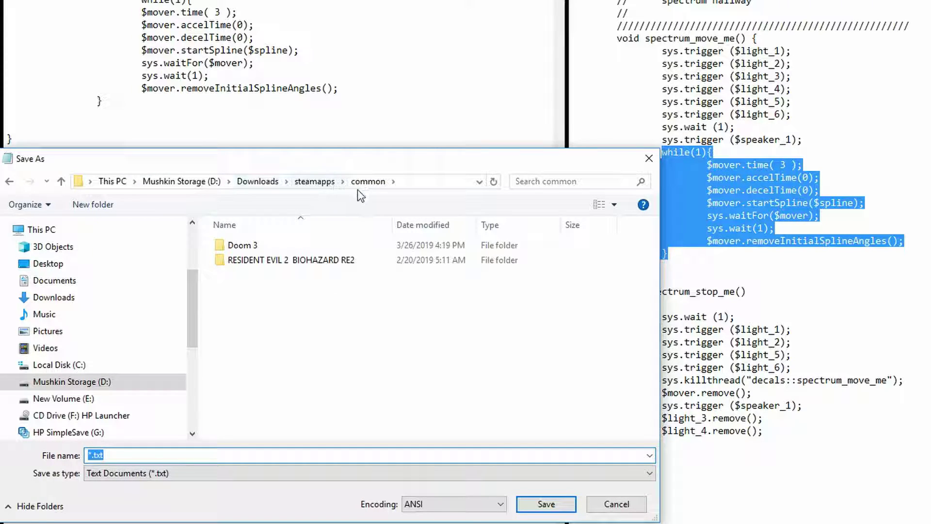
pyautogui.doubleClick(239, 245)
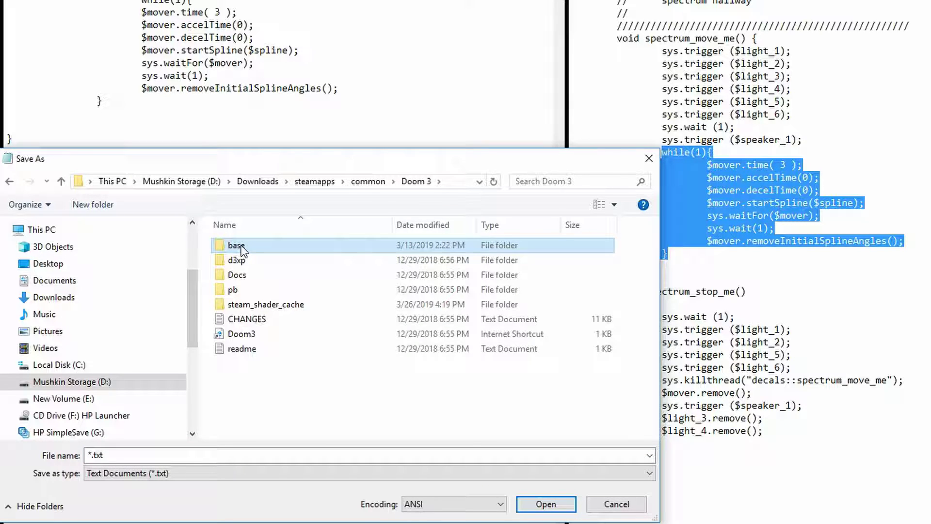
pyautogui.doubleClick(241, 246)
pyautogui.doubleClick(238, 246)
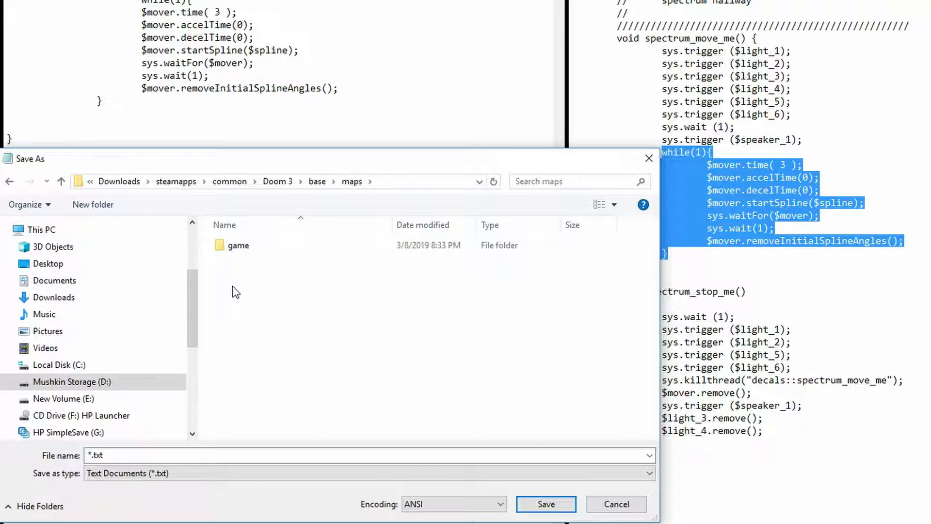
pyautogui.click(127, 455)
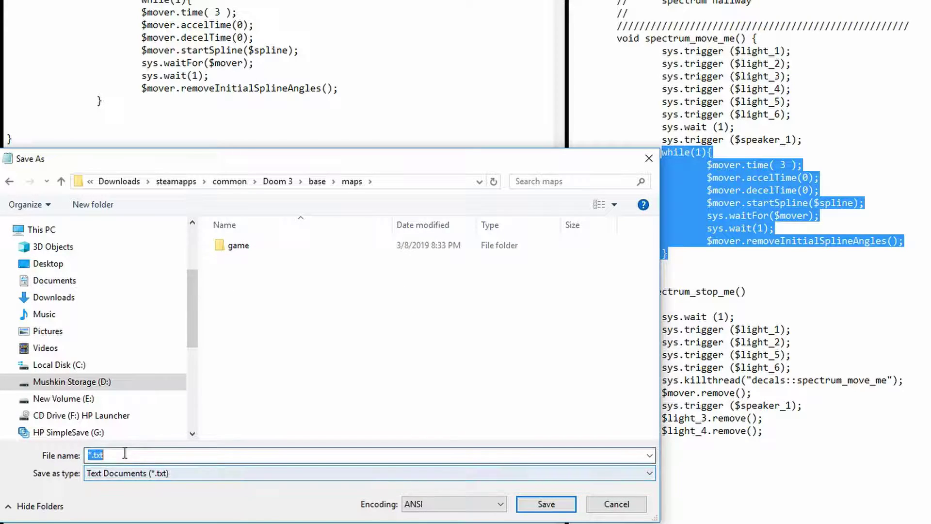
pyautogui.write('decals2.script')
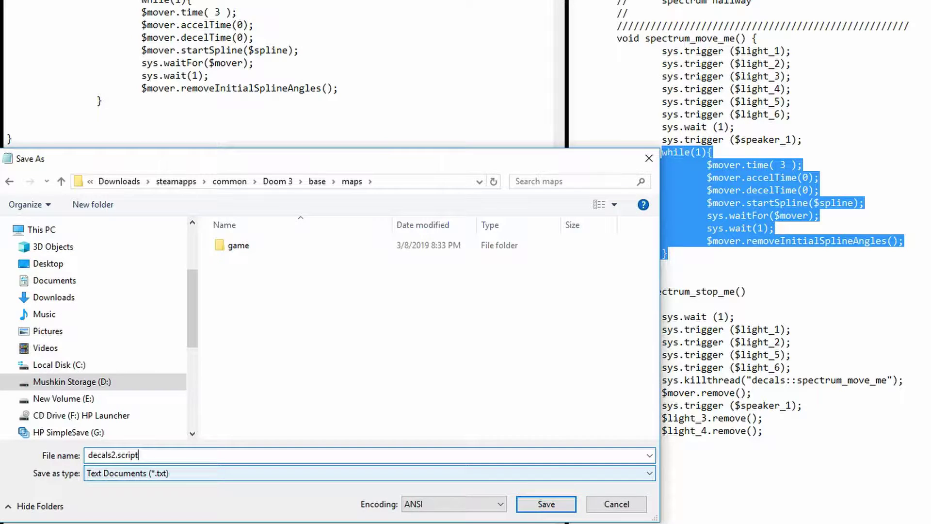
pyautogui.press('Return')
pyautogui.click(476, 13)
pyautogui.click(876, 14)
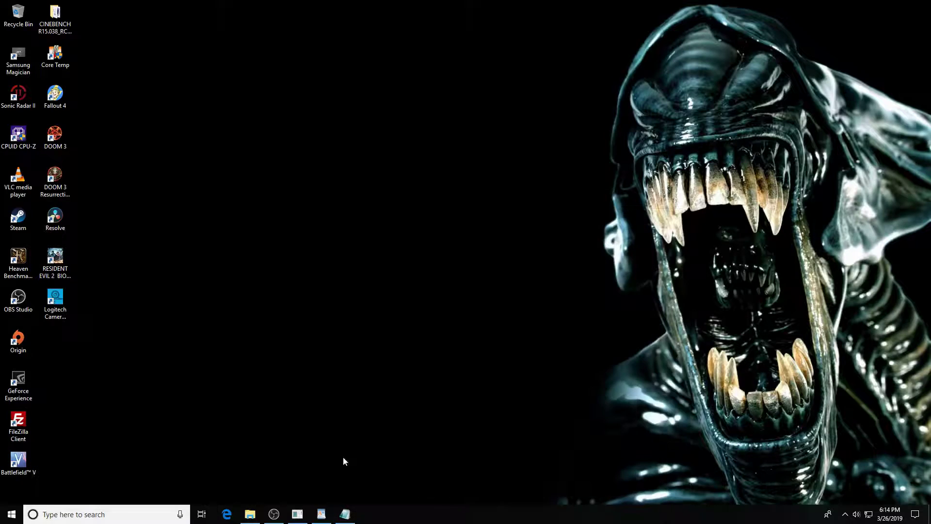
# Step: In File Explorer, go to Downloads\steamapps\common\Doom 3\base\maps on drive D, open the decals2 script to check its contents, and close it
pyautogui.click(250, 514)
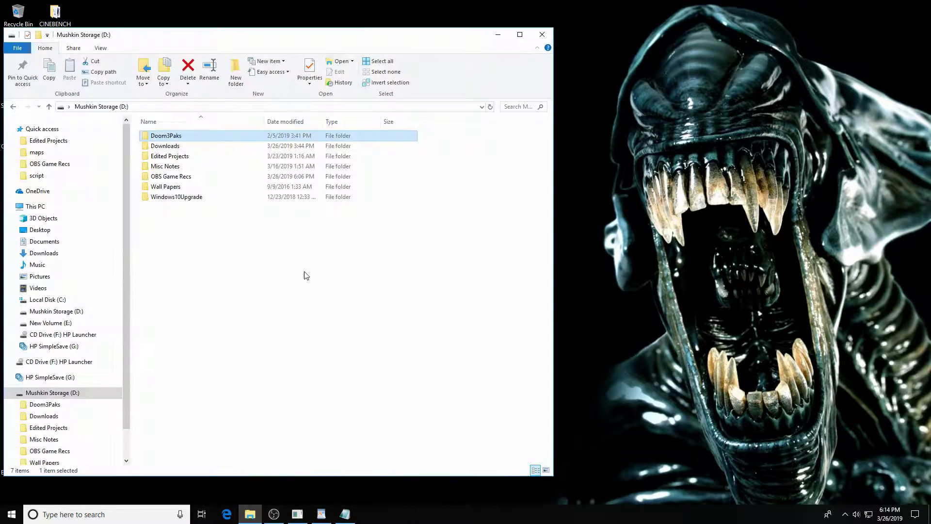
pyautogui.doubleClick(178, 146)
pyautogui.doubleClick(177, 146)
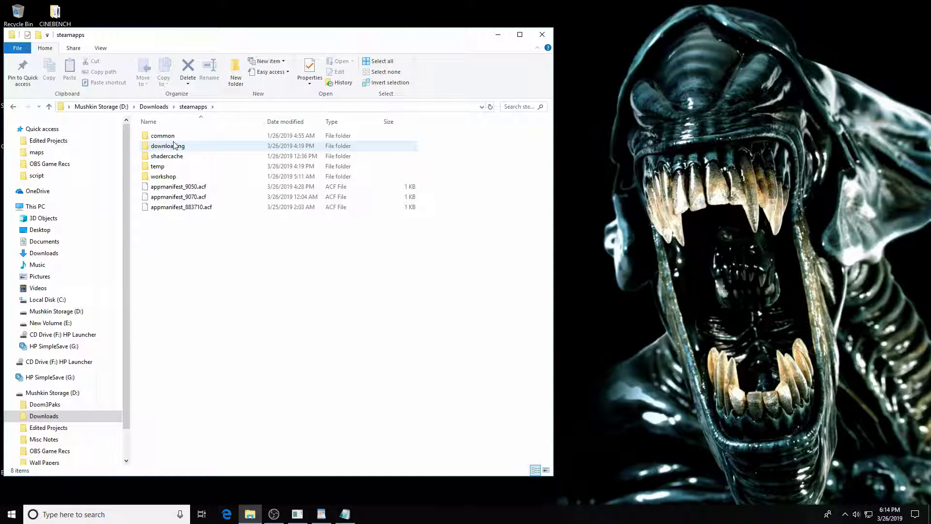
pyautogui.doubleClick(170, 136)
pyautogui.doubleClick(170, 136)
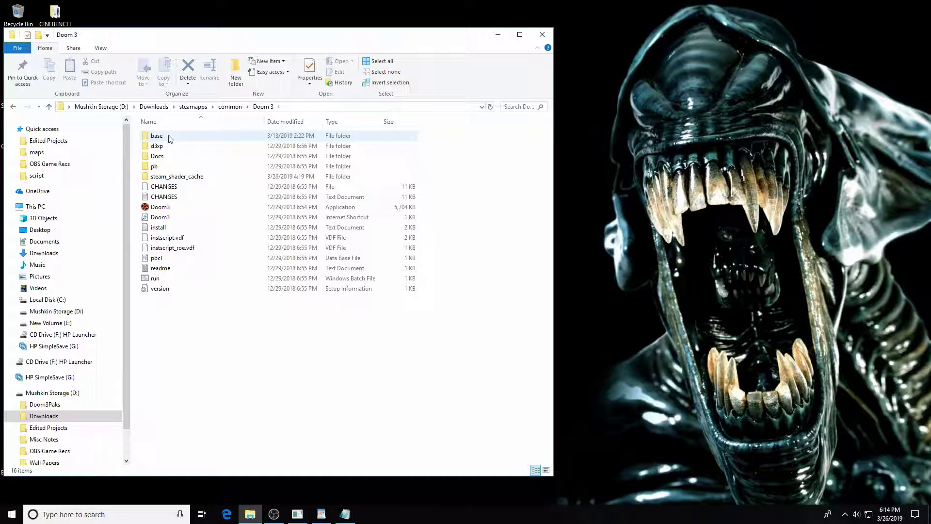
pyautogui.doubleClick(165, 136)
pyautogui.doubleClick(167, 136)
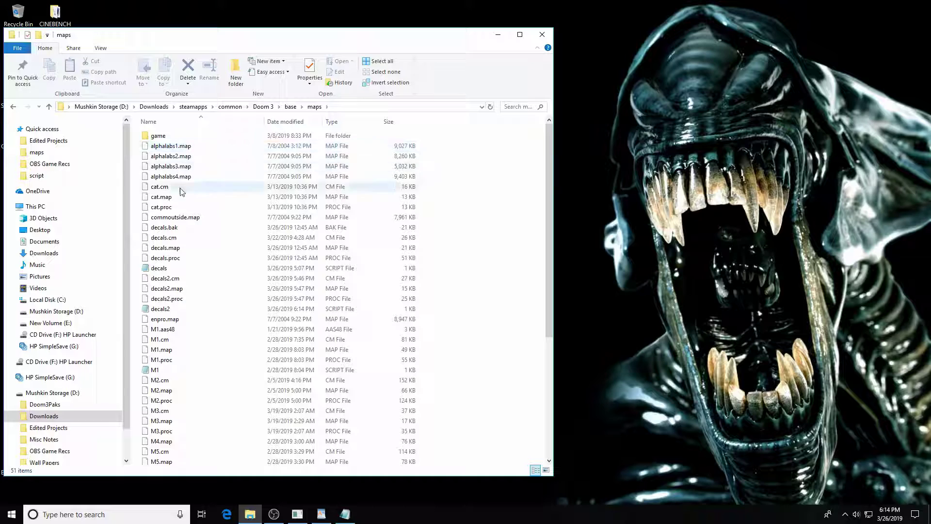
pyautogui.doubleClick(162, 309)
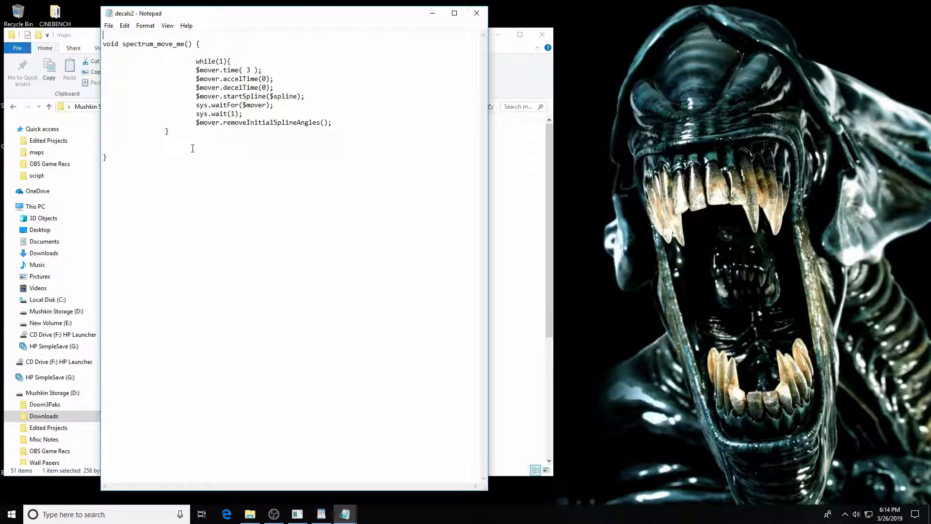
pyautogui.click(474, 14)
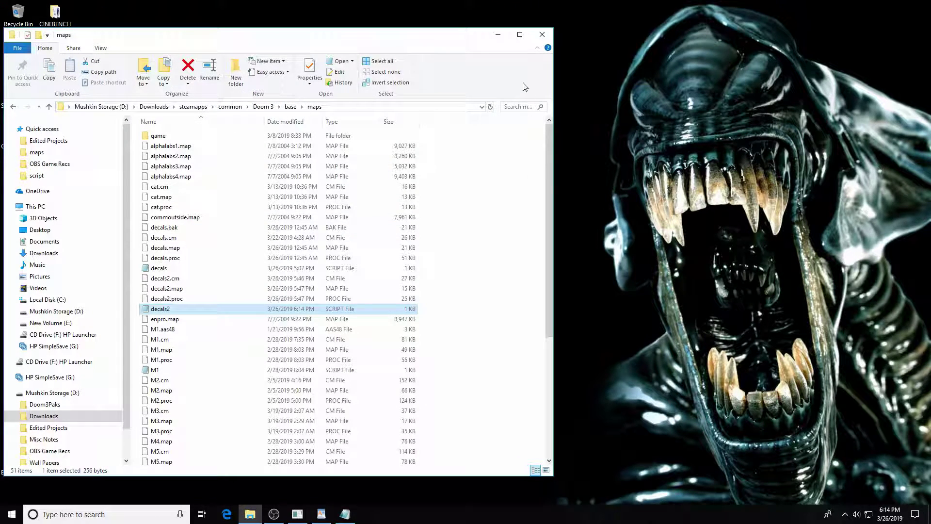
# Step: Minimize the maps folder, switch to DOOMEdit, start the game view and load the map decals2 from the console
pyautogui.click(499, 34)
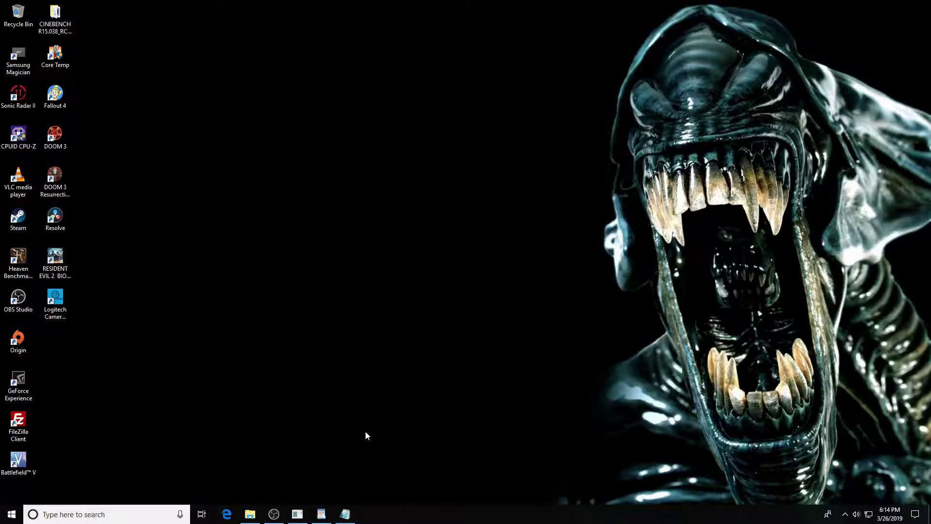
pyautogui.click(297, 514)
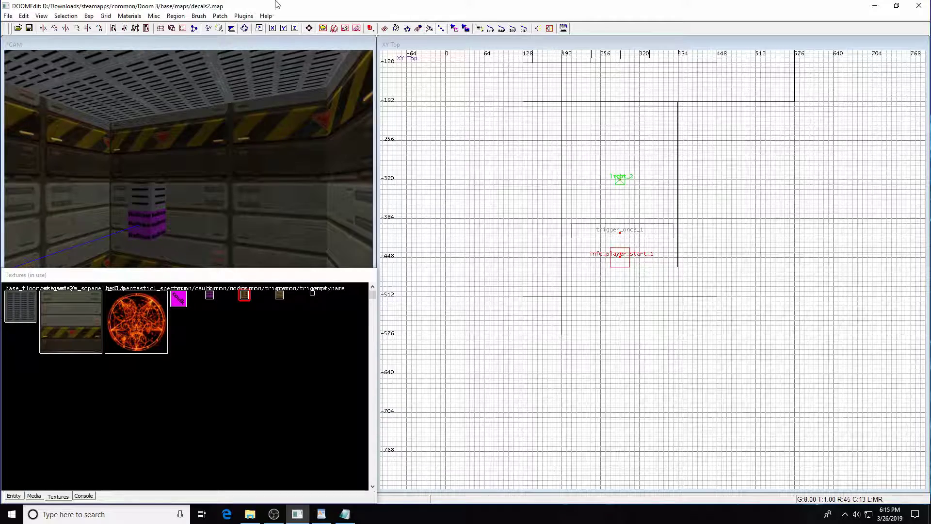
pyautogui.press('F2')
pyautogui.press('`')
pyautogui.press('`')
pyautogui.write('quit')
pyautogui.press('Up')
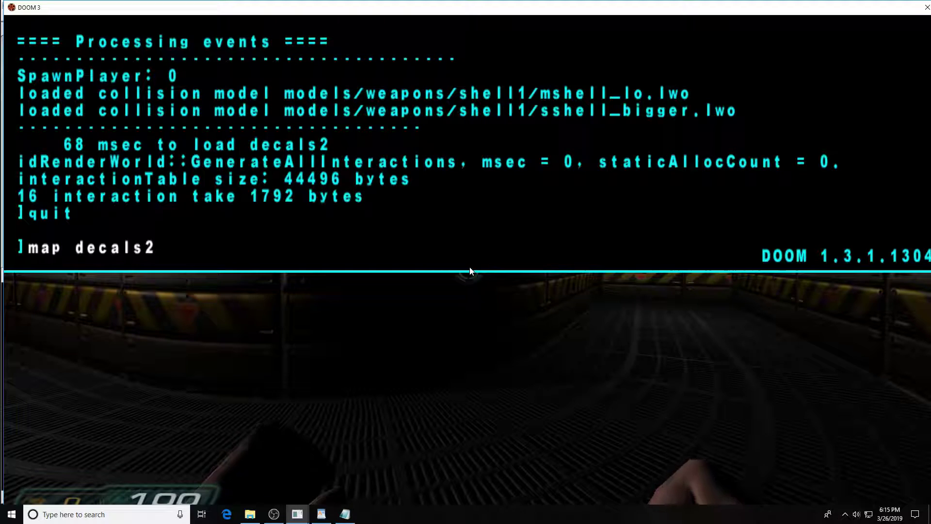
pyautogui.press('Return')
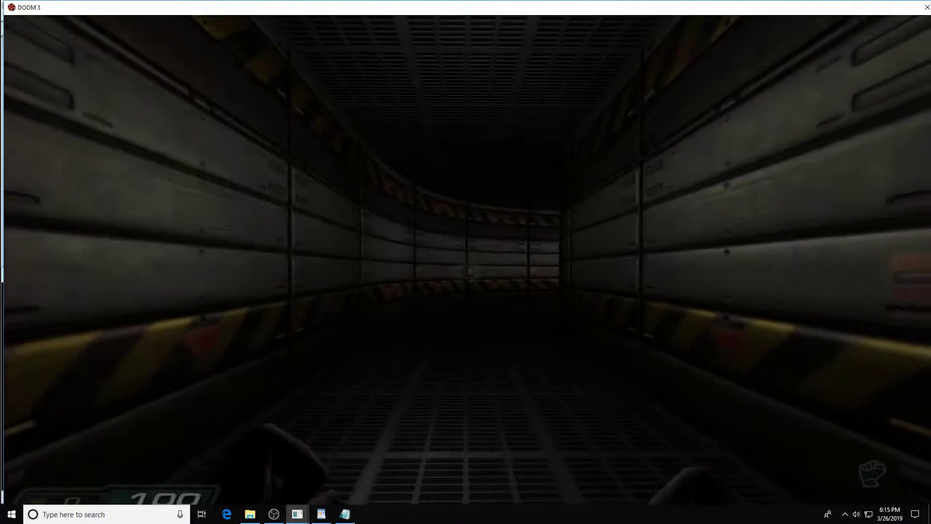
# Step: Walk through the trigger into the curved corridor and watch how the mover travels along the spline
pyautogui.press('w')
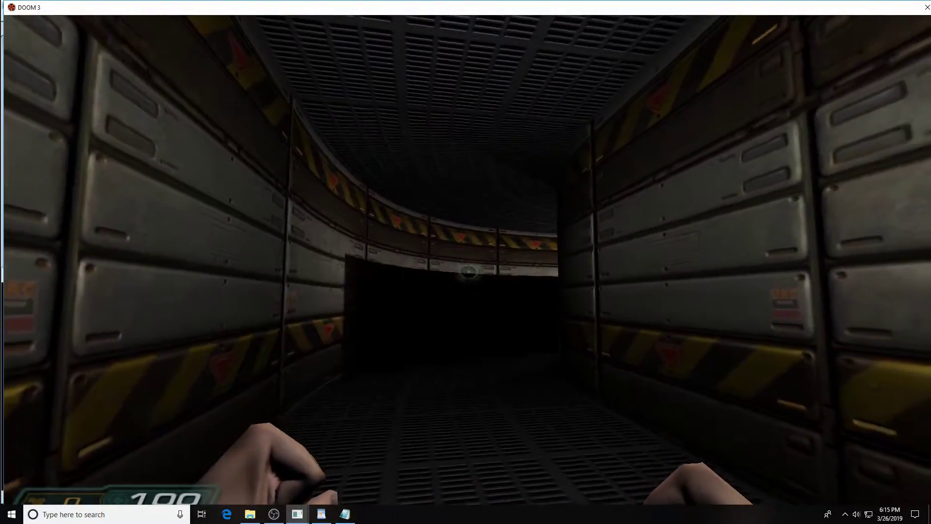
pyautogui.press('Right')
pyautogui.press('w')
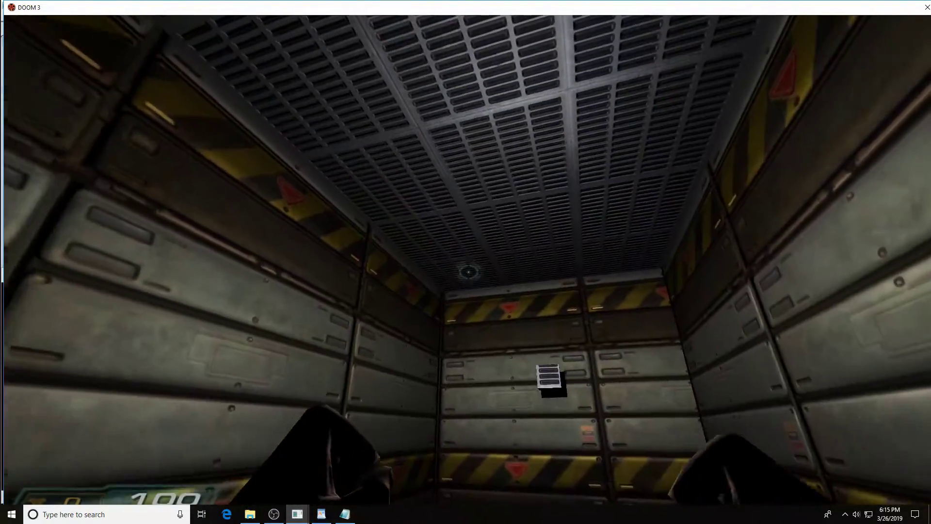
pyautogui.press('Left')
pyautogui.press('w')
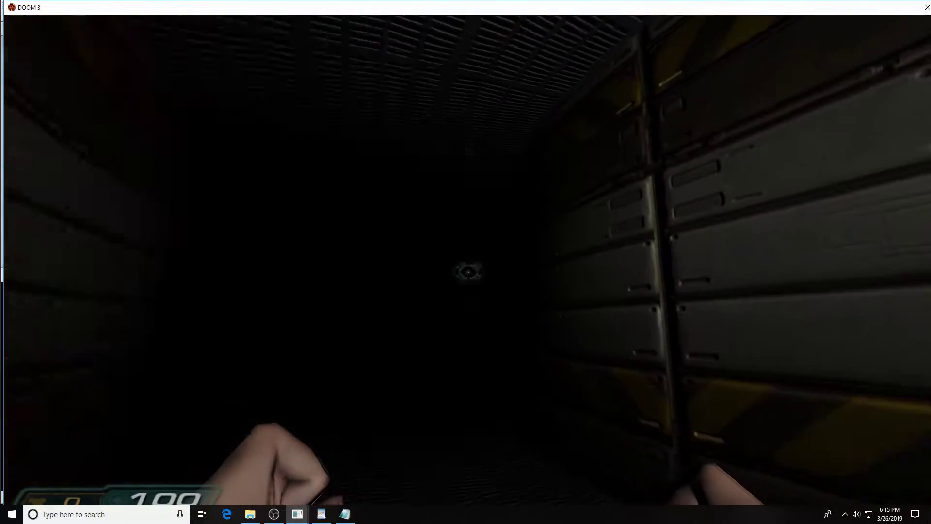
pyautogui.press('Right')
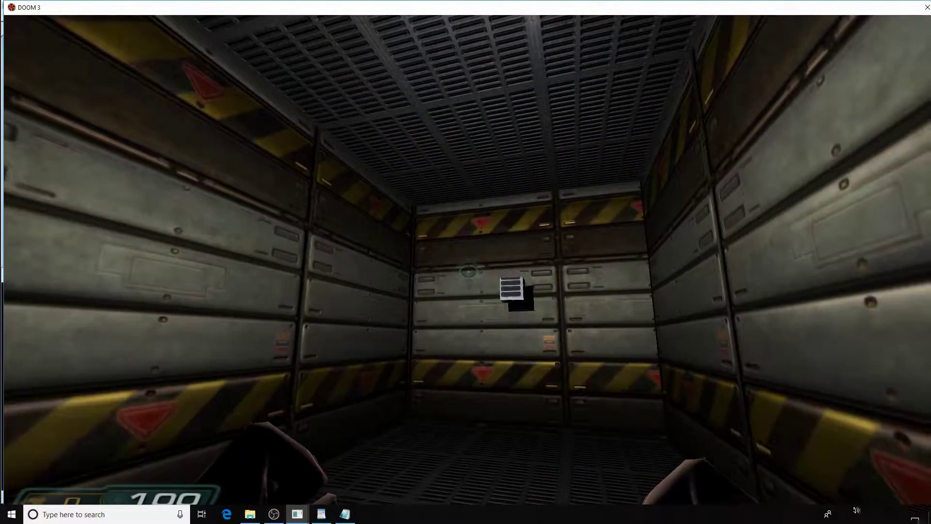
pyautogui.press('w')
pyautogui.press('Left')
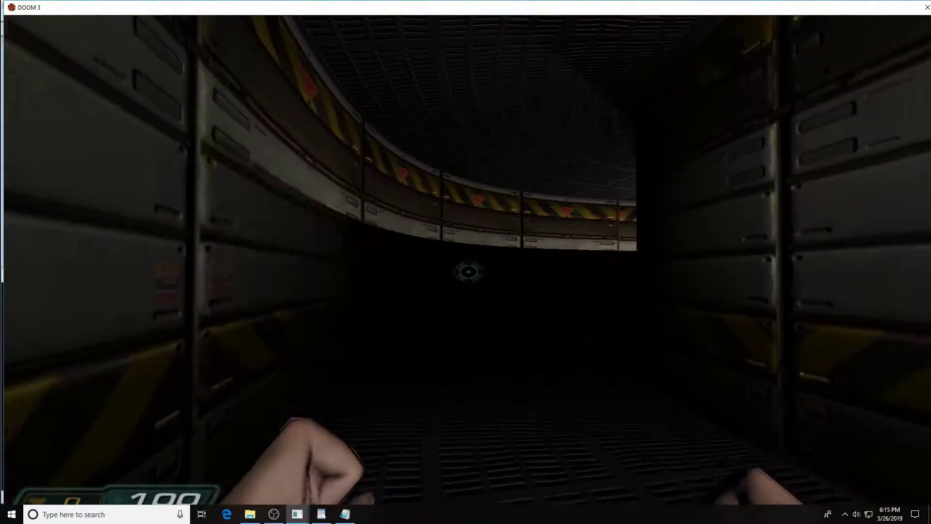
pyautogui.press('Right')
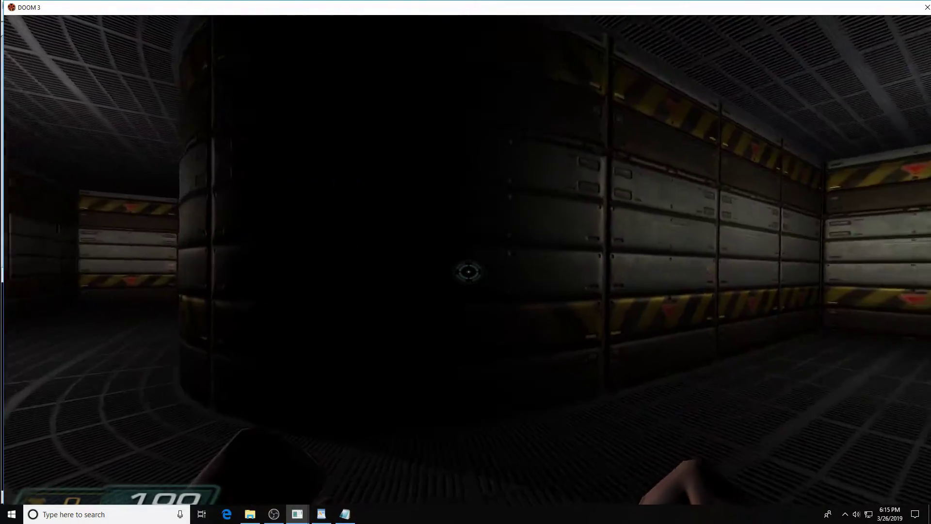
pyautogui.press('Right')
pyautogui.press('Up')
pyautogui.press('Left')
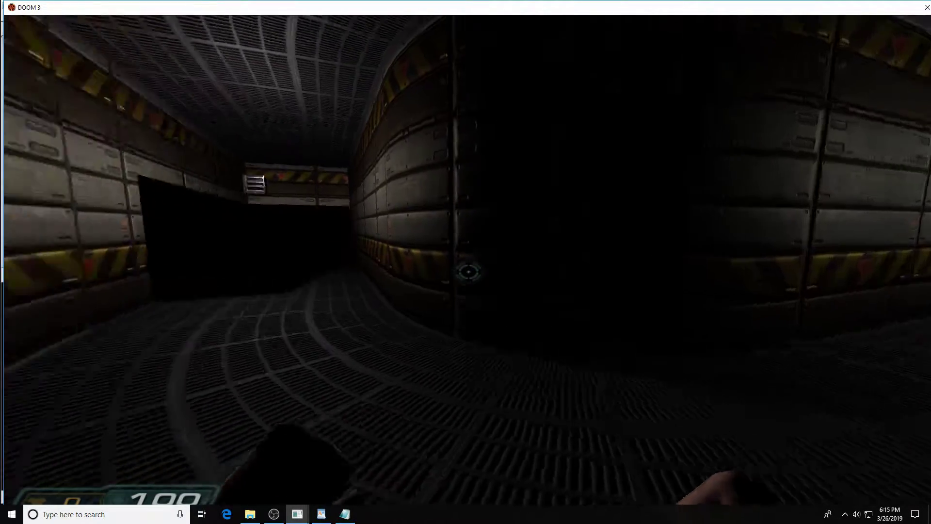
pyautogui.press('Right')
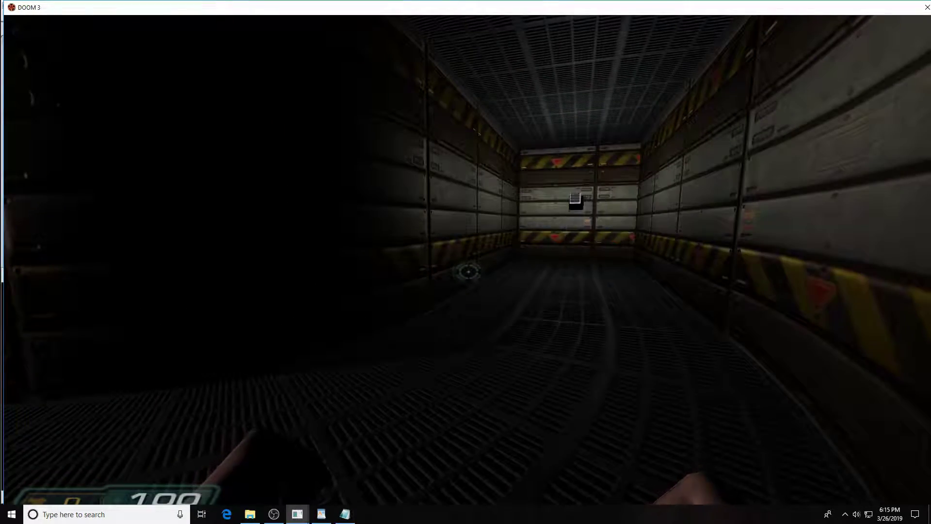
pyautogui.press('Left')
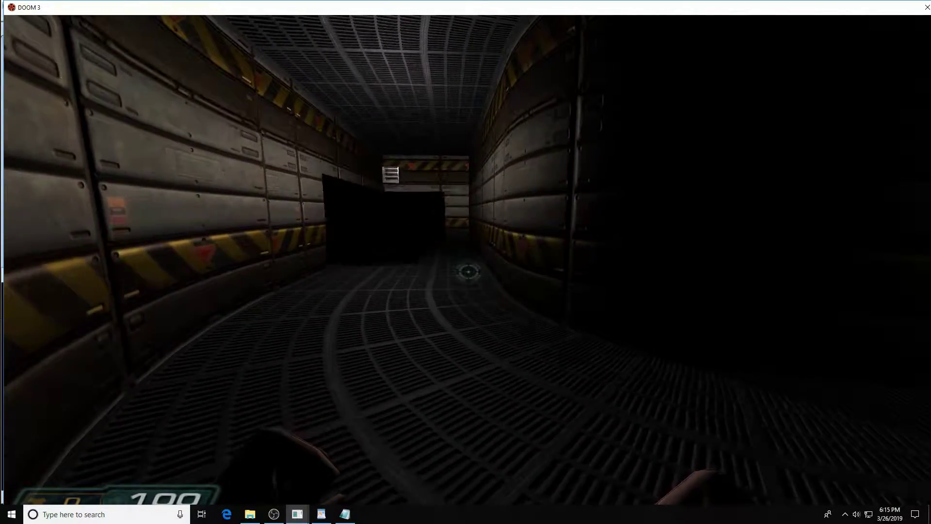
pyautogui.press('Right')
# Step: Quit the running game from its console to return to DOOMEdit
pyautogui.hotkey('ctrl', 'alt', '`')
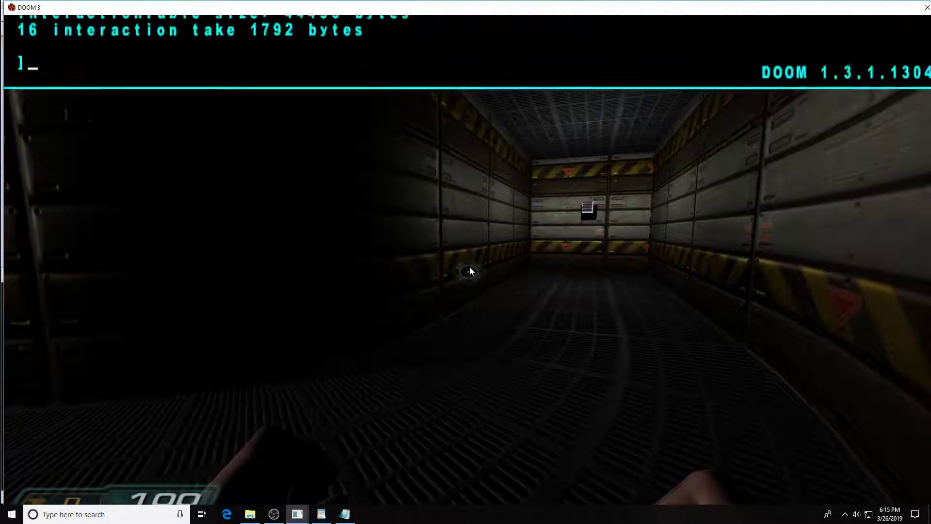
pyautogui.write('quit')
pyautogui.press('Return')
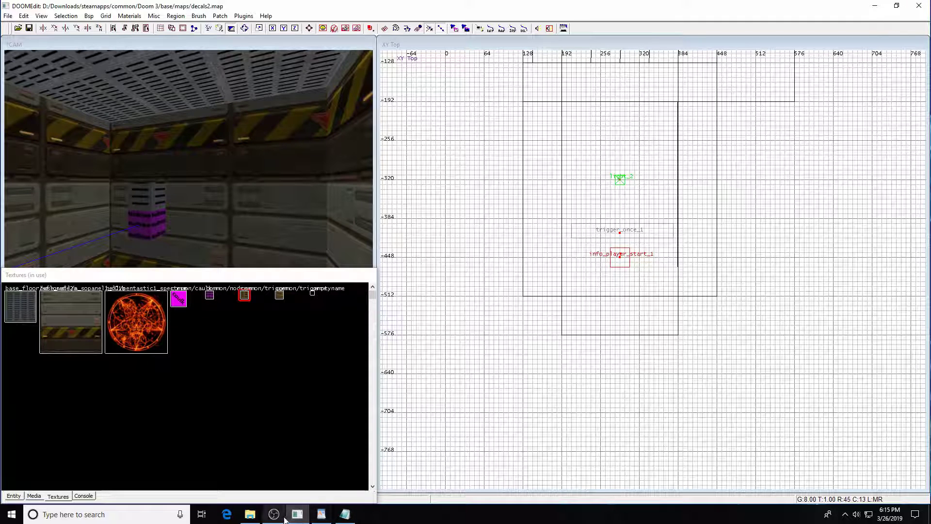
pyautogui.click(322, 515)
pyautogui.click(322, 517)
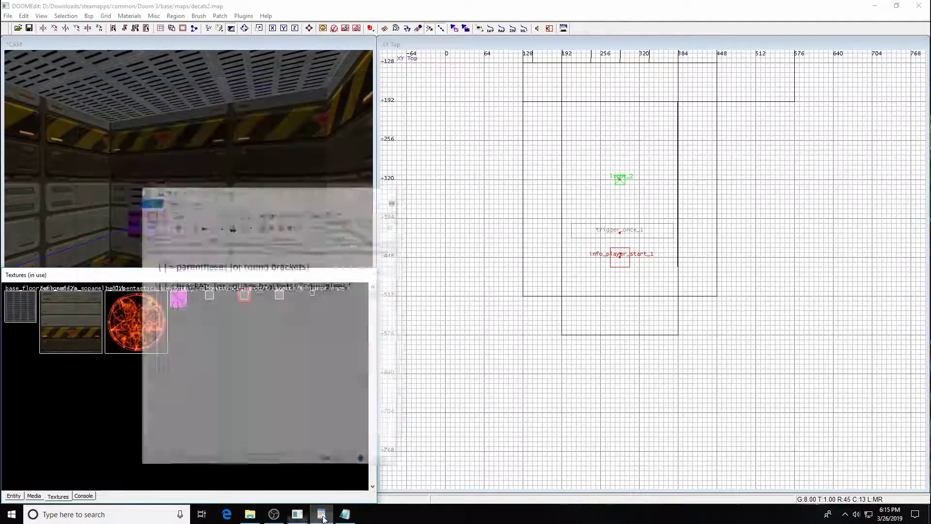
# Step: Open the decals2 script from the maps folder, set $mover.time to 10, save it, and minimize the script and folder windows
pyautogui.click(250, 514)
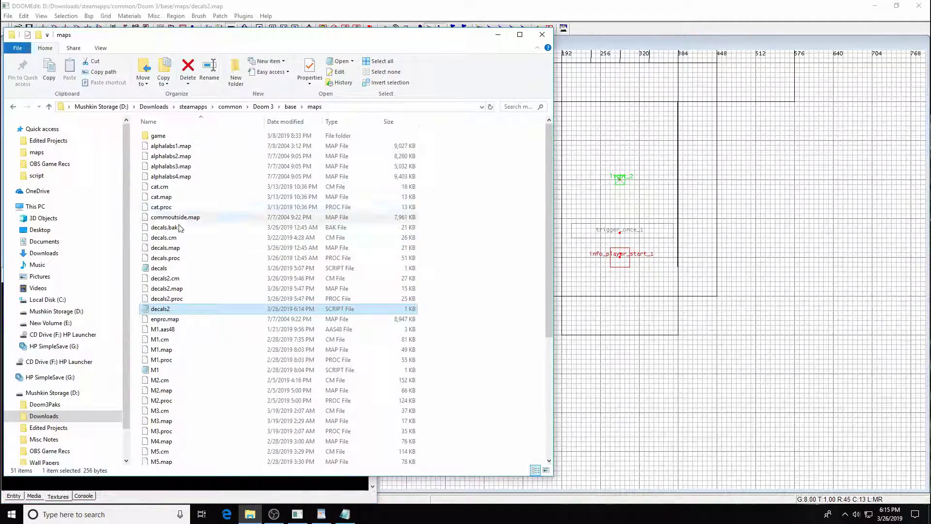
pyautogui.doubleClick(161, 309)
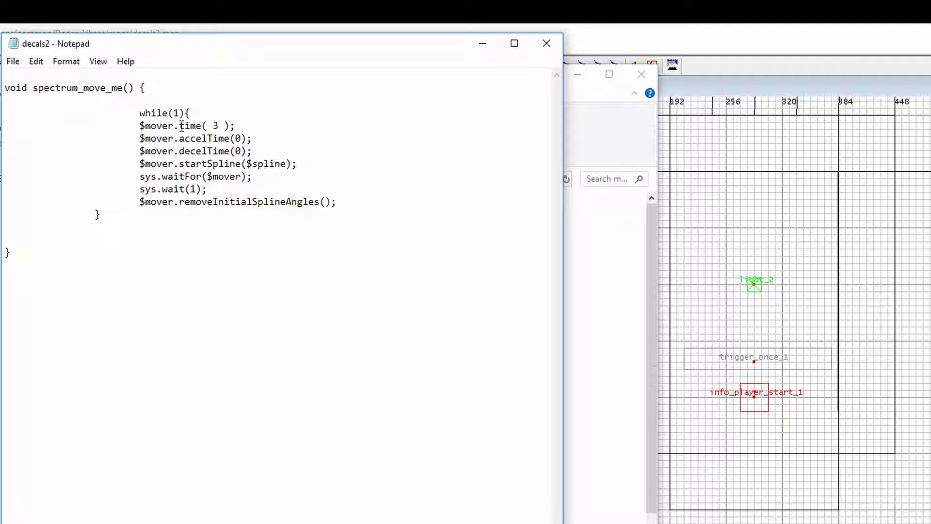
pyautogui.click(220, 126)
pyautogui.press('BackSpace')
pyautogui.write('10 );')
pyautogui.click(482, 43)
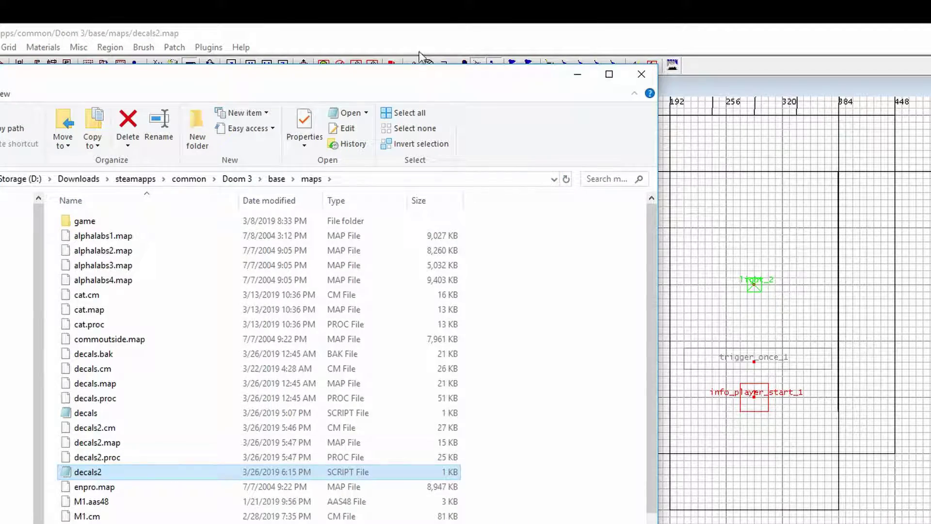
pyautogui.click(568, 78)
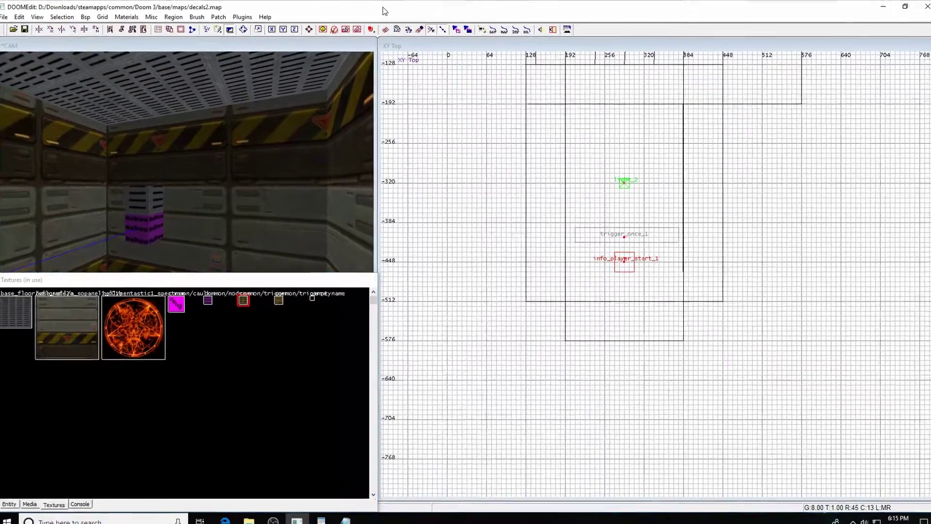
# Step: Start the game view again and reload the decals2 map with the edited script
pyautogui.press('F2')
pyautogui.press('`')
pyautogui.press('Up')
pyautogui.press('Up')
pyautogui.press('Return')
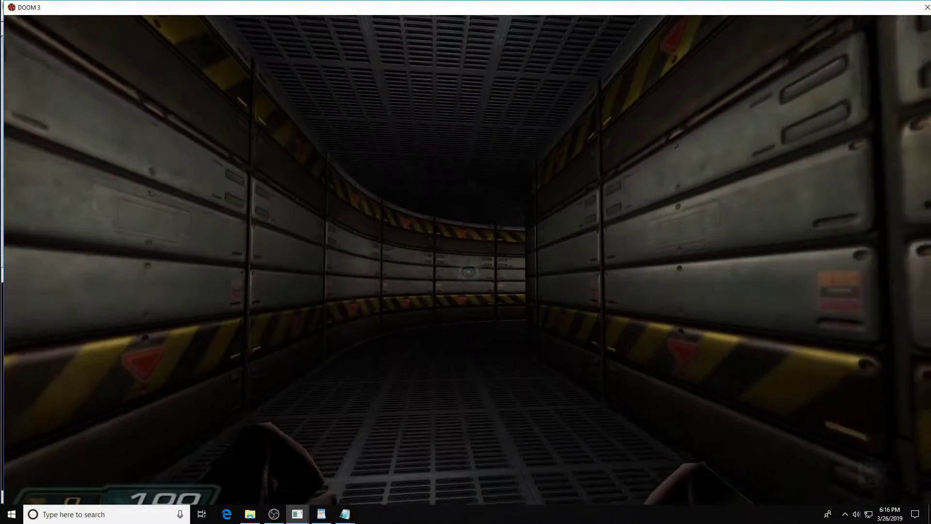
# Step: Walk past the trigger along the curved corridor to check the mover's motion with the new travel time
pyautogui.press('w')
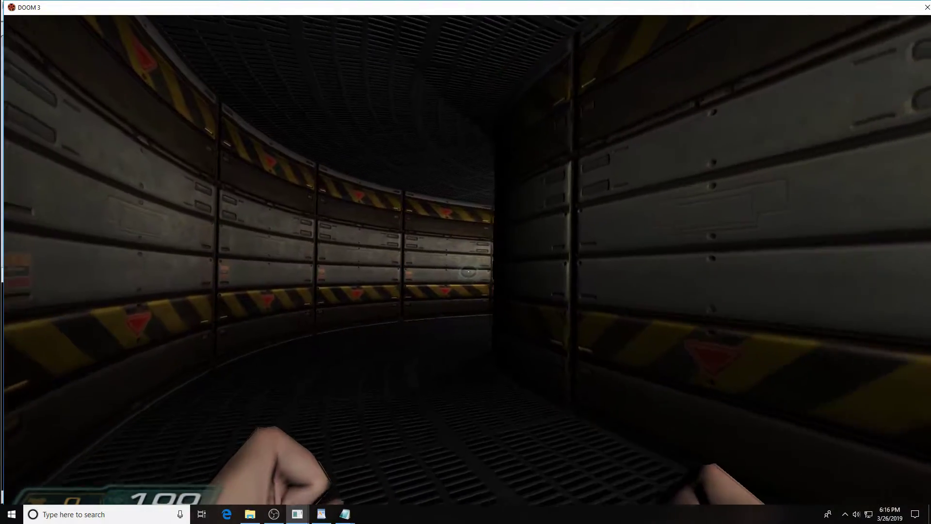
pyautogui.press('w')
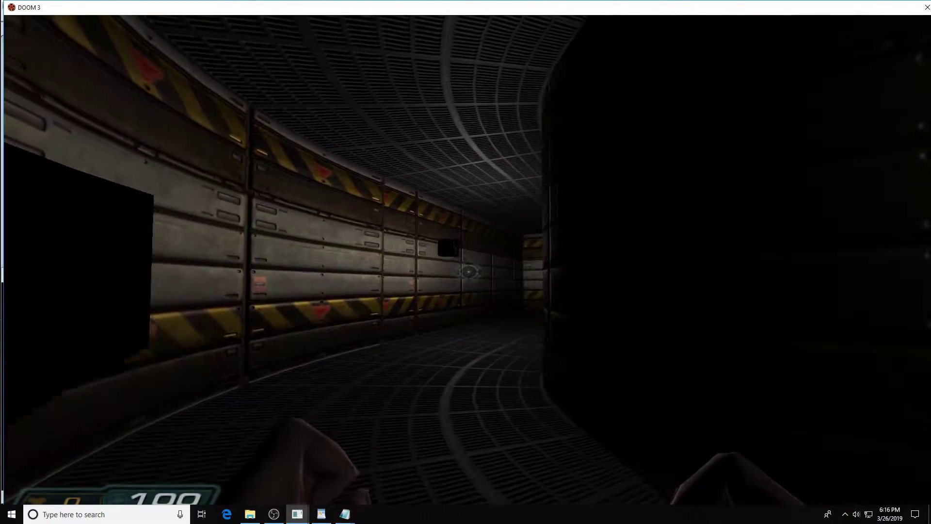
pyautogui.press('w')
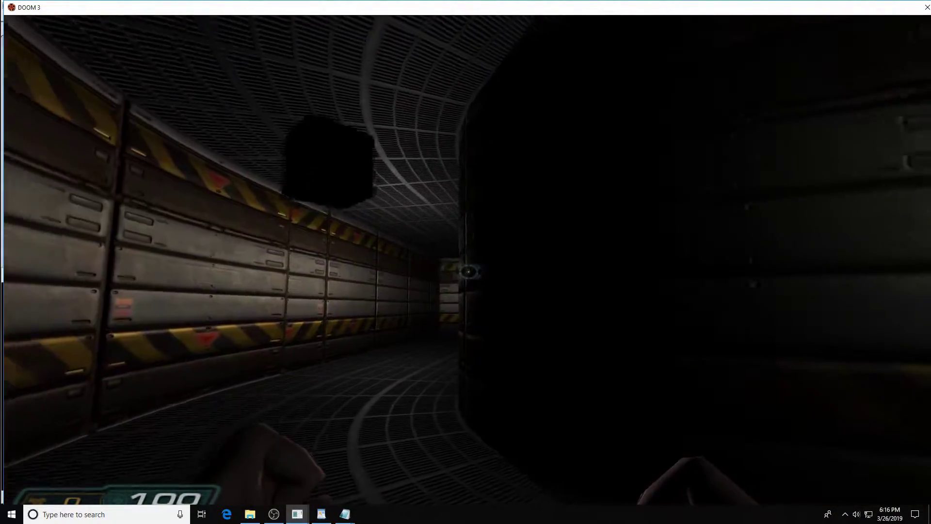